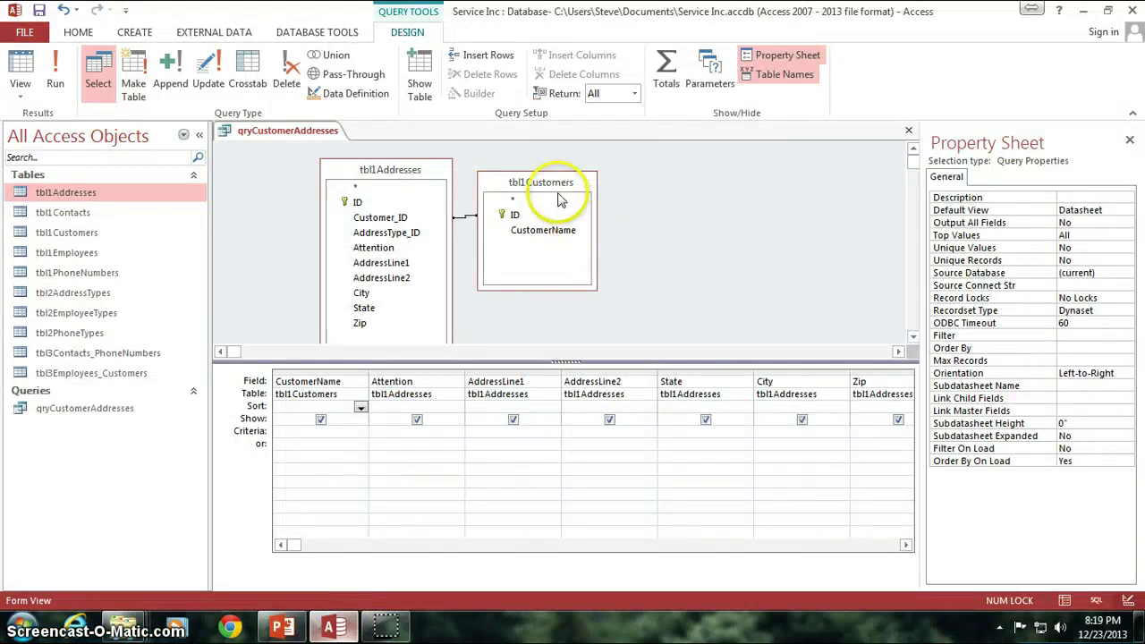
Reposition the tbl1Customers and tbl1Addresses field lists in the query design
drag(549, 183, 579, 185)
click(408, 168)
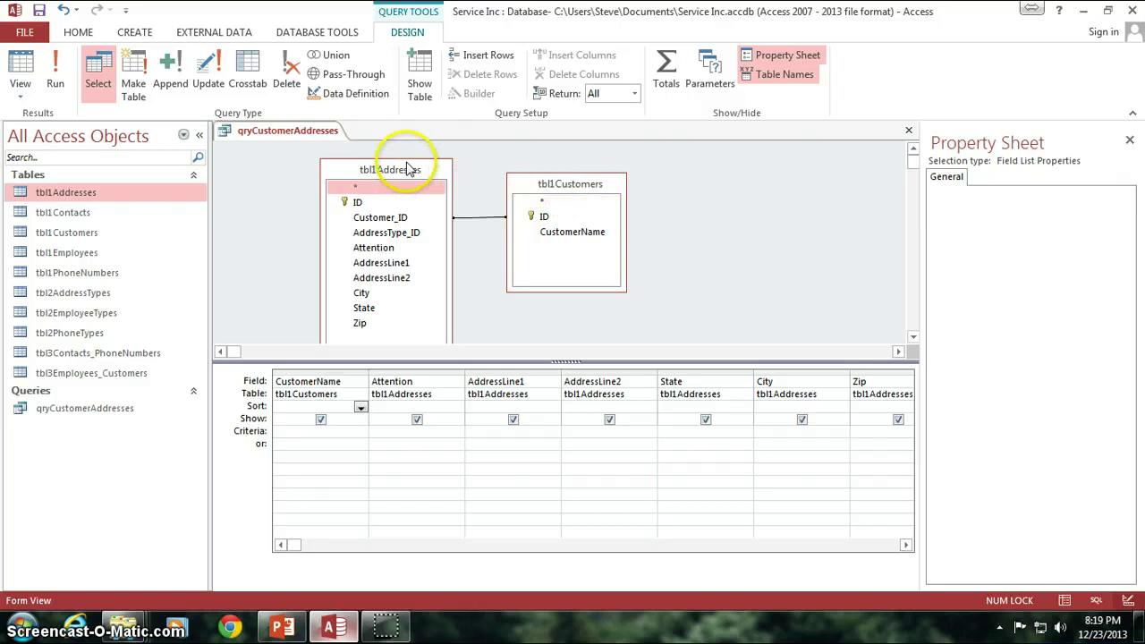
drag(407, 168, 404, 163)
drag(567, 193, 552, 202)
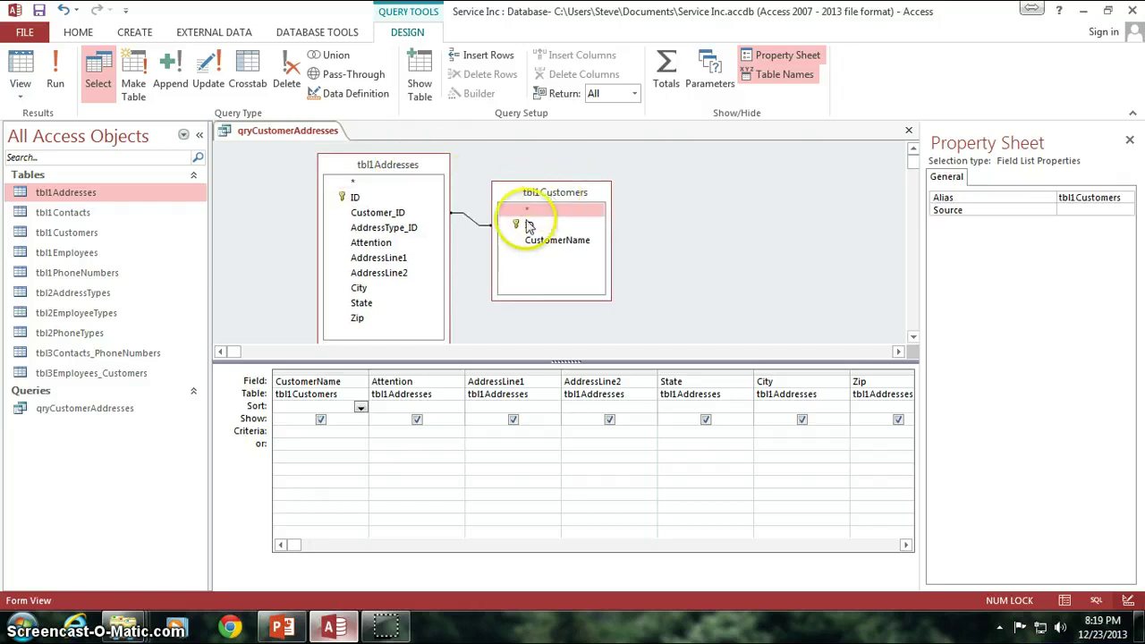
Preview the results, showing only the Metro Properties record, then return to Design view
click(14, 70)
click(329, 166)
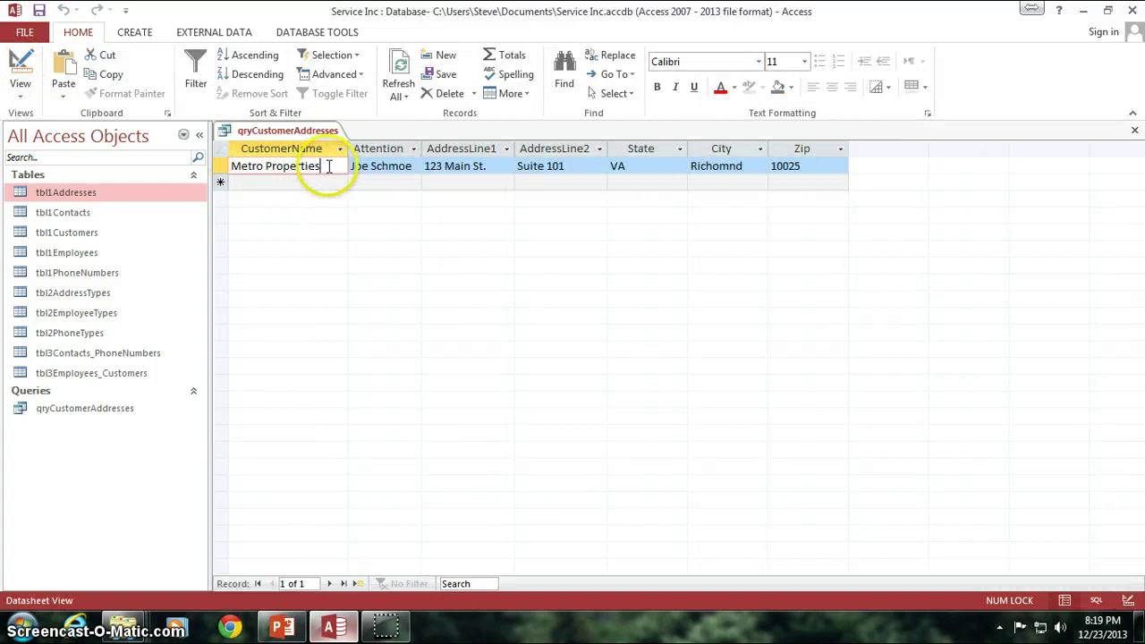
click(380, 166)
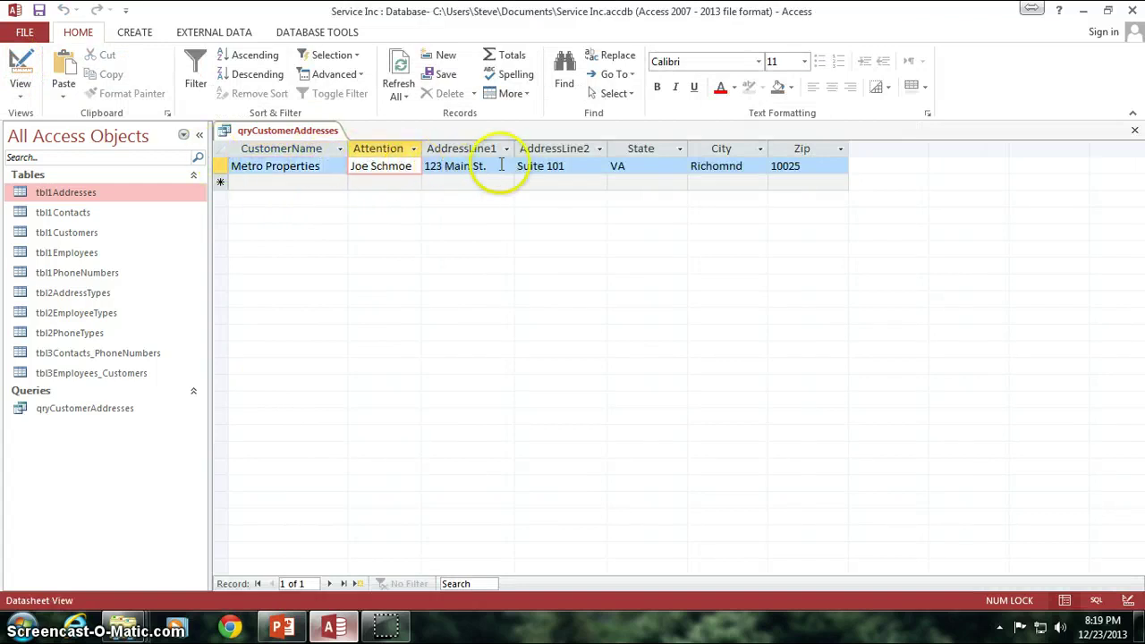
click(20, 63)
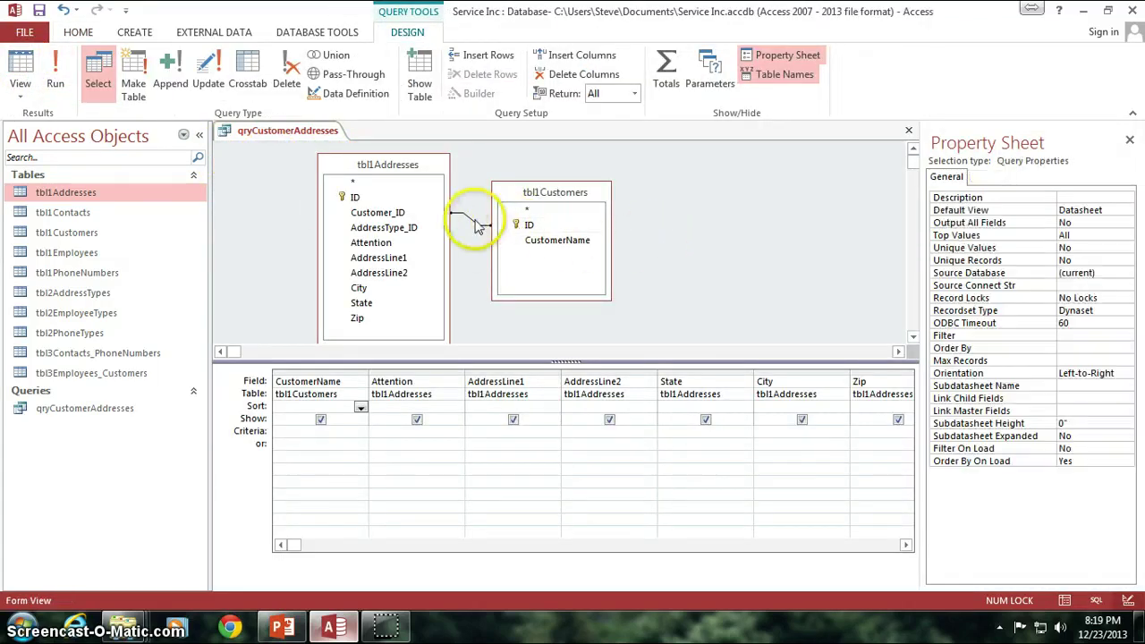
Set the join to option 2: all tbl1Customers records and only matching tbl1Addresses records
double_click(475, 224)
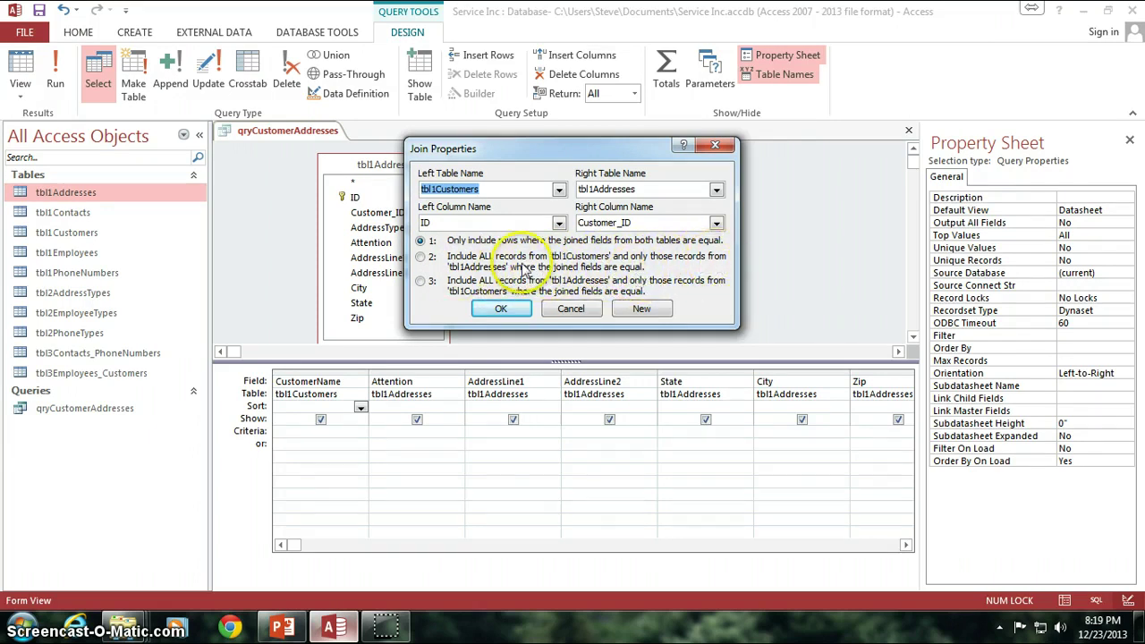
click(421, 257)
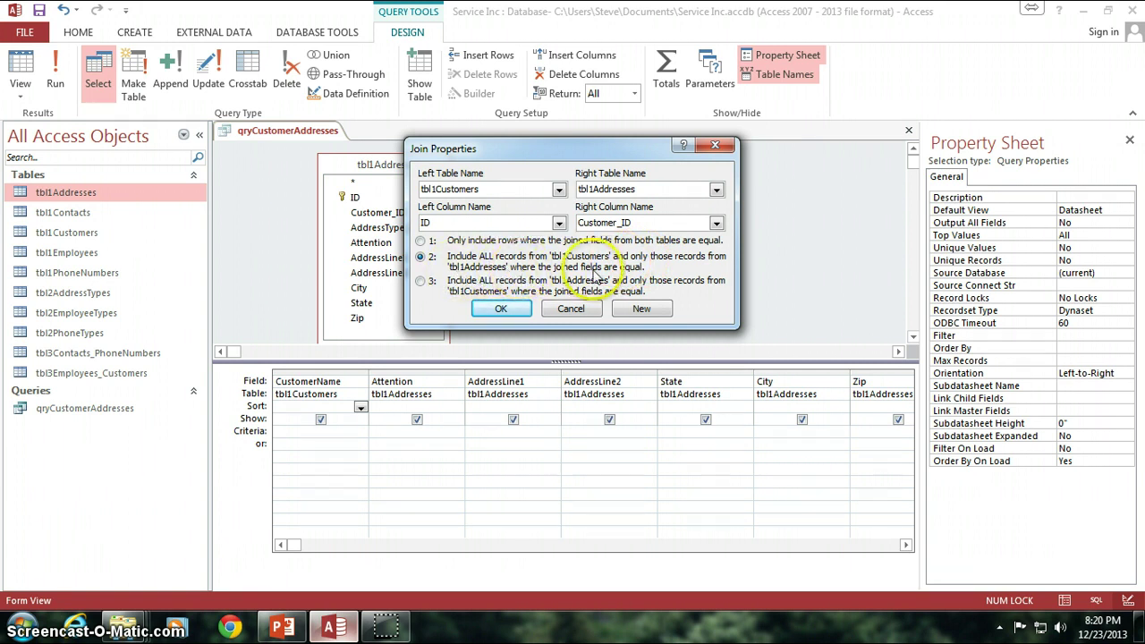
click(501, 309)
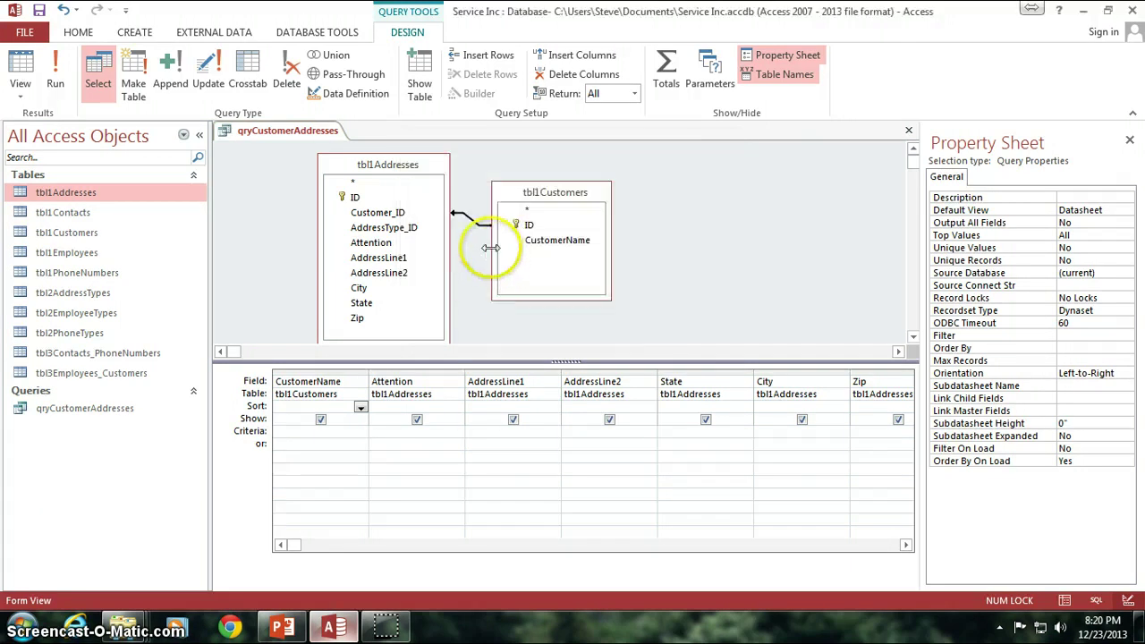
Select the linked Customer_ID and ID fields to show how the tables join
click(394, 213)
click(526, 225)
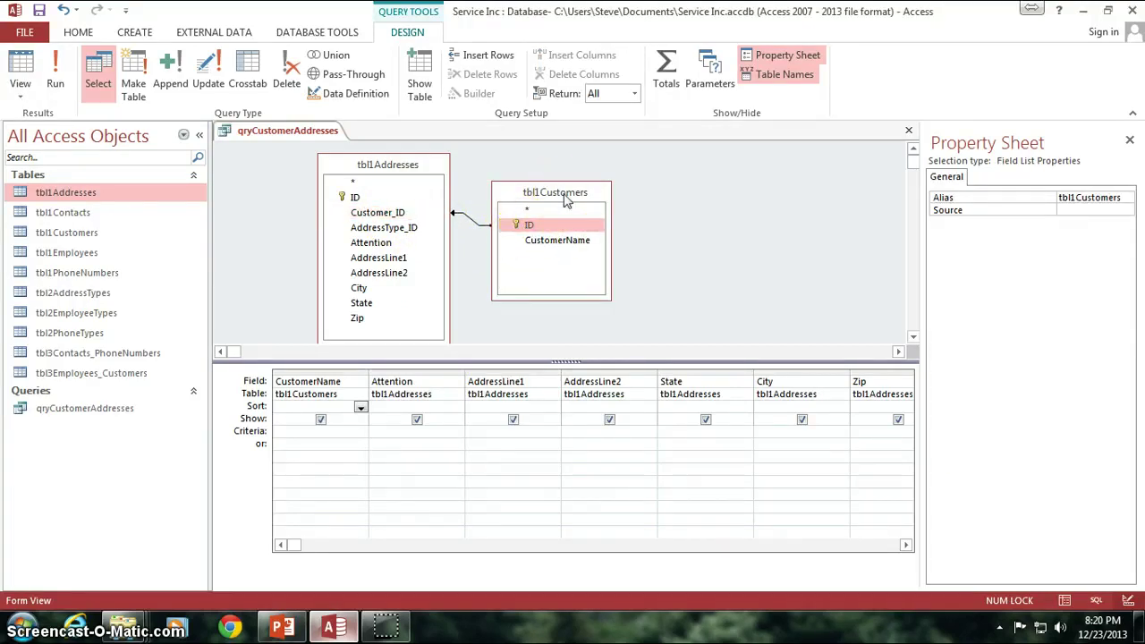
click(396, 212)
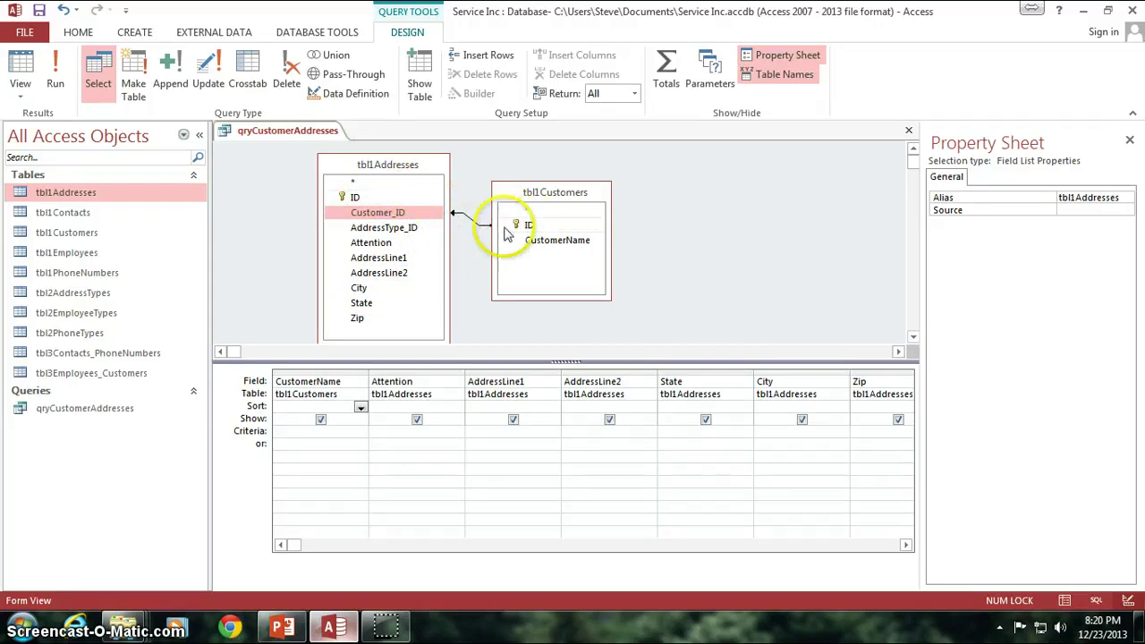
click(528, 195)
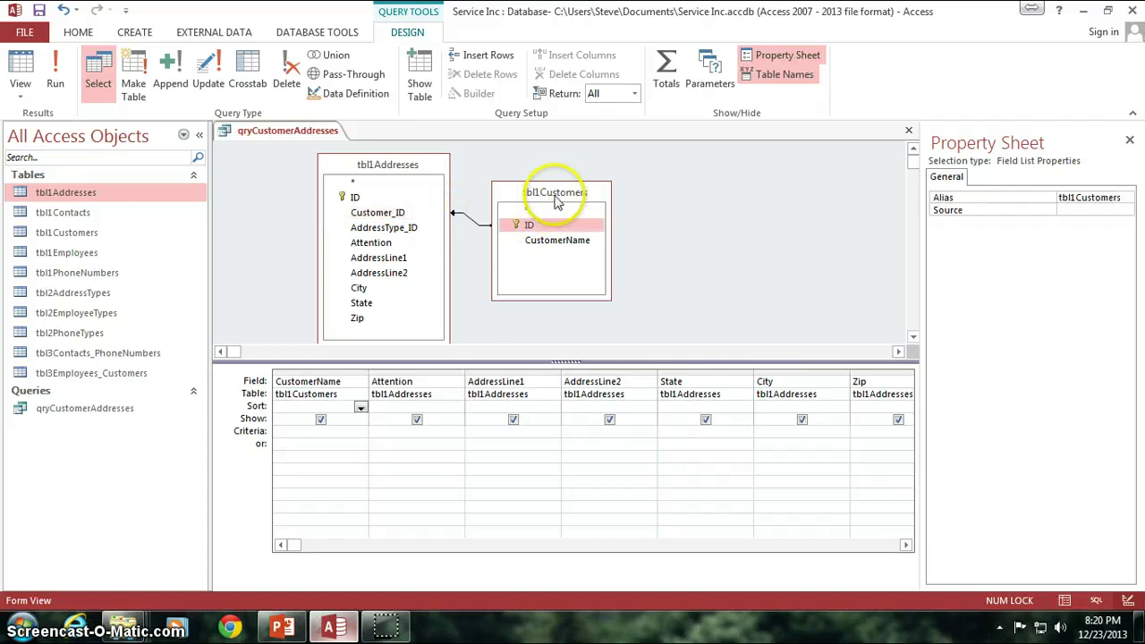
Show the query results with the new join and go to the Hampster Wheels Inc record
click(19, 67)
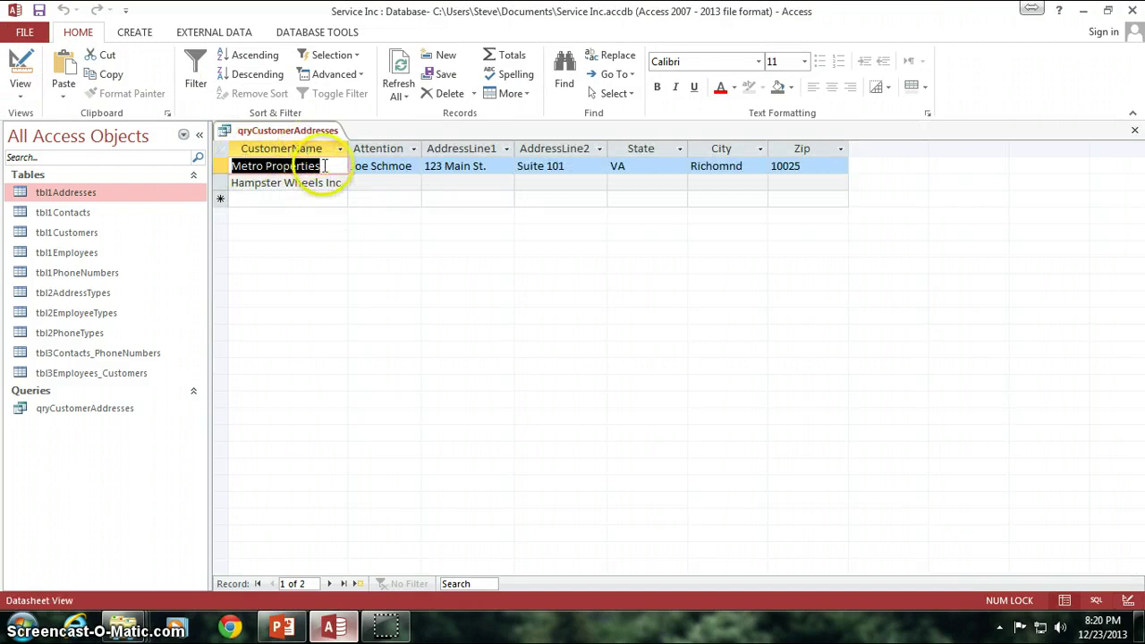
click(315, 166)
click(341, 182)
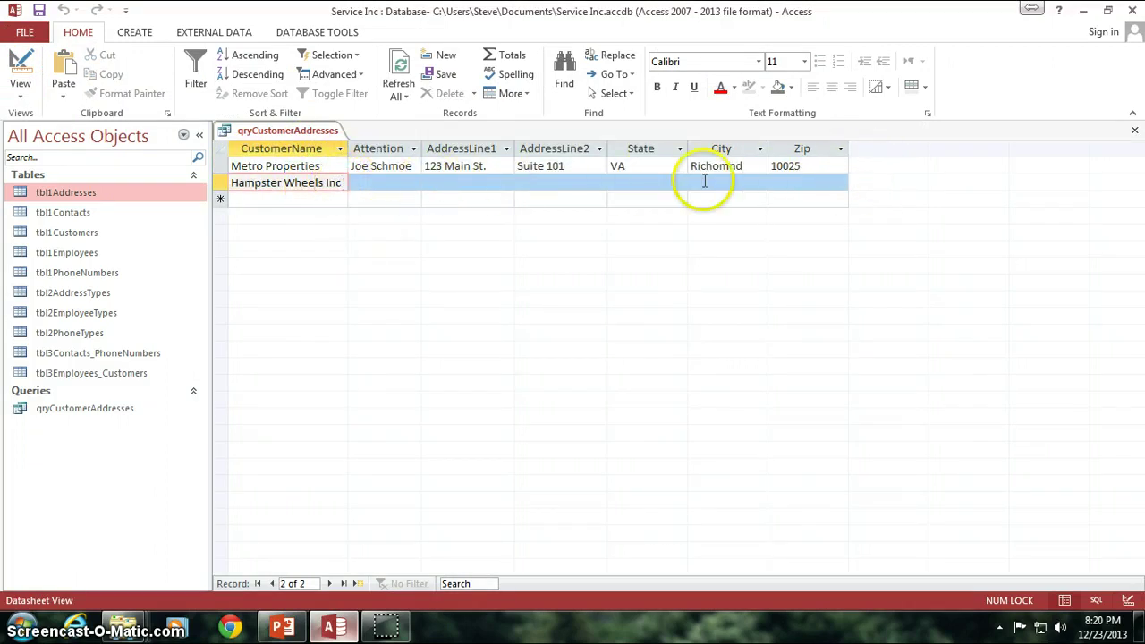
Enter the Hampster Wheels Inc attention contact, street, state, Sacramento city and zip, and save
click(370, 183)
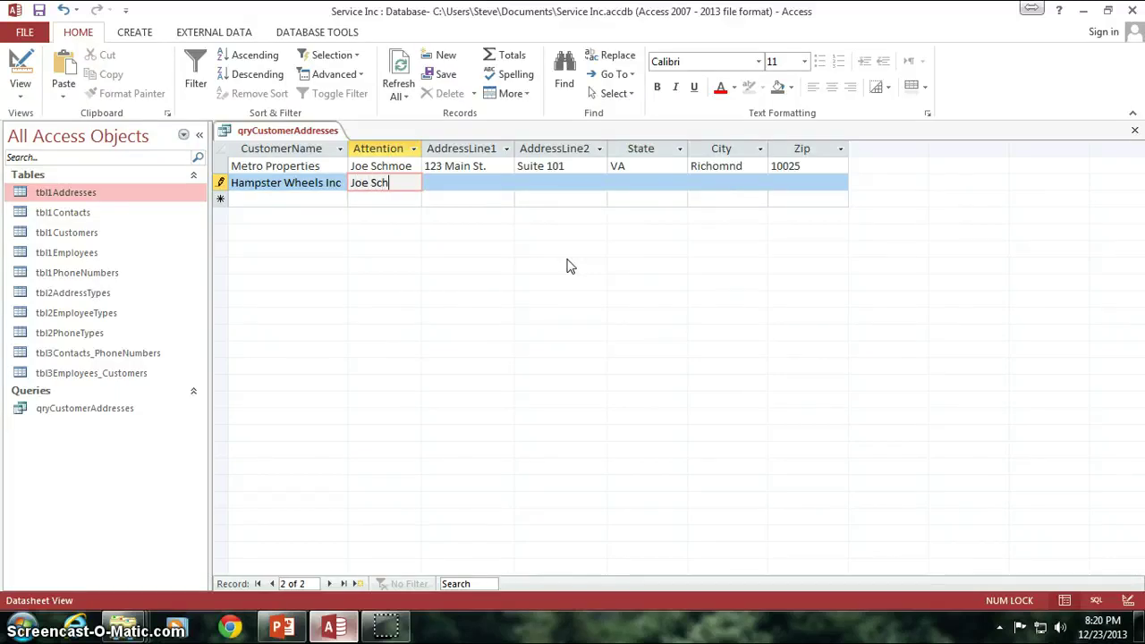
key(Tab)
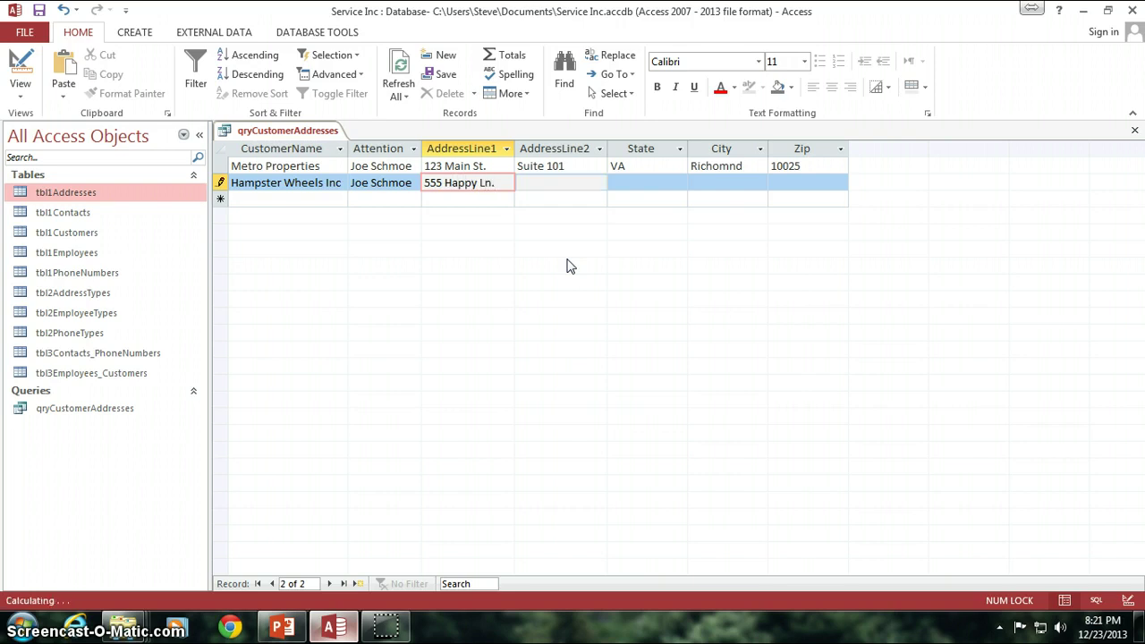
key(Tab)
key(Tab)
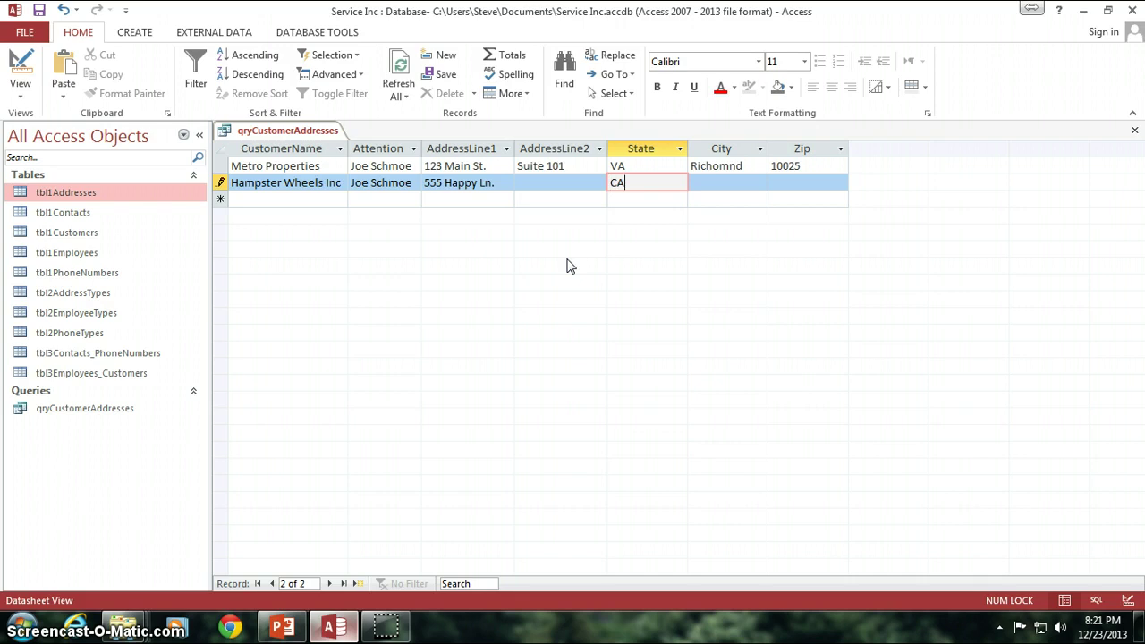
key(Tab)
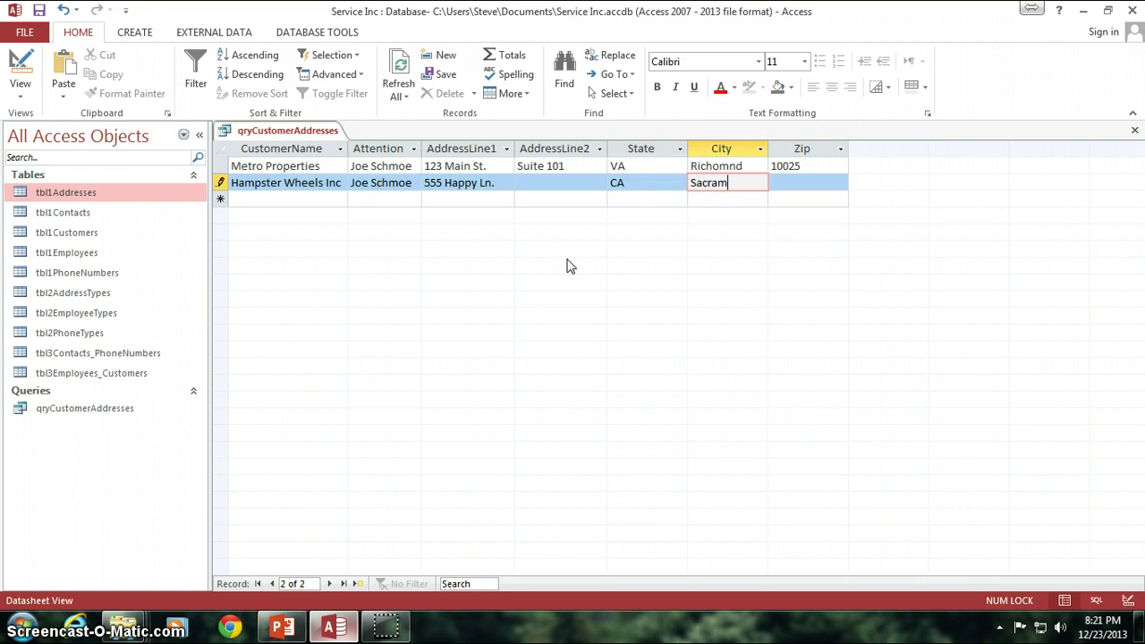
text(Sacramento)
key(Tab)
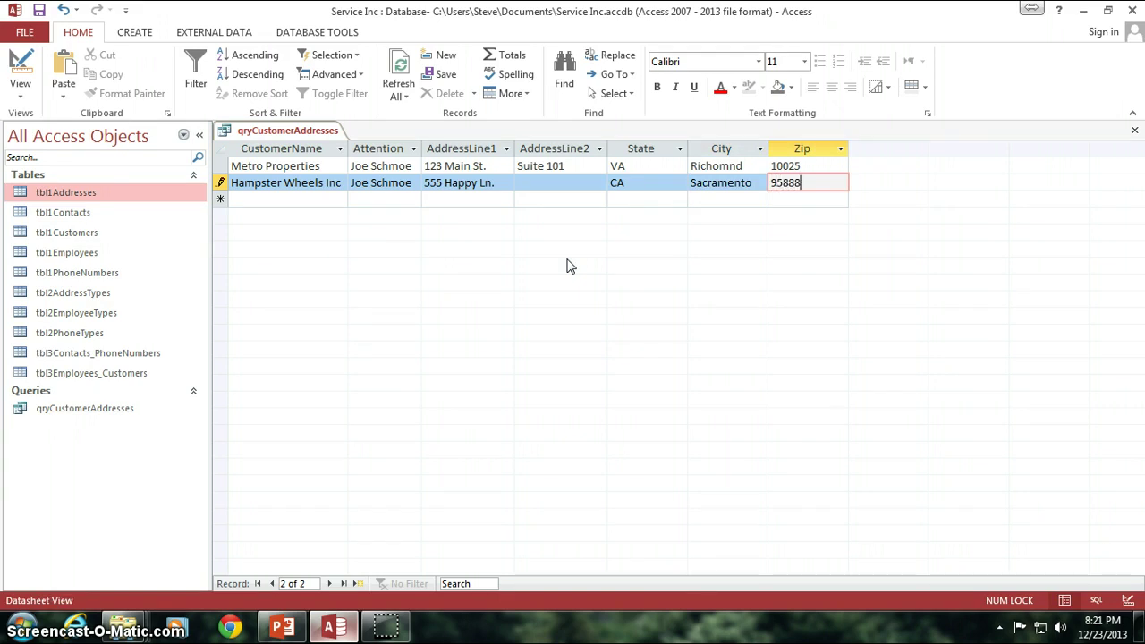
key(Return)
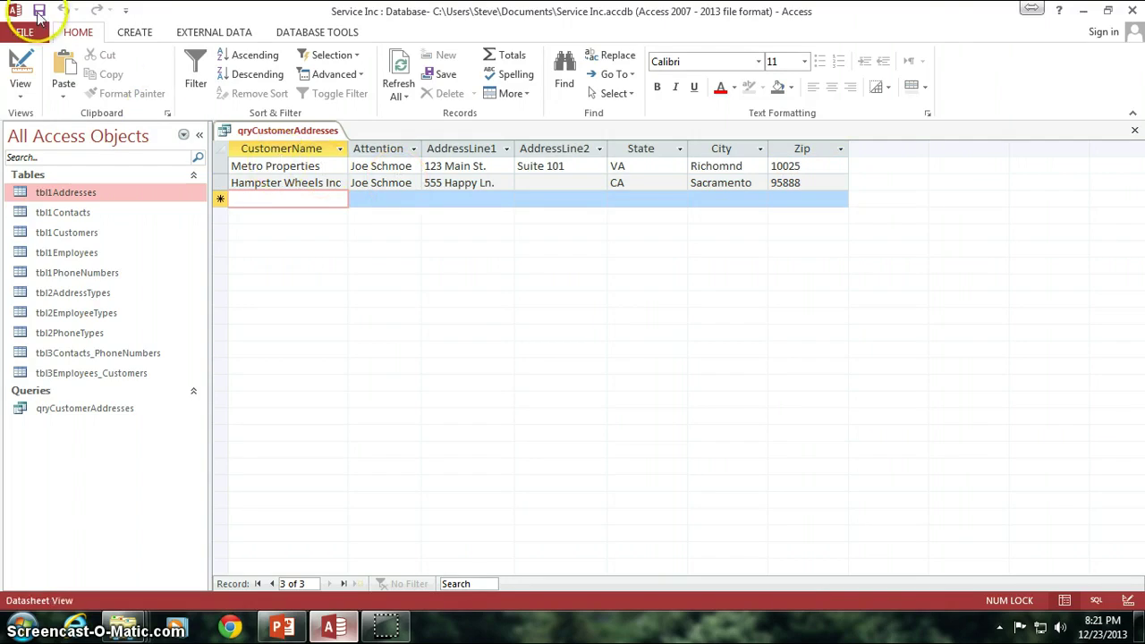
Review the new record's zip, Sacramento city and empty AddressLine2 values
click(776, 183)
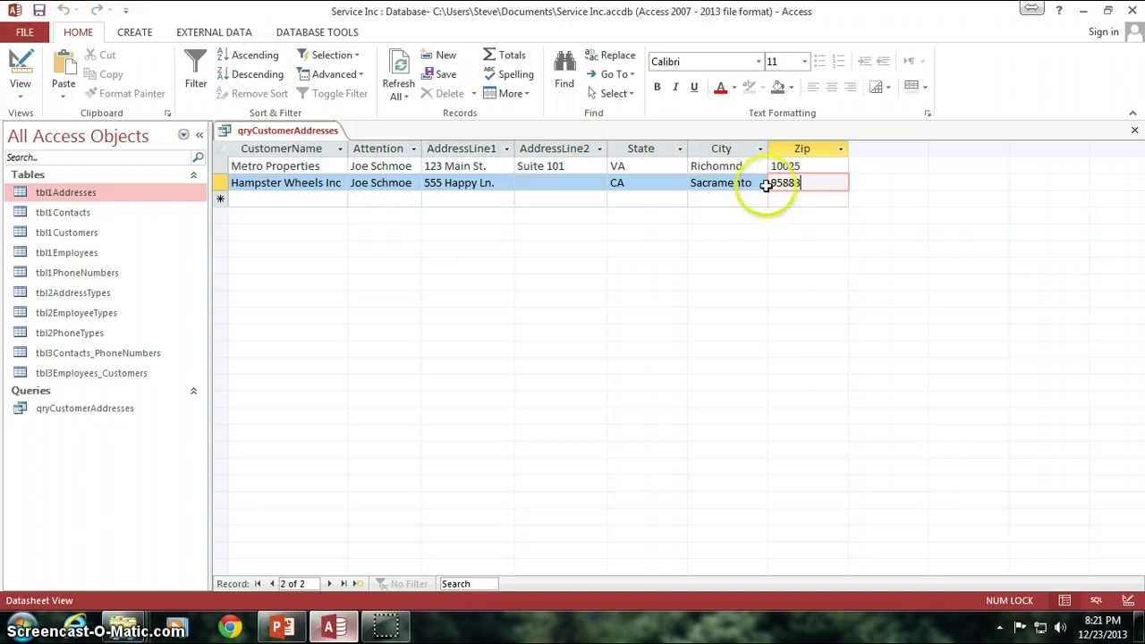
click(729, 185)
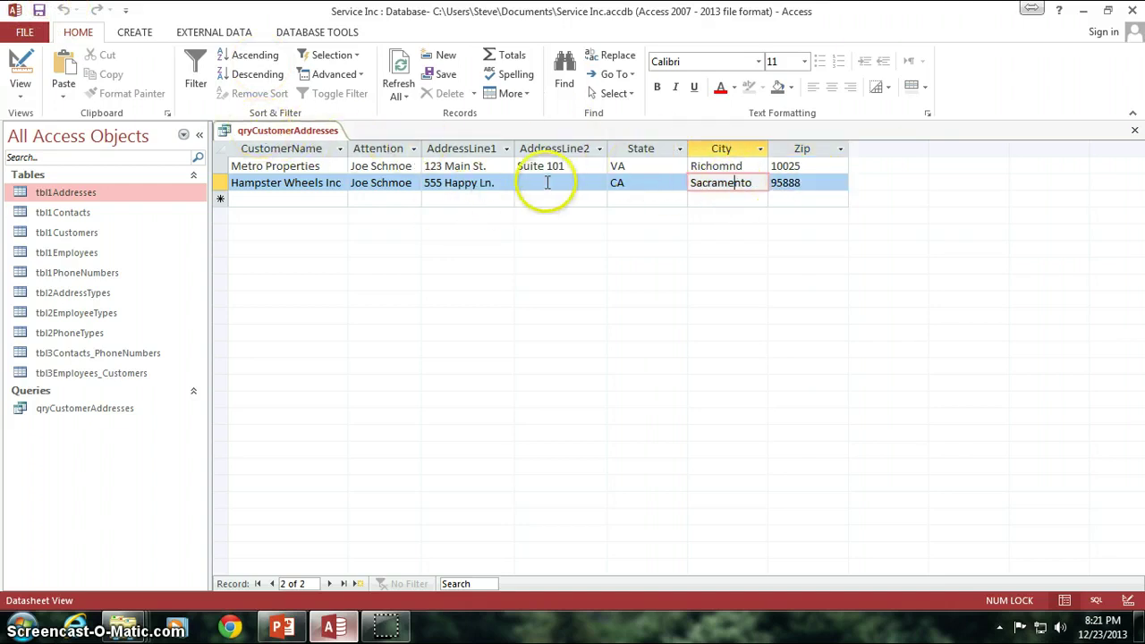
key(shift+Tab)
key(shift+Tab)
key(shift+Tab)
key(shift+Tab)
key(shift+Tab)
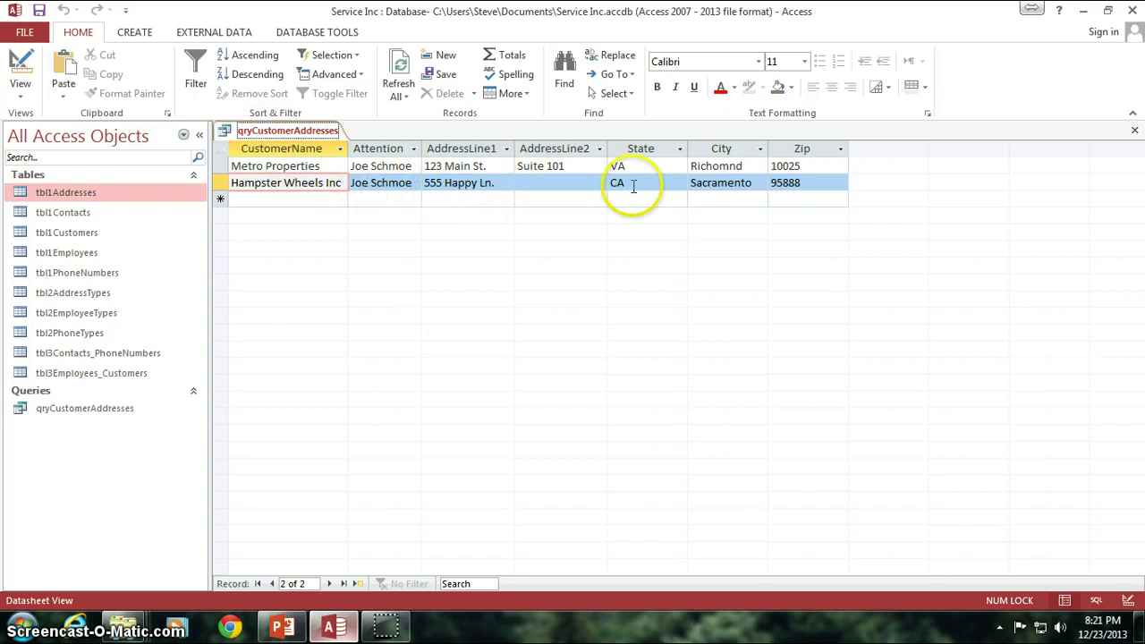
click(810, 182)
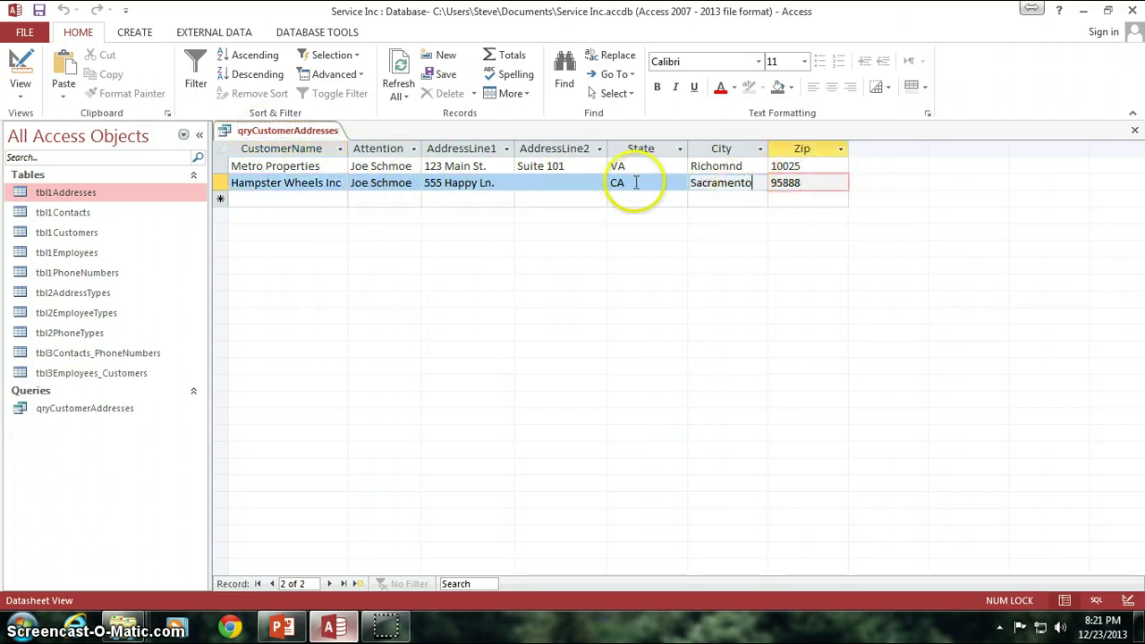
click(20, 67)
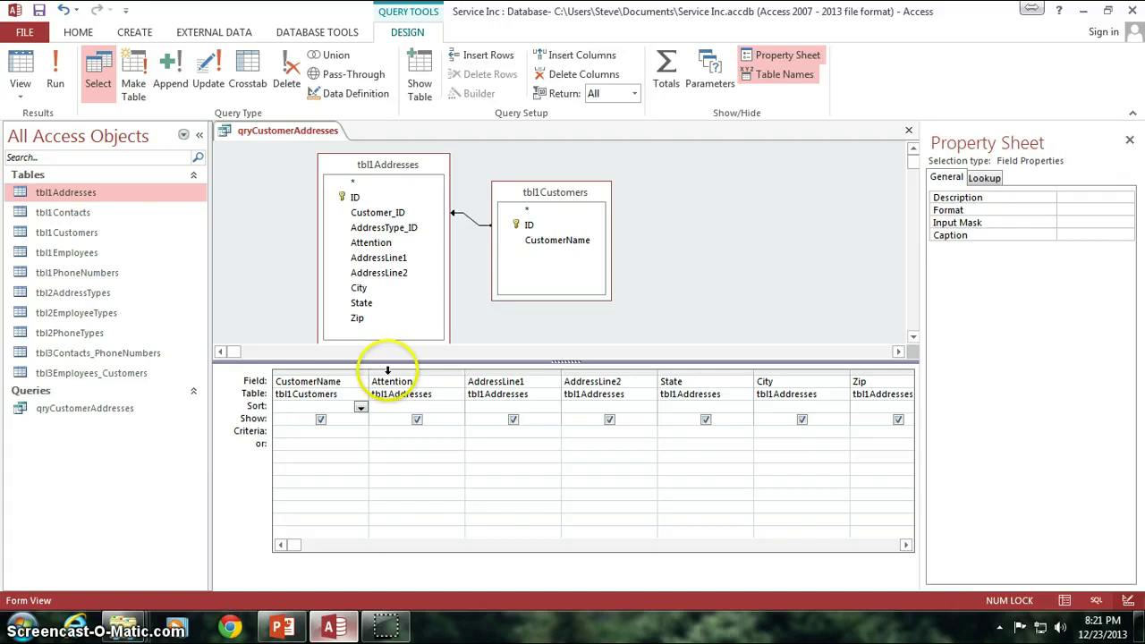
click(388, 370)
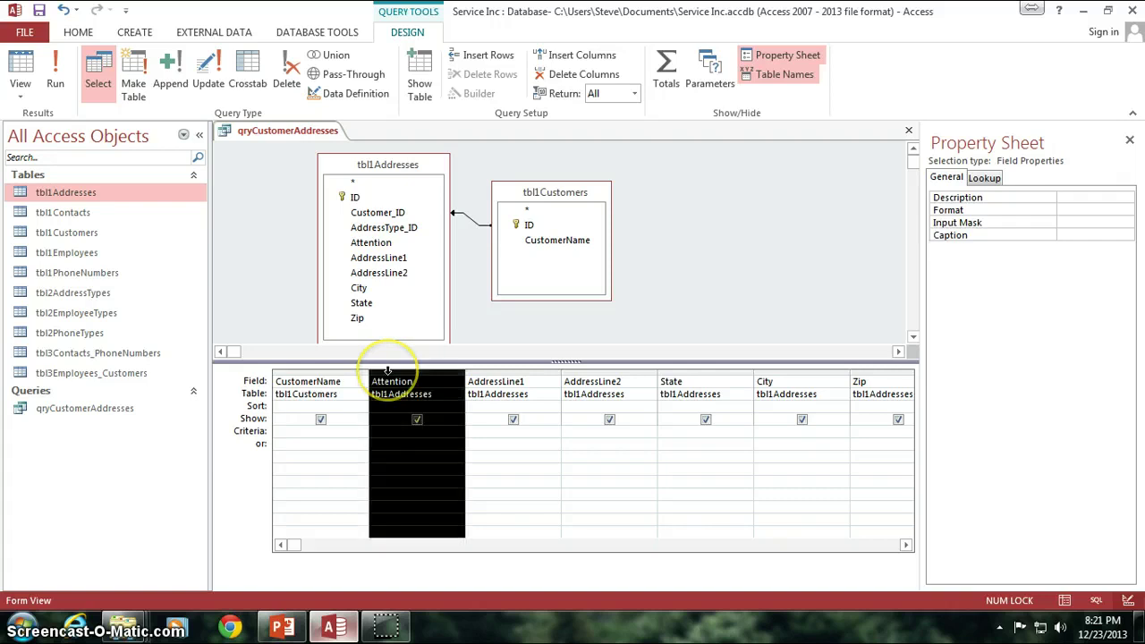
click(509, 370)
click(613, 369)
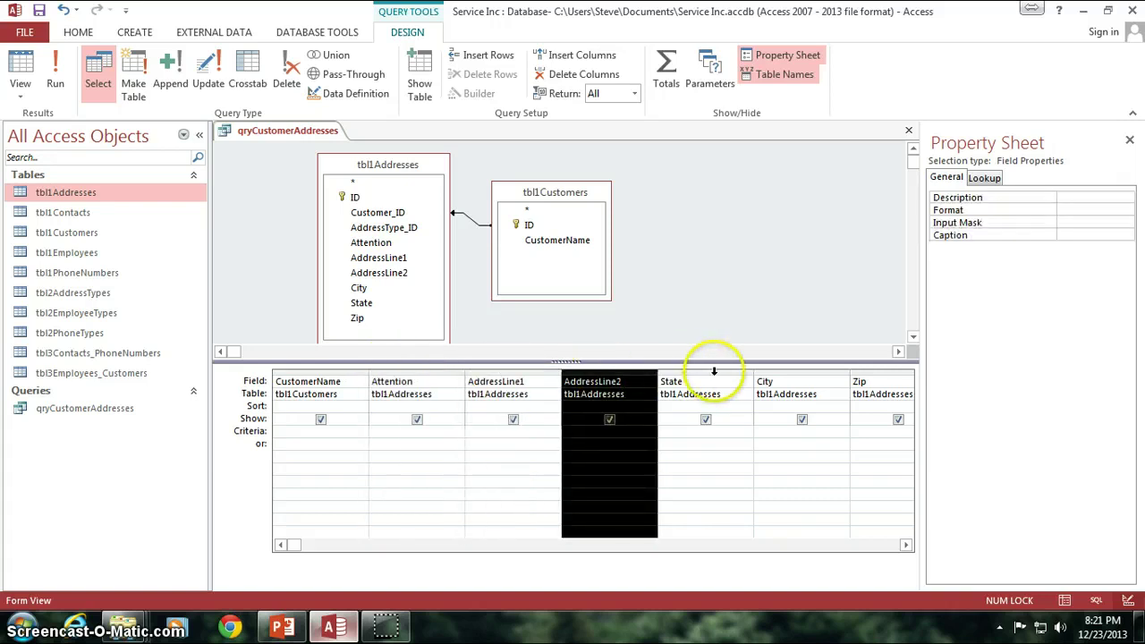
click(713, 370)
click(818, 382)
click(882, 369)
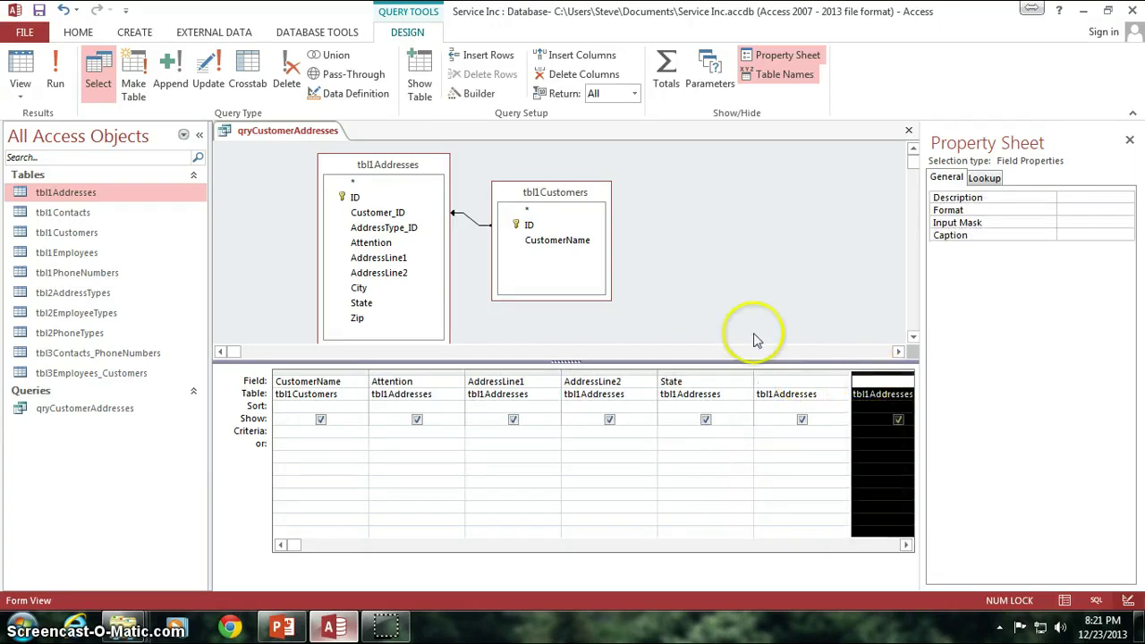
click(748, 332)
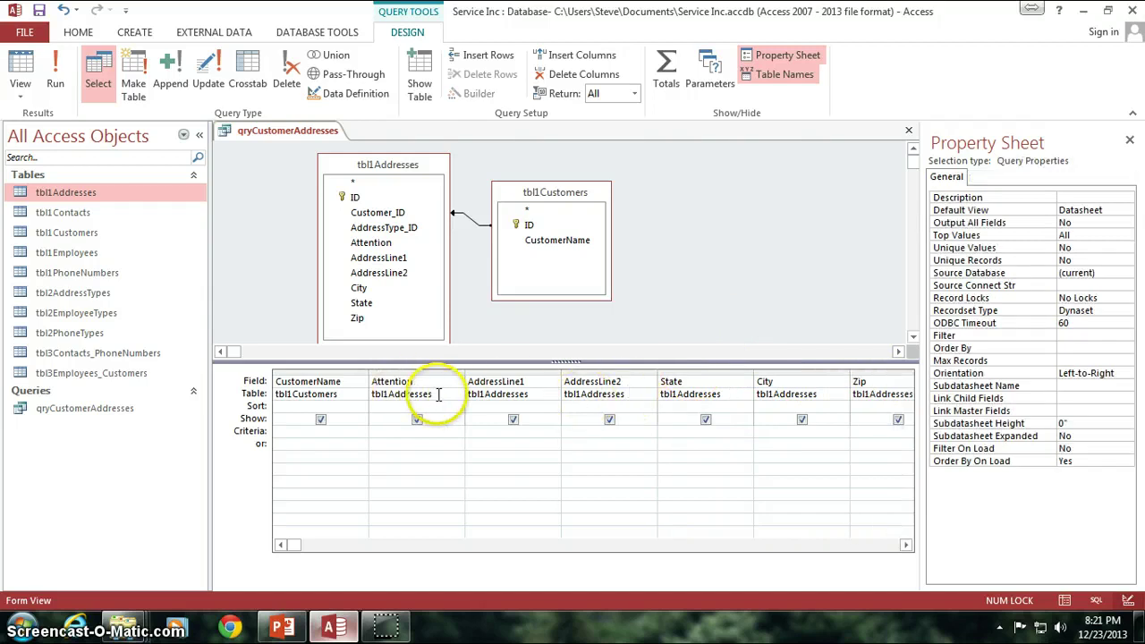
drag(433, 395, 364, 390)
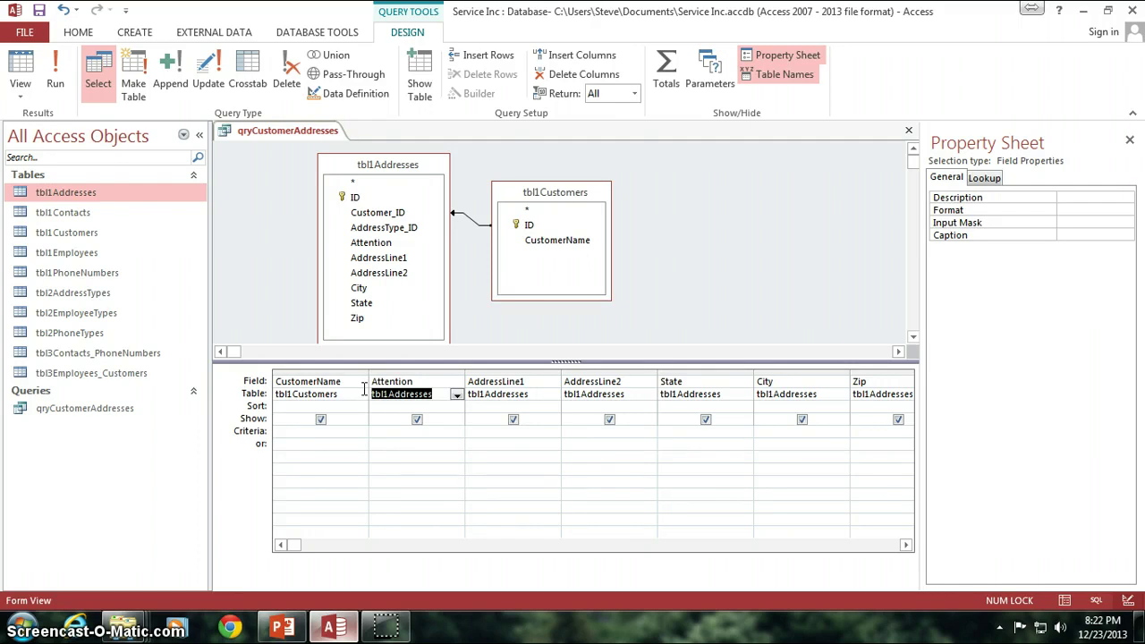
Open tbl1Addresses, review the second record's Customer_ID 2 address details, then return to the query
double_click(60, 194)
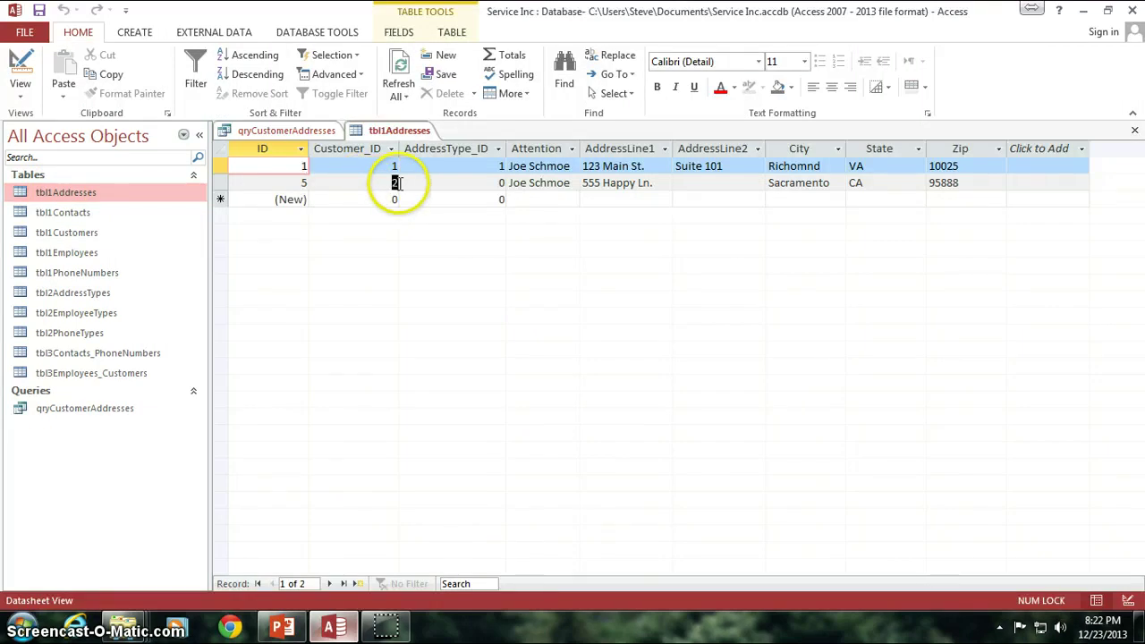
double_click(394, 183)
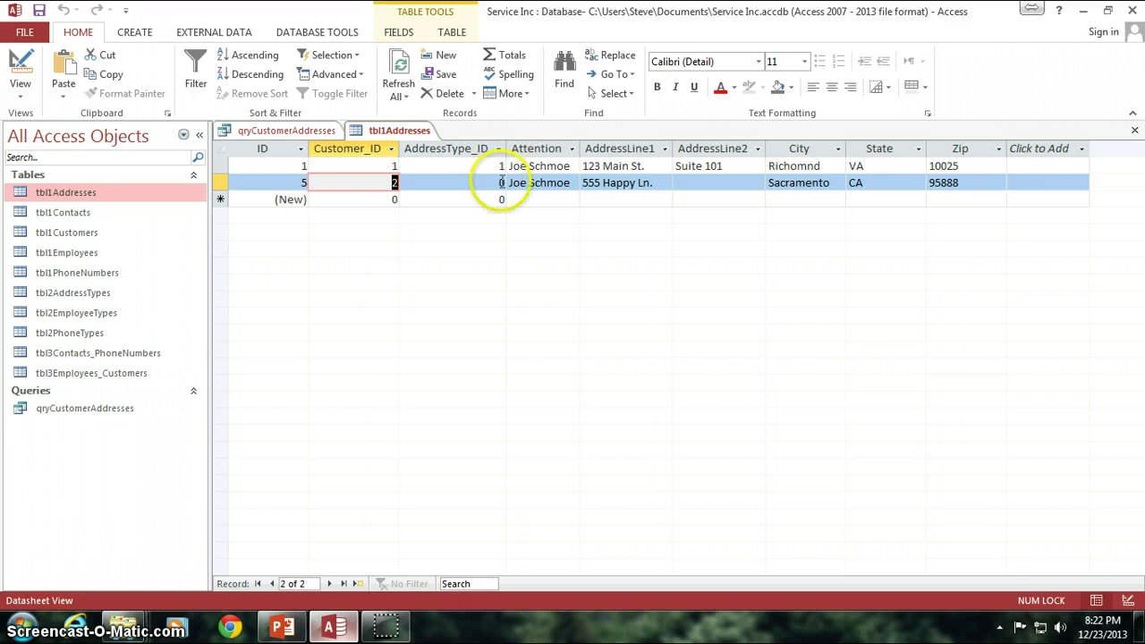
key(Tab)
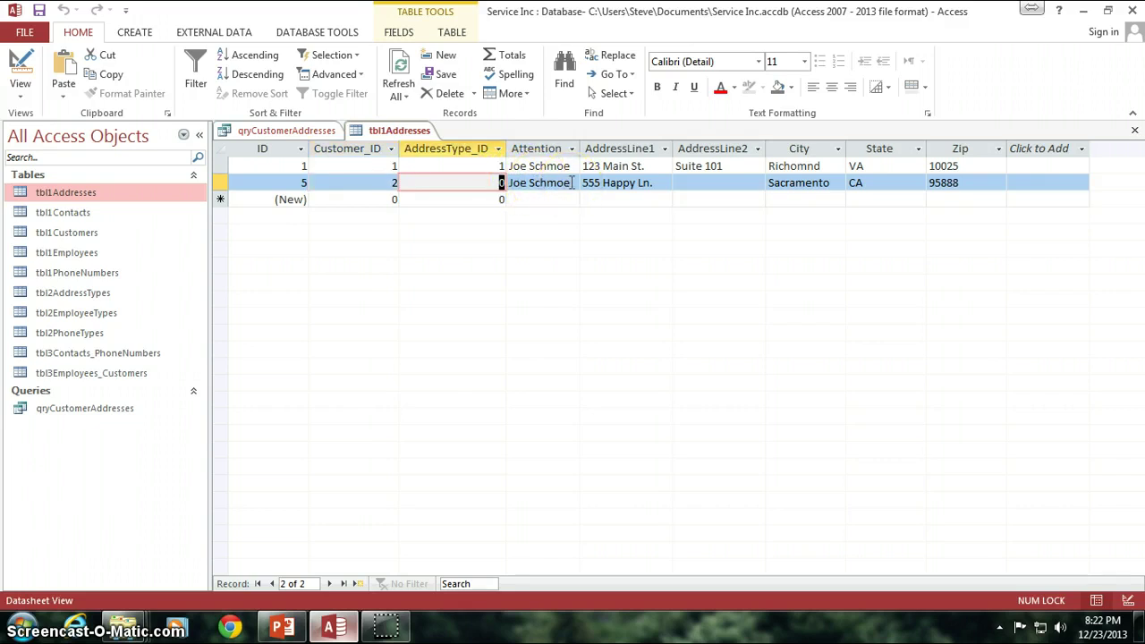
click(572, 183)
drag(572, 183, 501, 185)
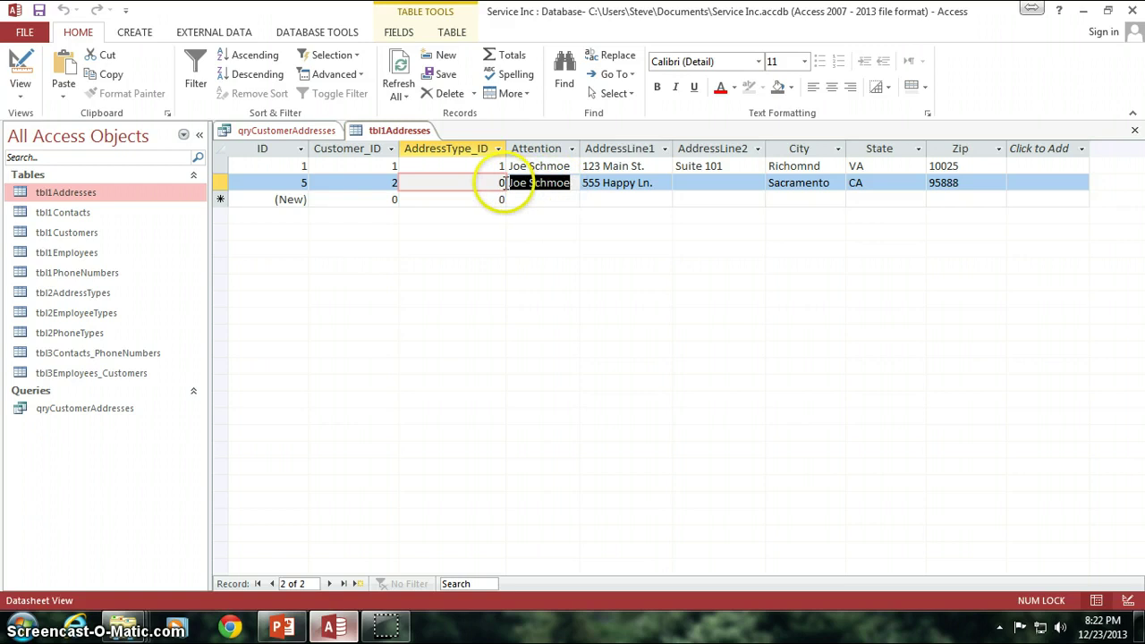
click(656, 185)
click(893, 182)
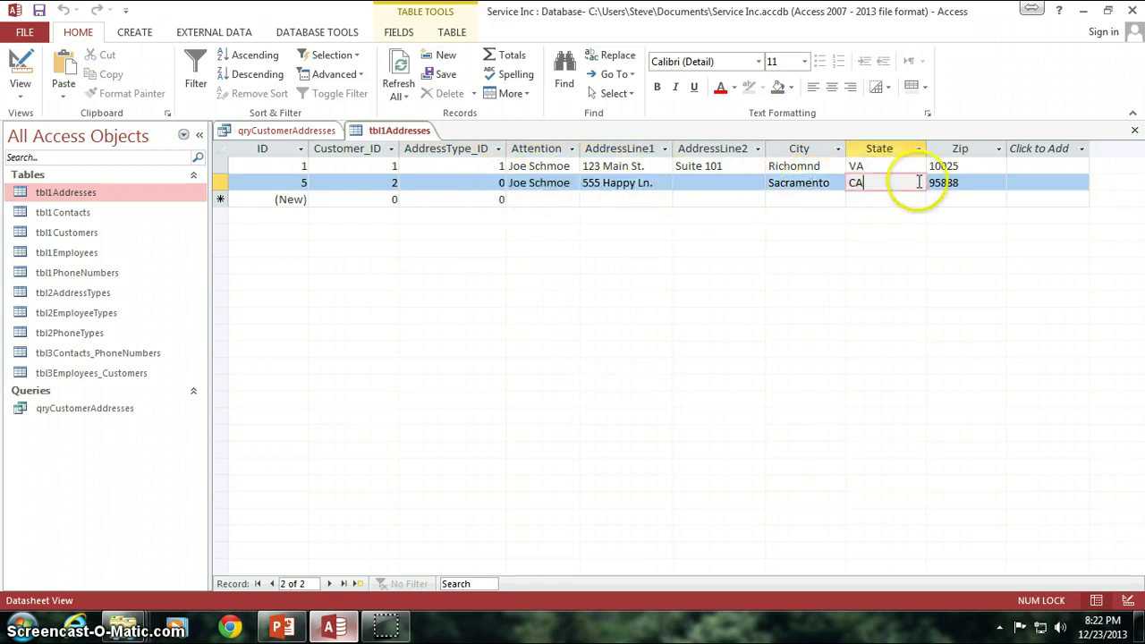
click(974, 182)
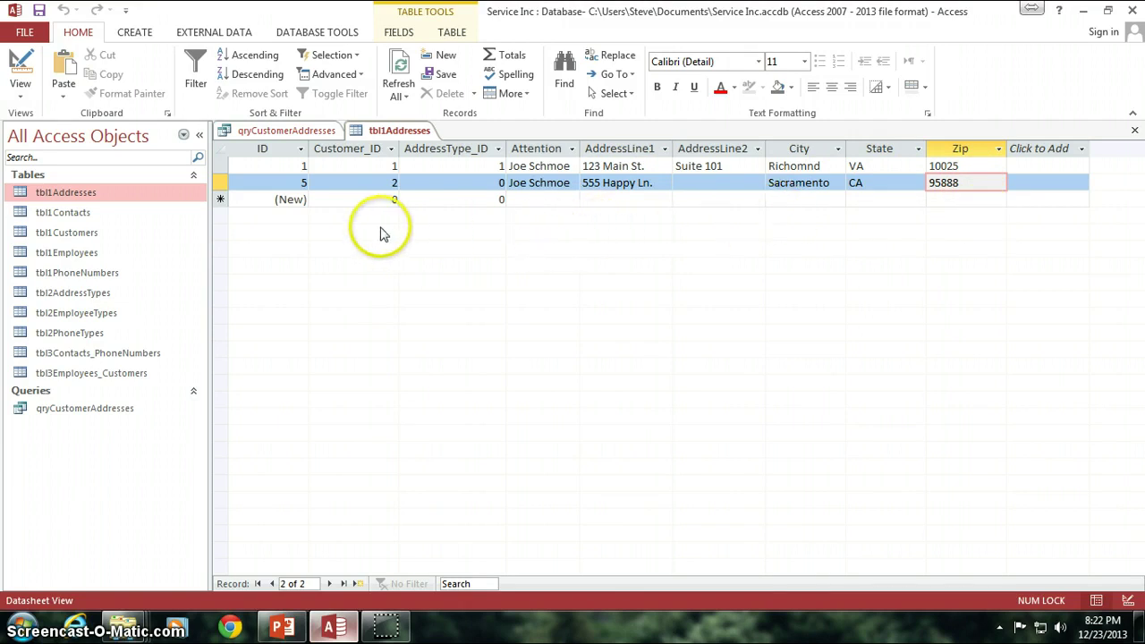
click(300, 133)
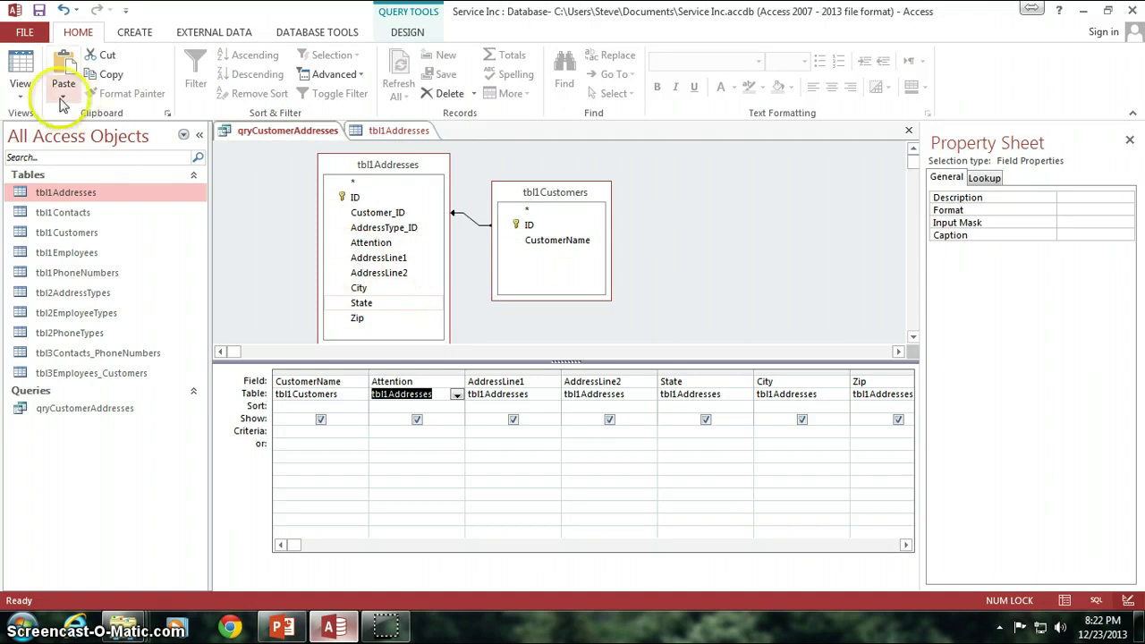
Run the query and look over the Metro Properties and Hampster Wheels Inc records
click(20, 67)
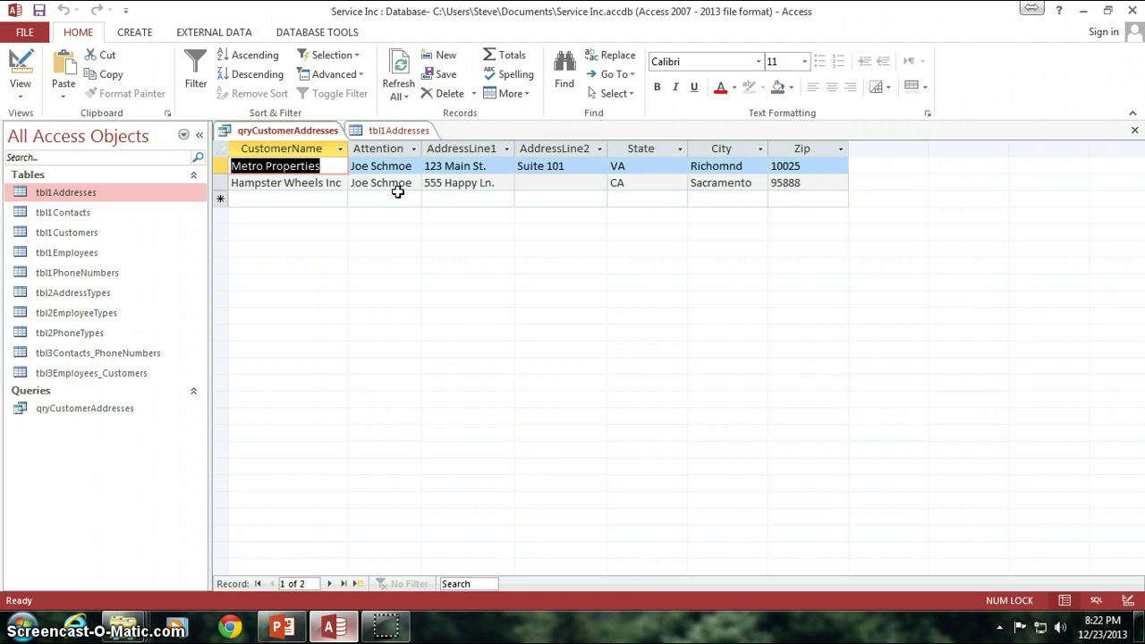
click(394, 187)
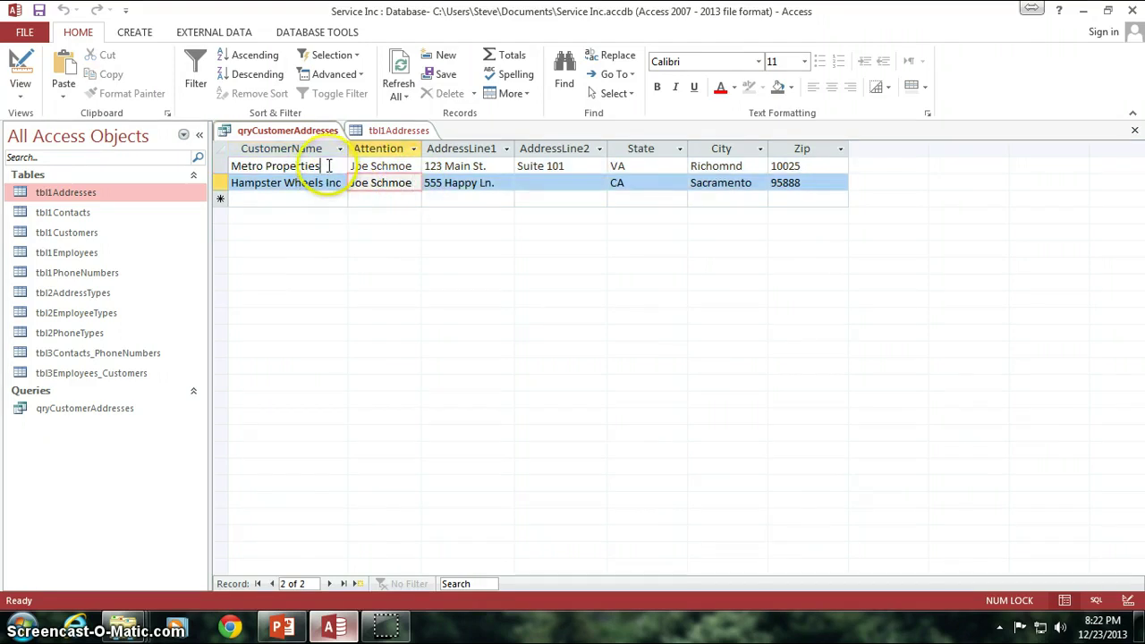
drag(328, 166, 219, 165)
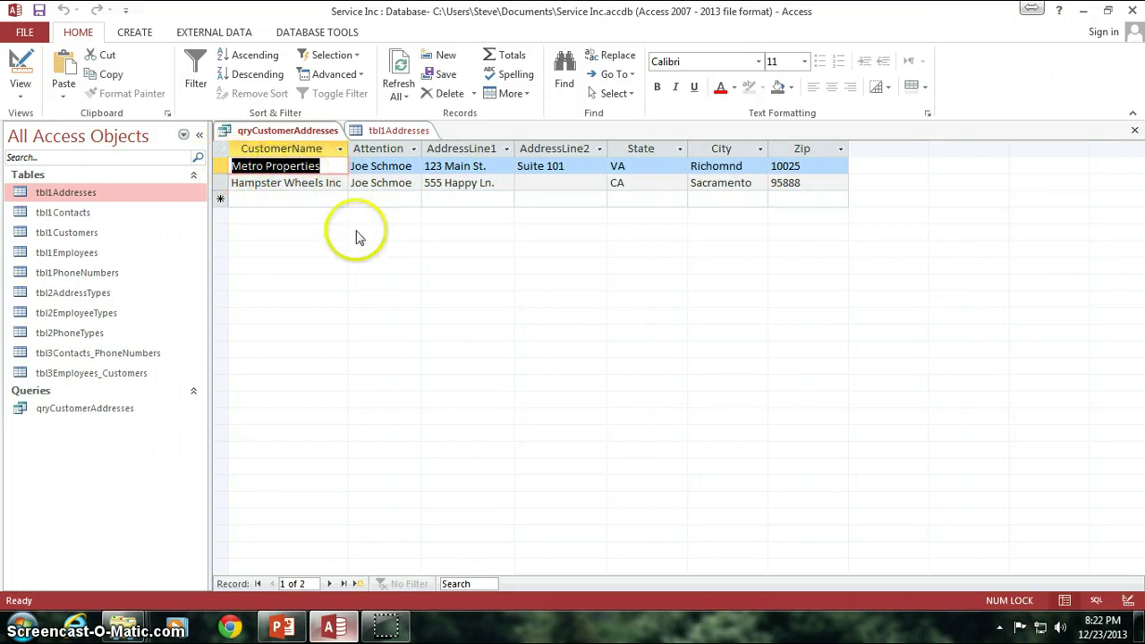
click(342, 183)
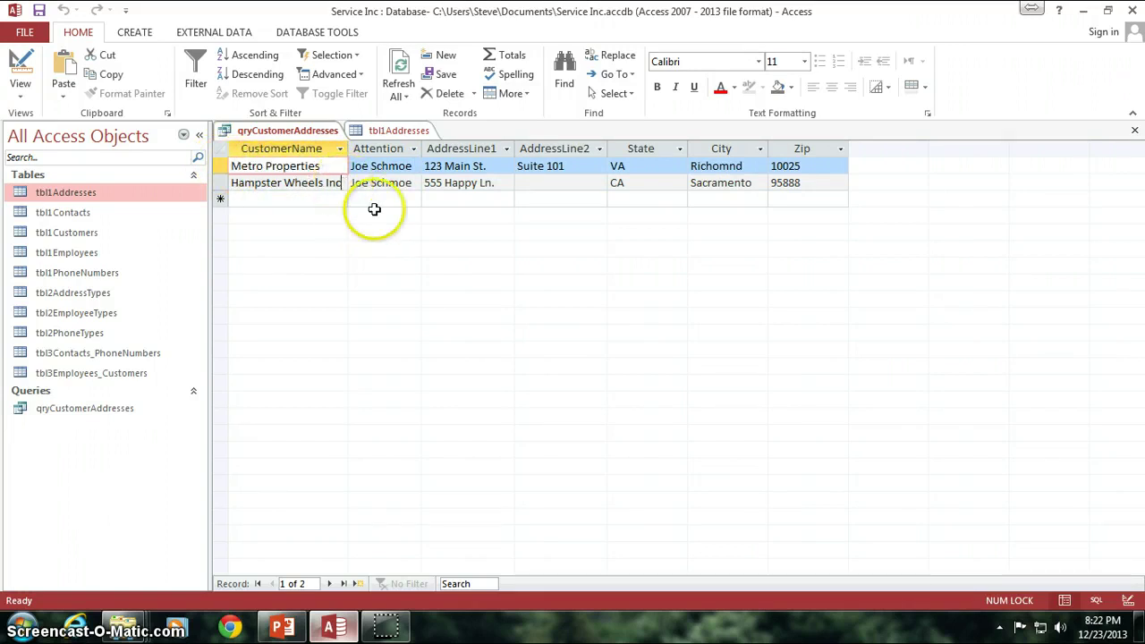
Start a new record with the customer name 'Metro Properties'
click(315, 200)
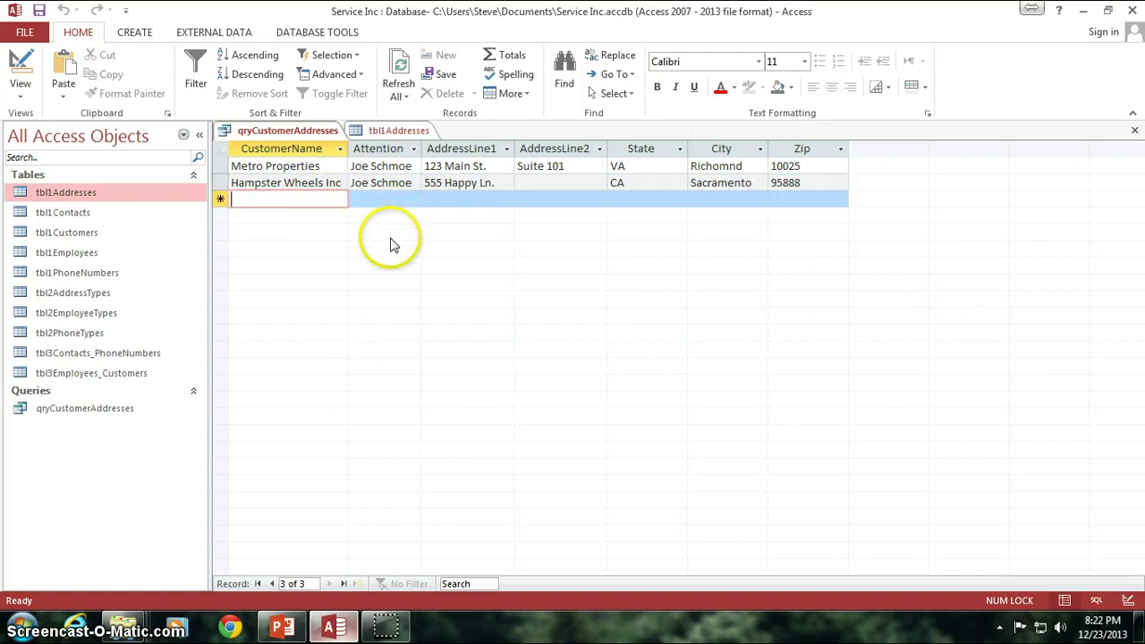
text(Metro Properties)
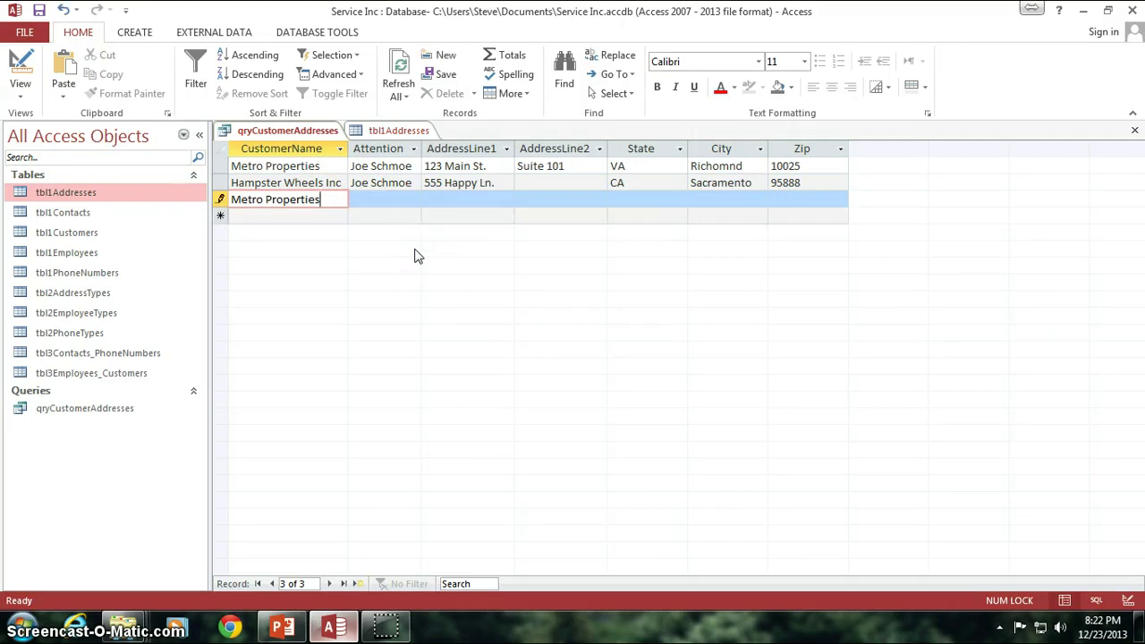
click(362, 204)
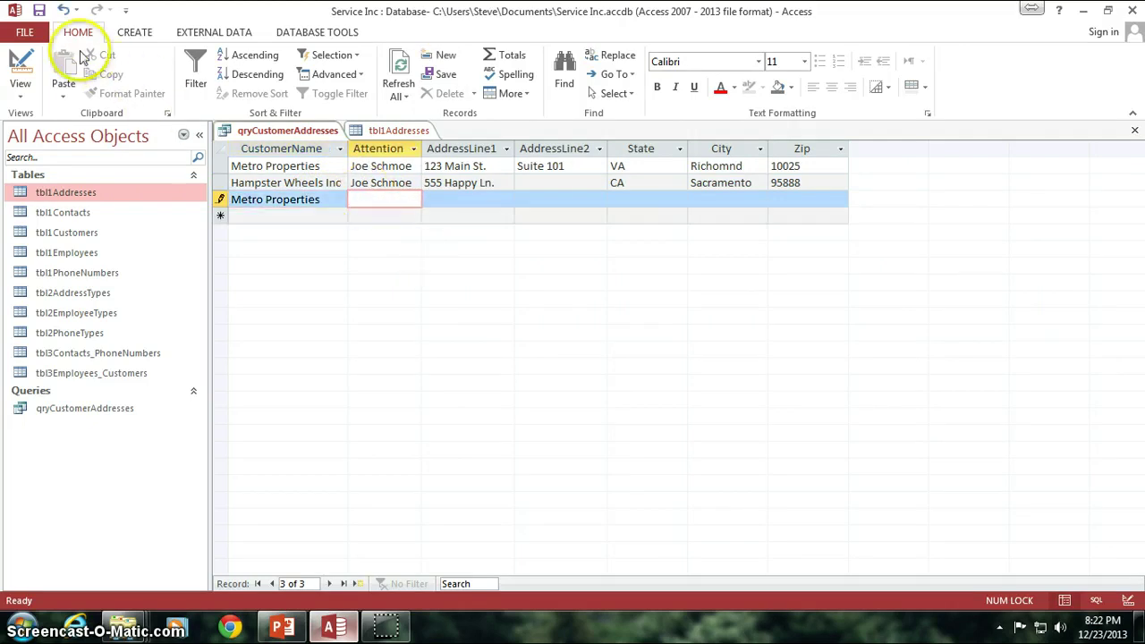
click(21, 62)
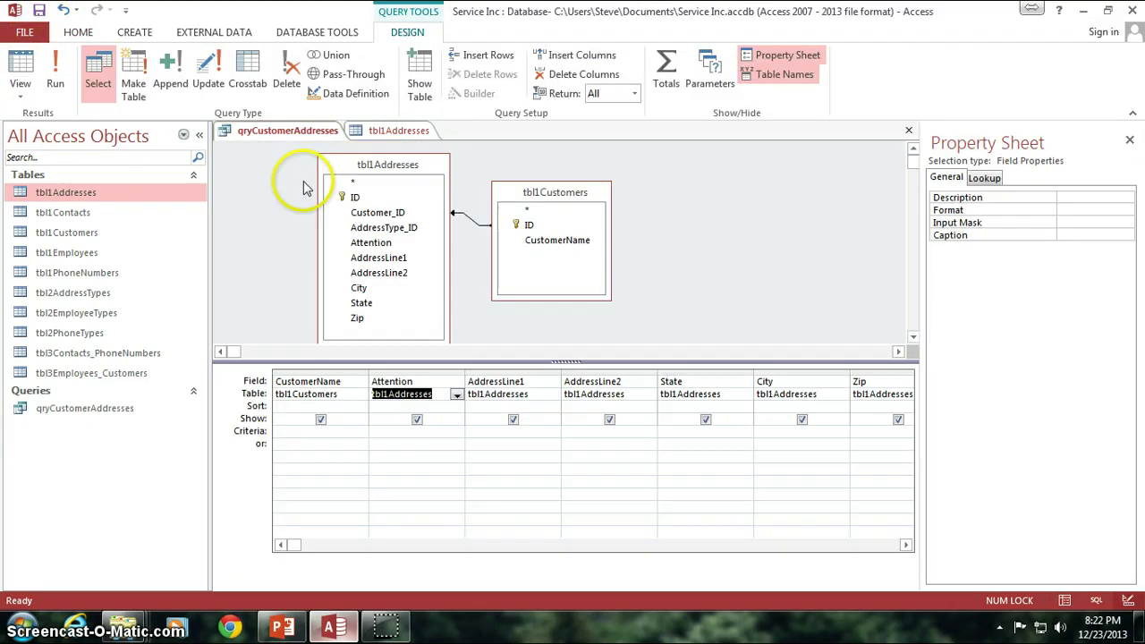
click(27, 67)
Fill in the new record's attention contact, street, VA state, Richmond city and zip, then save it
click(401, 199)
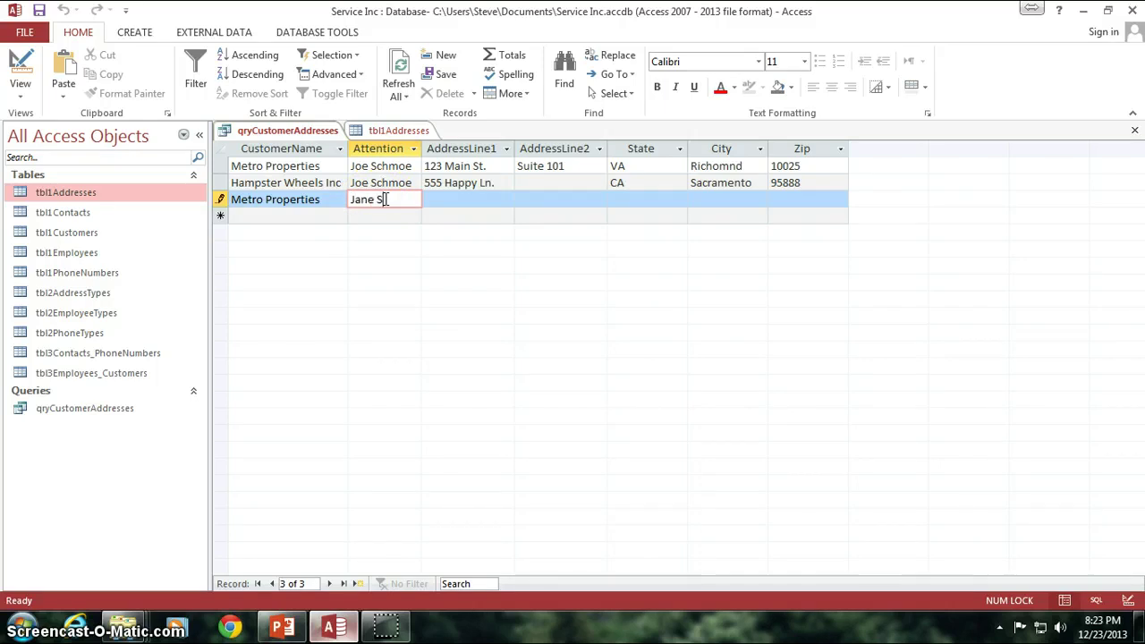
key(Tab)
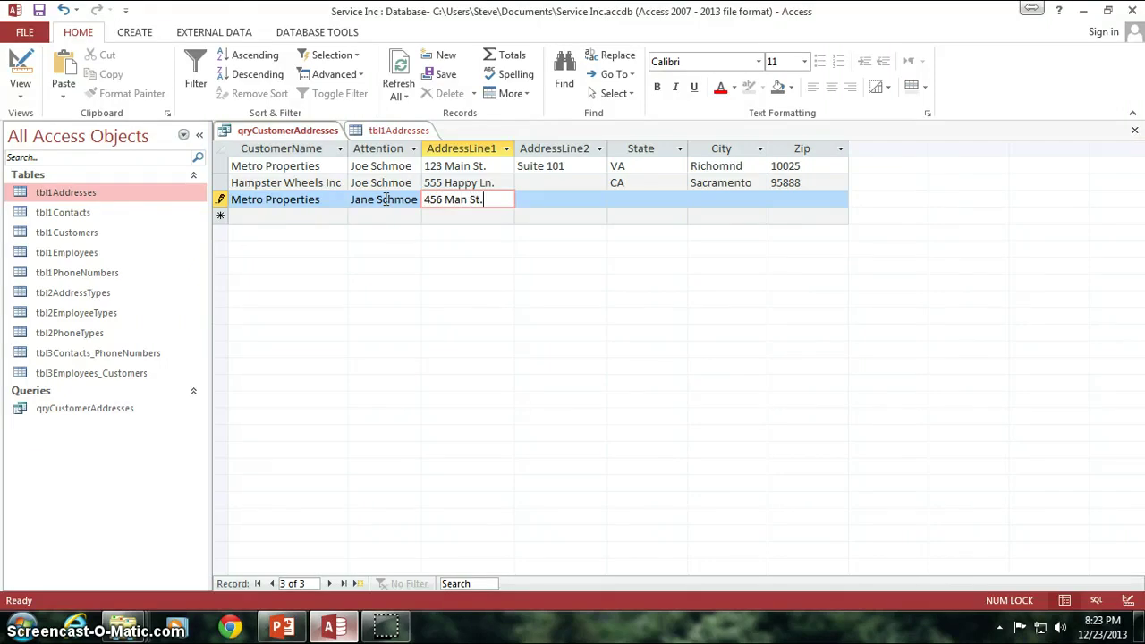
key(Tab)
key(Tab)
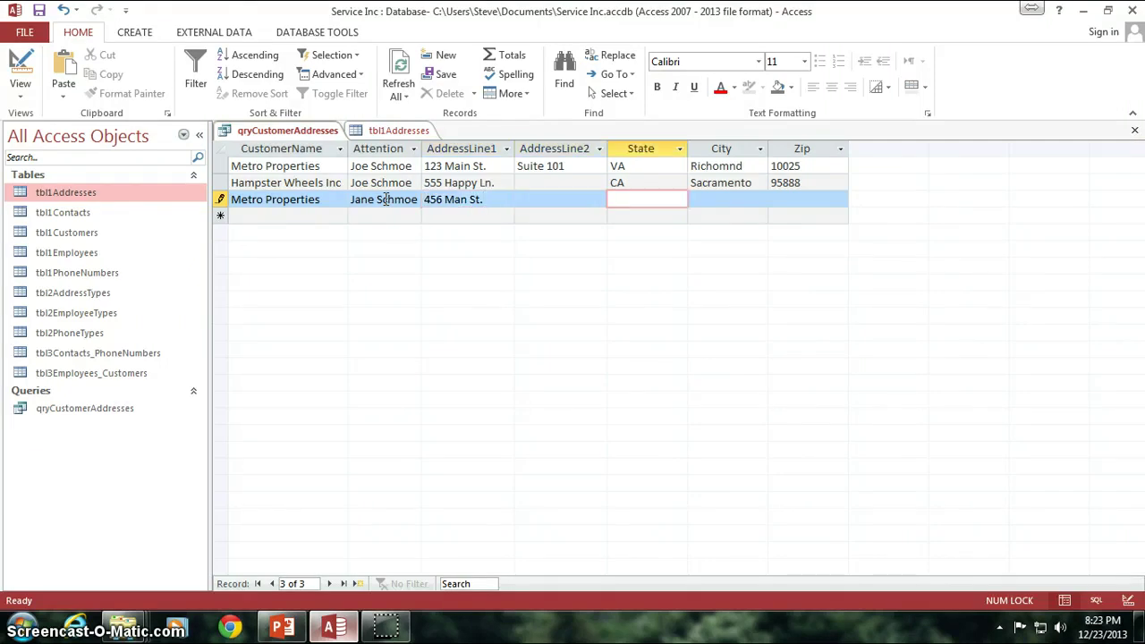
key(Tab)
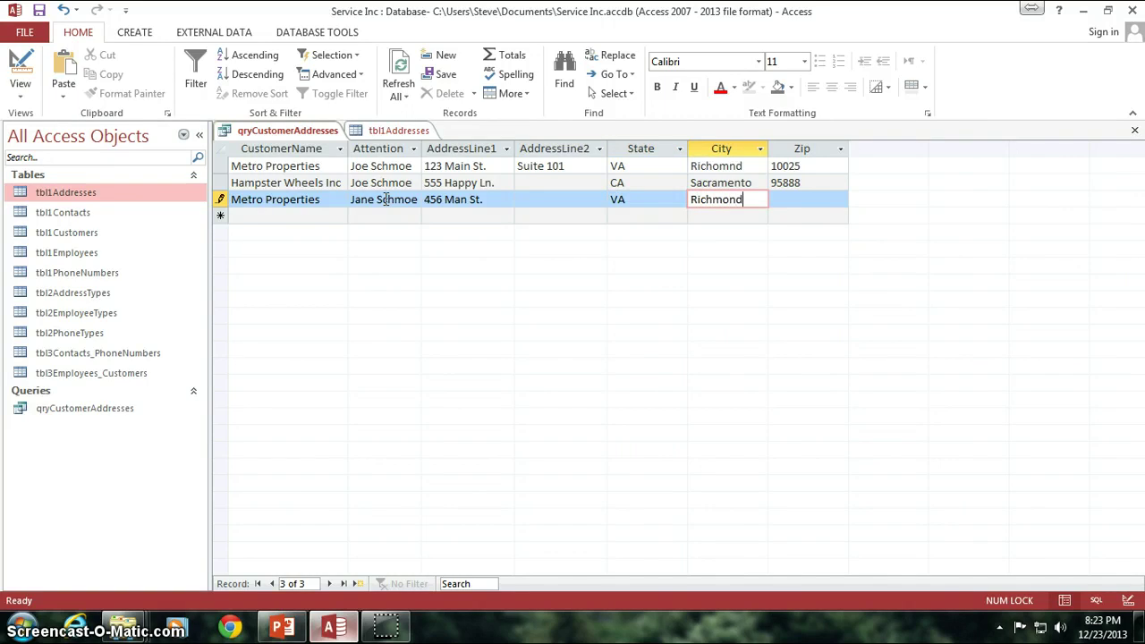
text(Richmond)
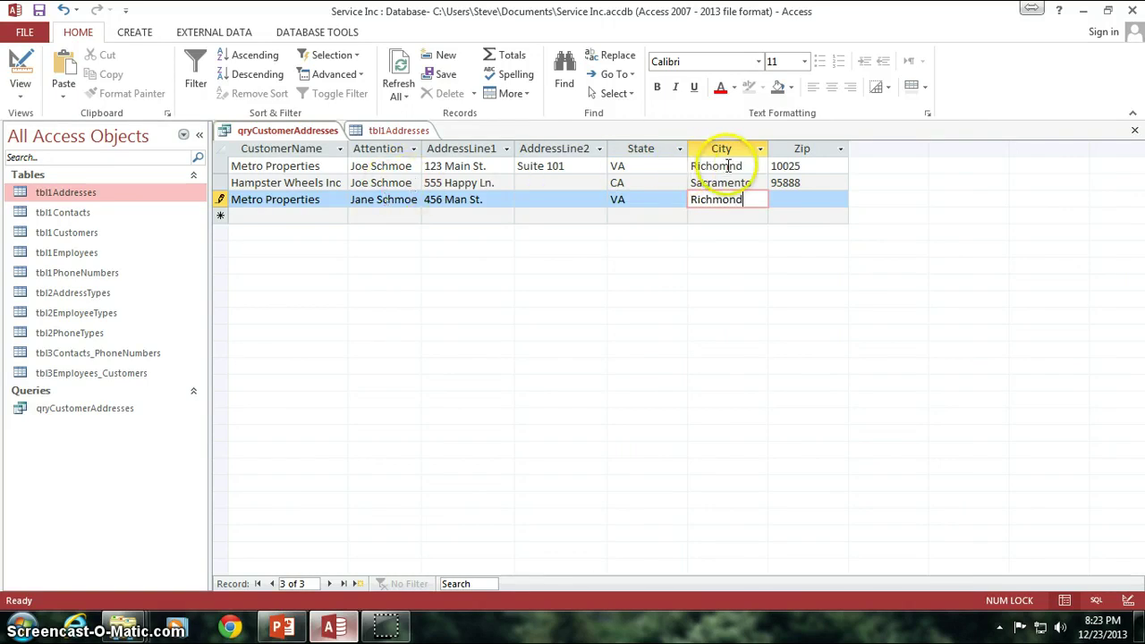
click(726, 166)
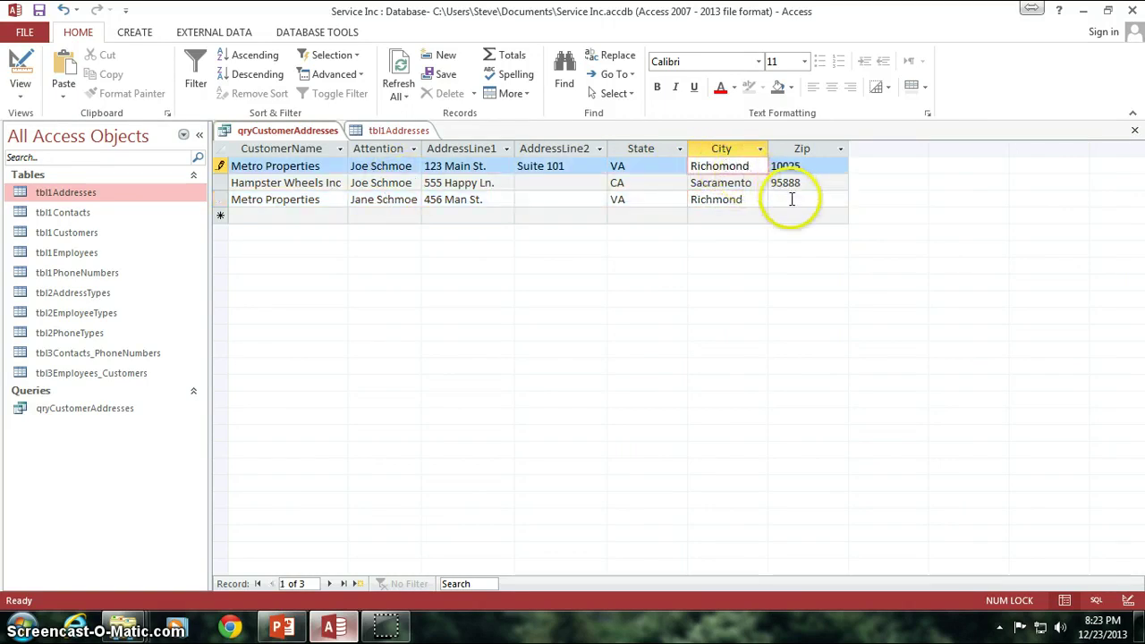
click(756, 200)
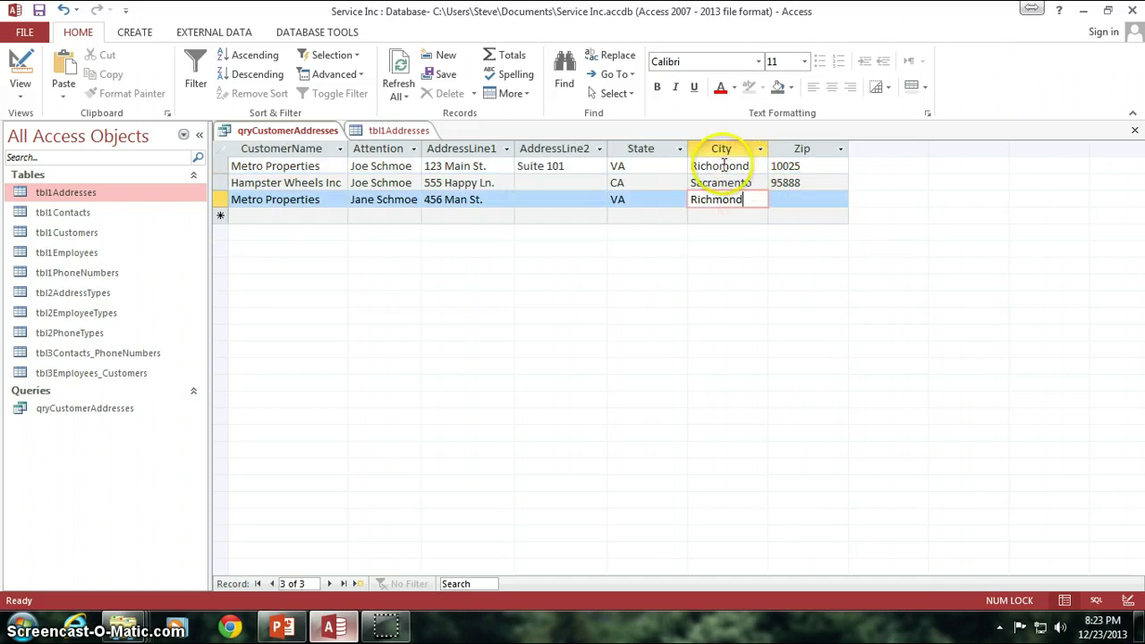
click(744, 171)
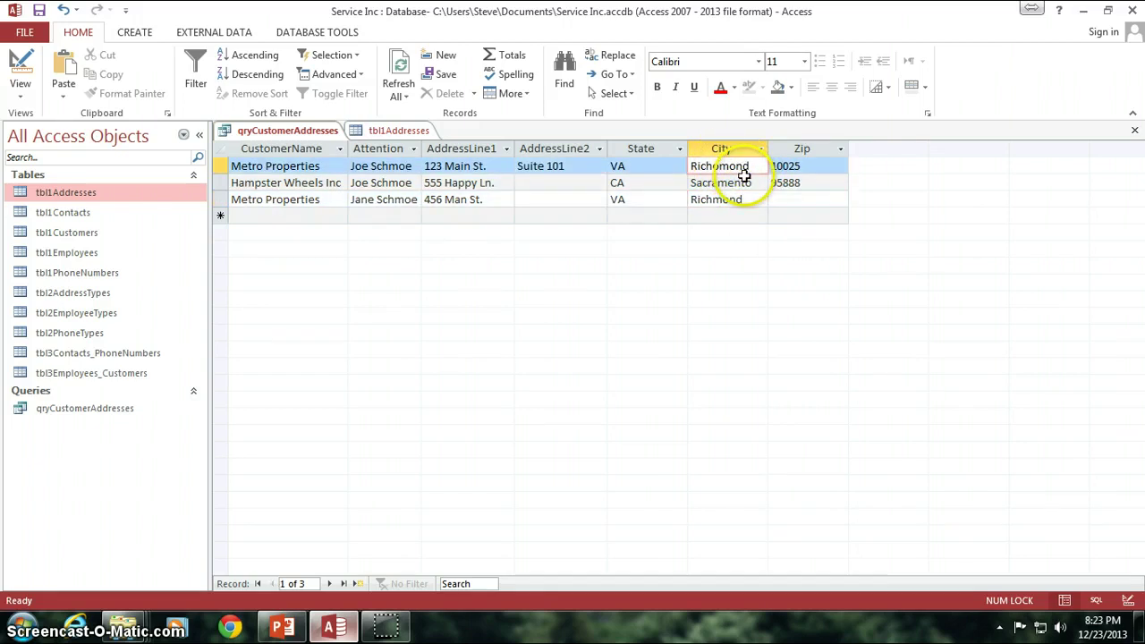
click(821, 200)
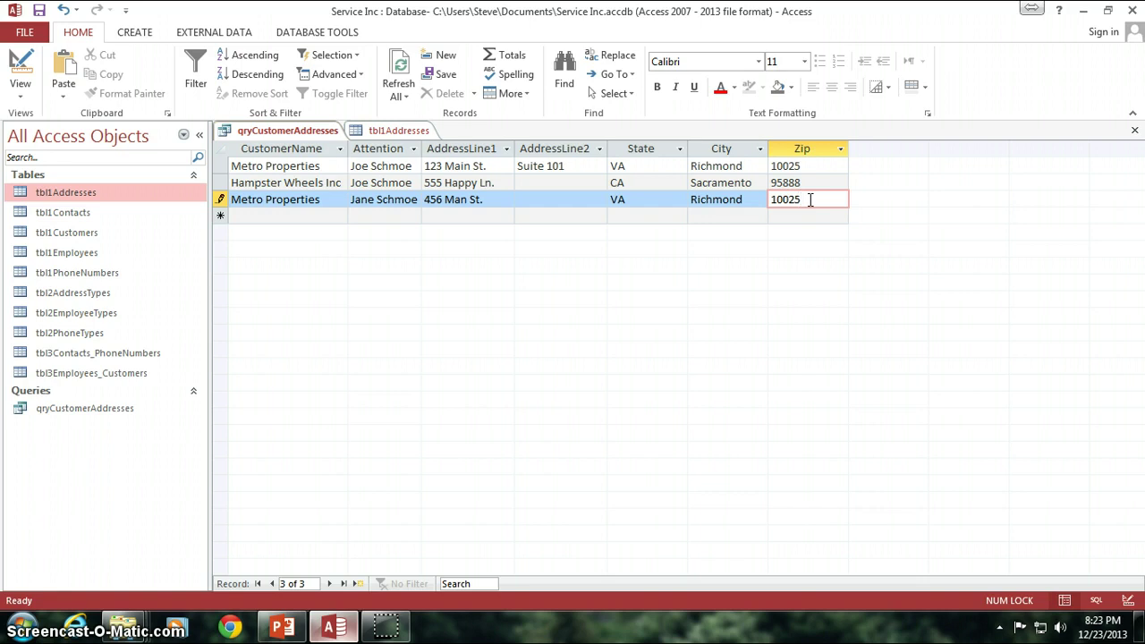
key(Tab)
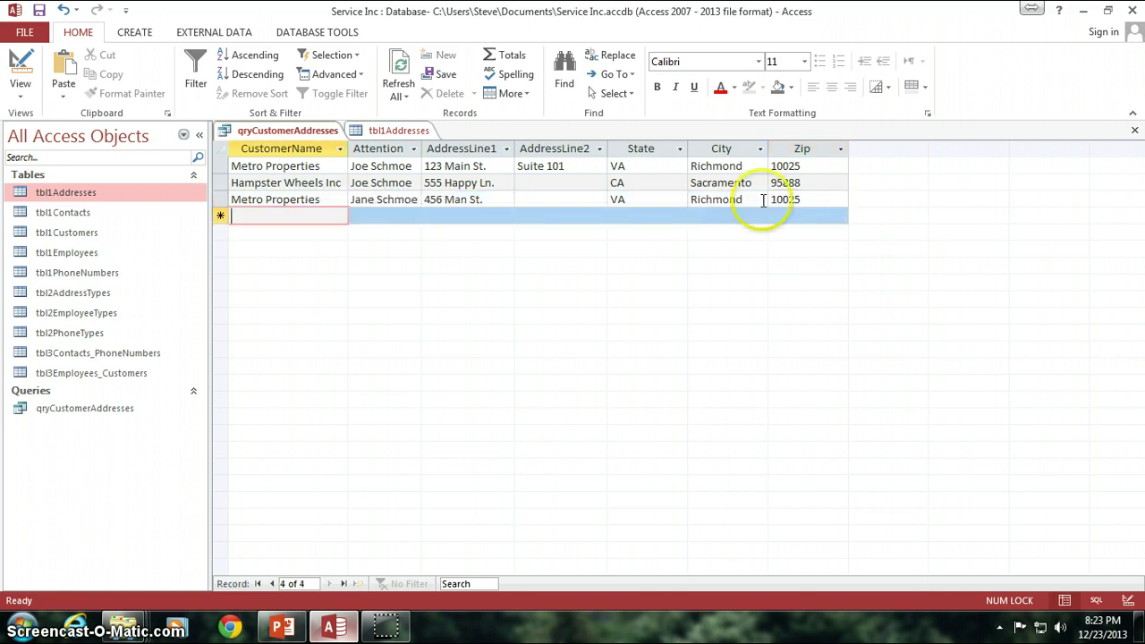
Review the three address records in the query results
click(376, 182)
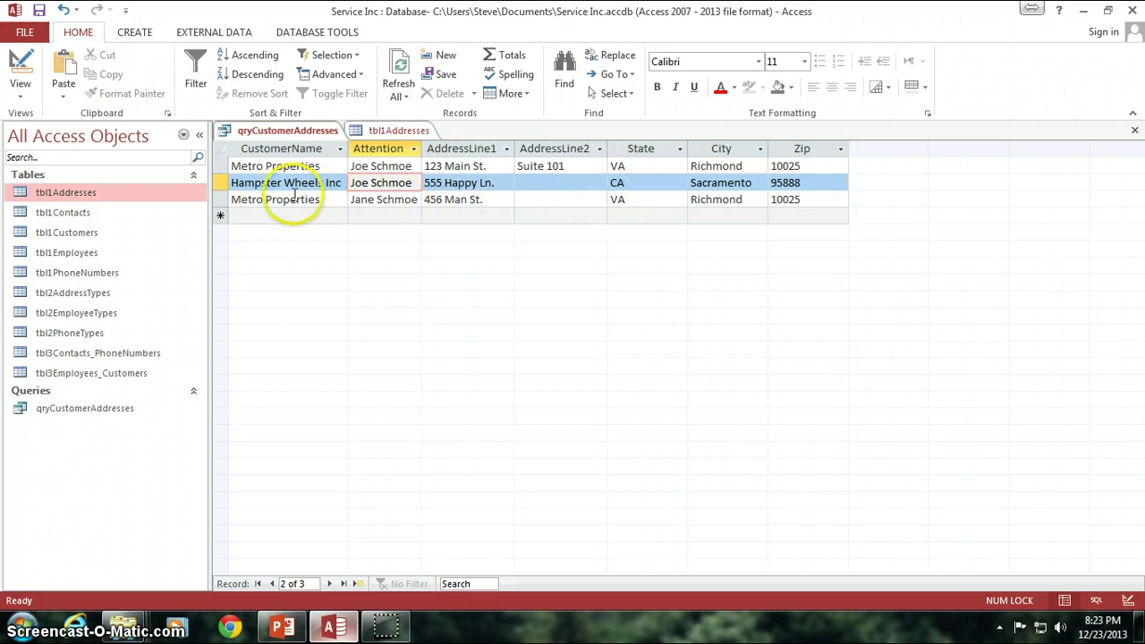
drag(315, 166, 219, 175)
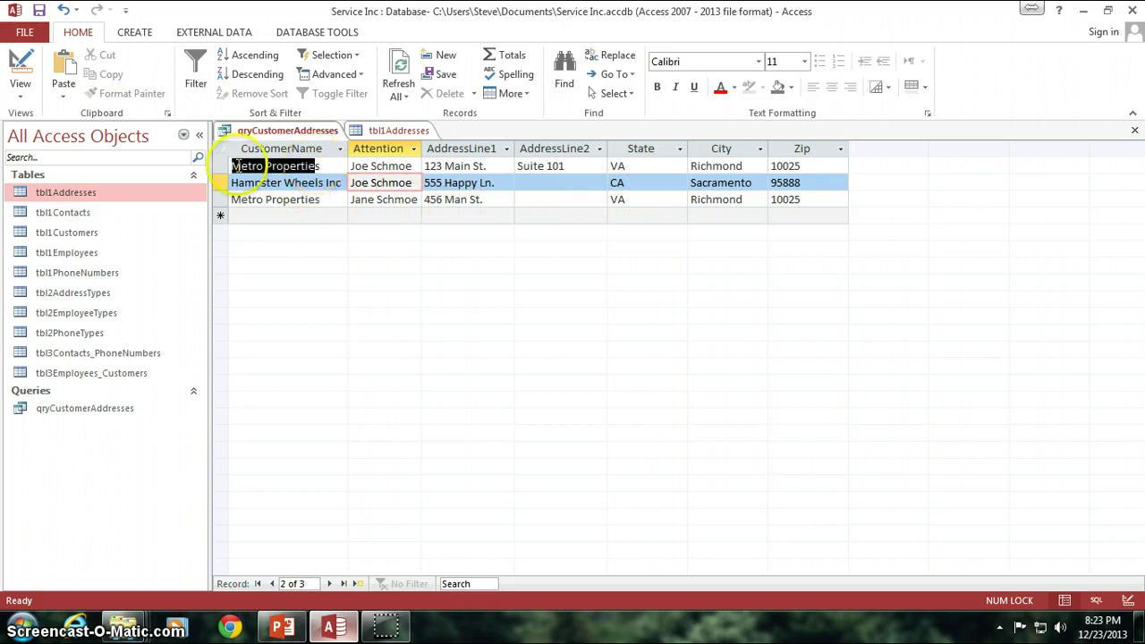
click(404, 167)
click(386, 200)
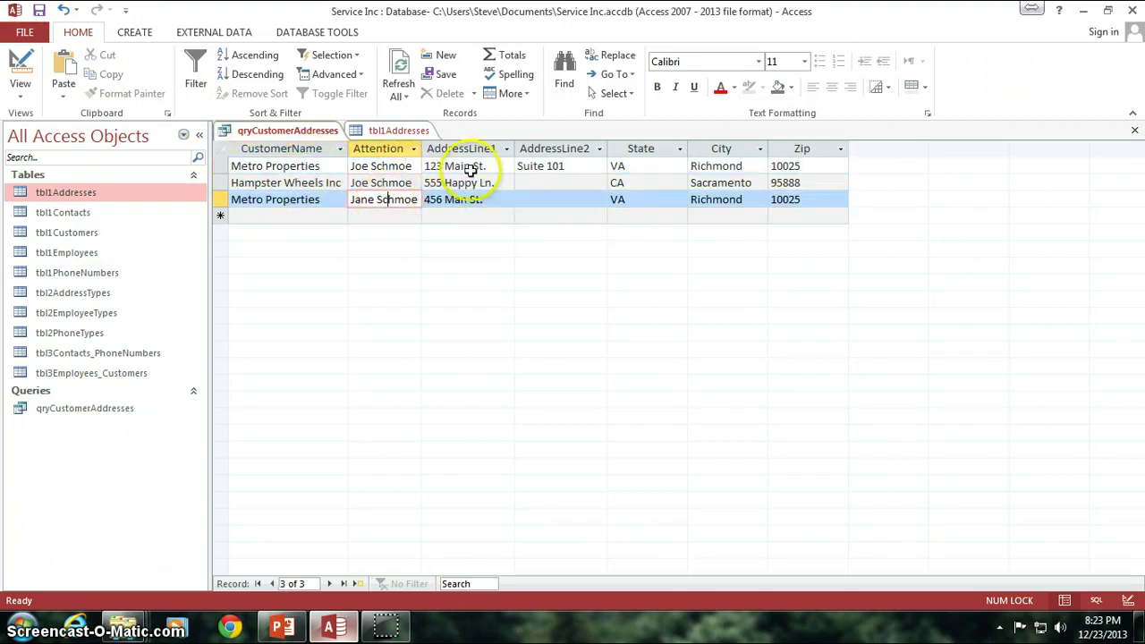
click(805, 199)
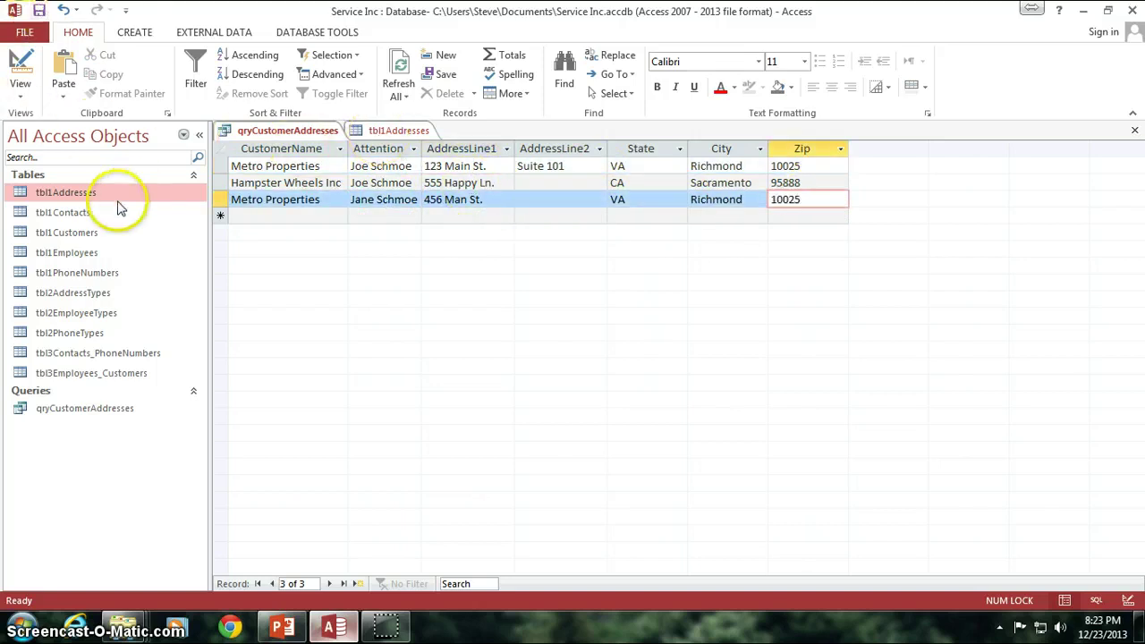
Open tbl1Customers and tbl1Addresses, view the read-only design, and check the third address's Customer_ID 4
double_click(87, 236)
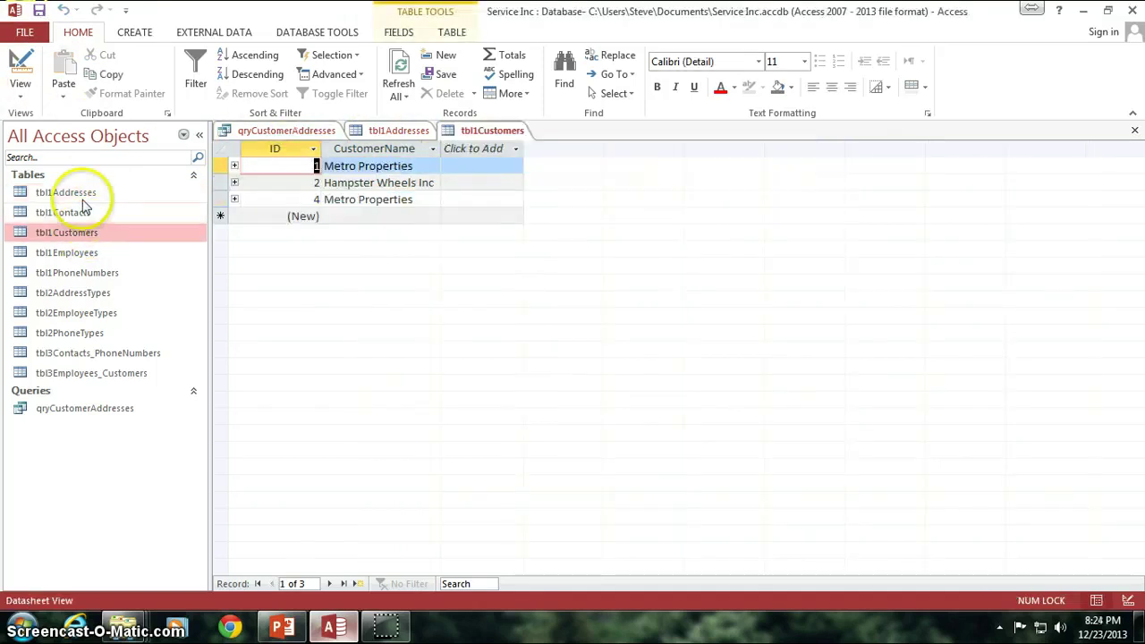
click(82, 197)
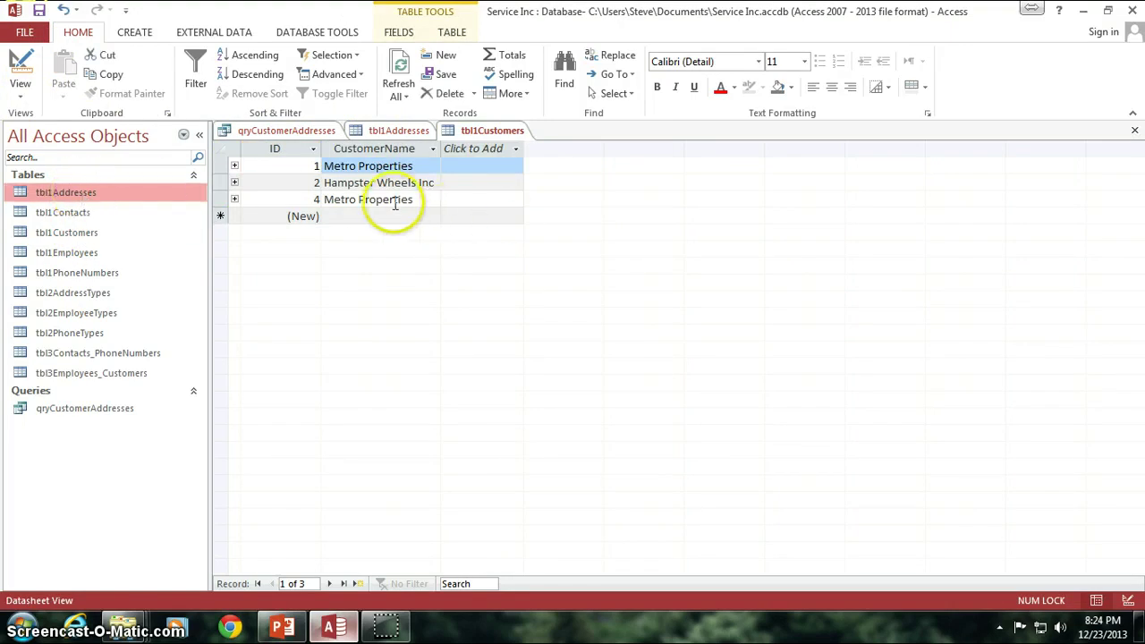
drag(413, 202, 301, 207)
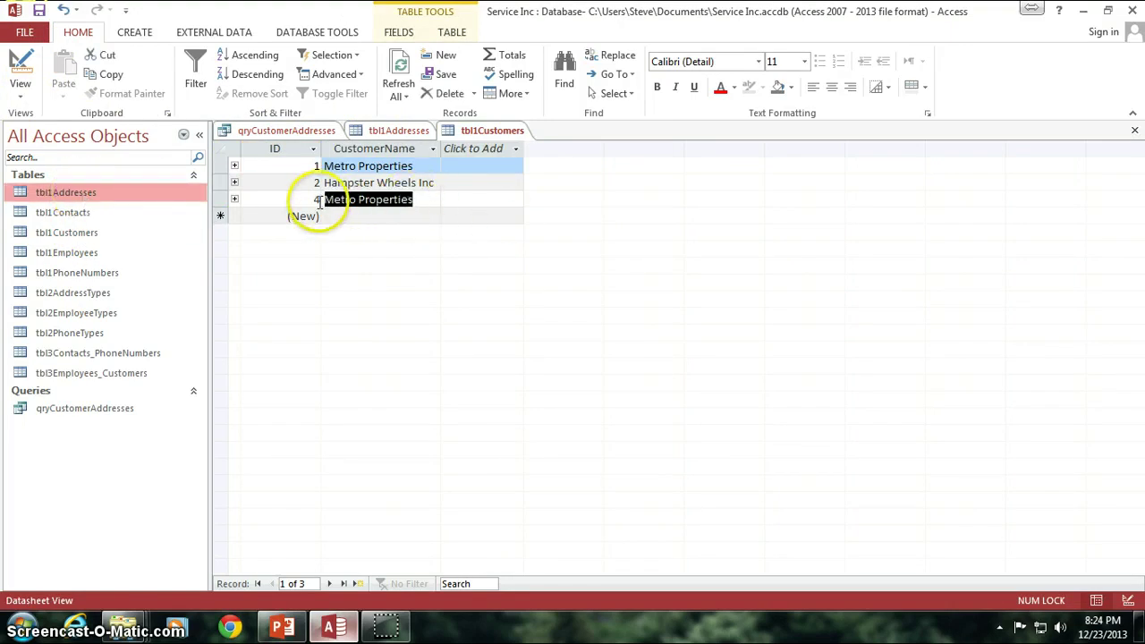
click(394, 131)
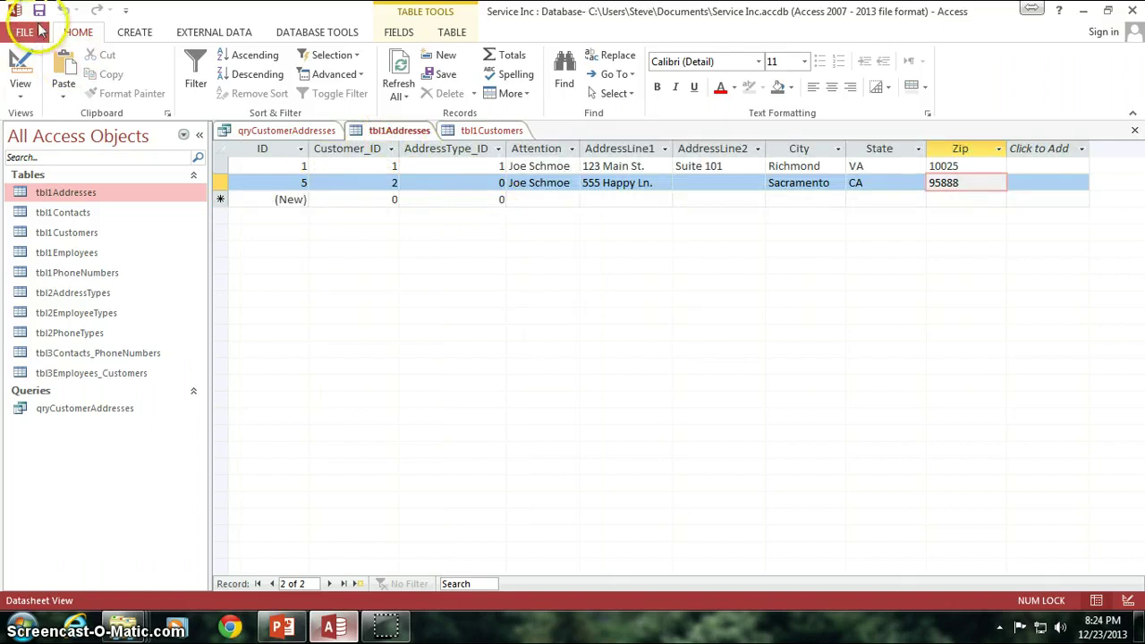
click(23, 64)
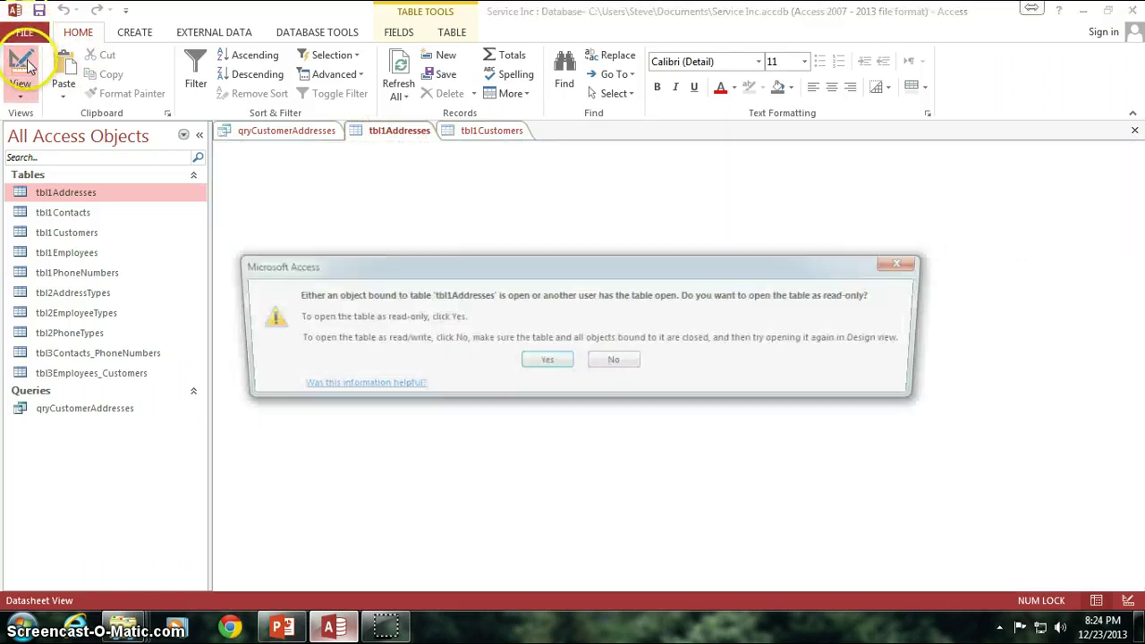
click(546, 360)
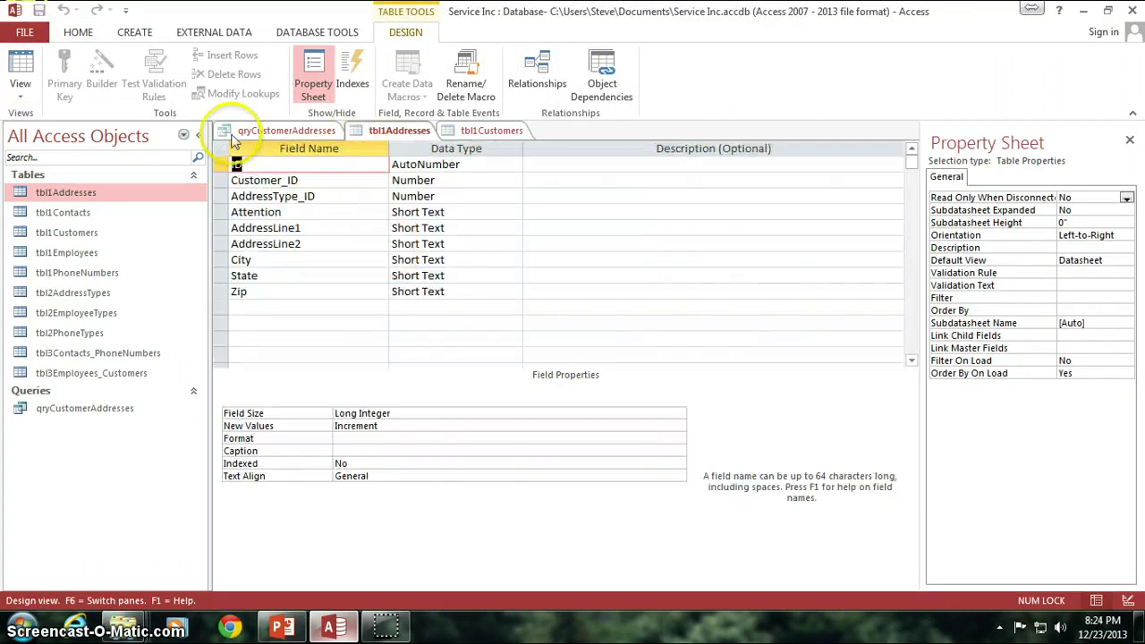
click(19, 65)
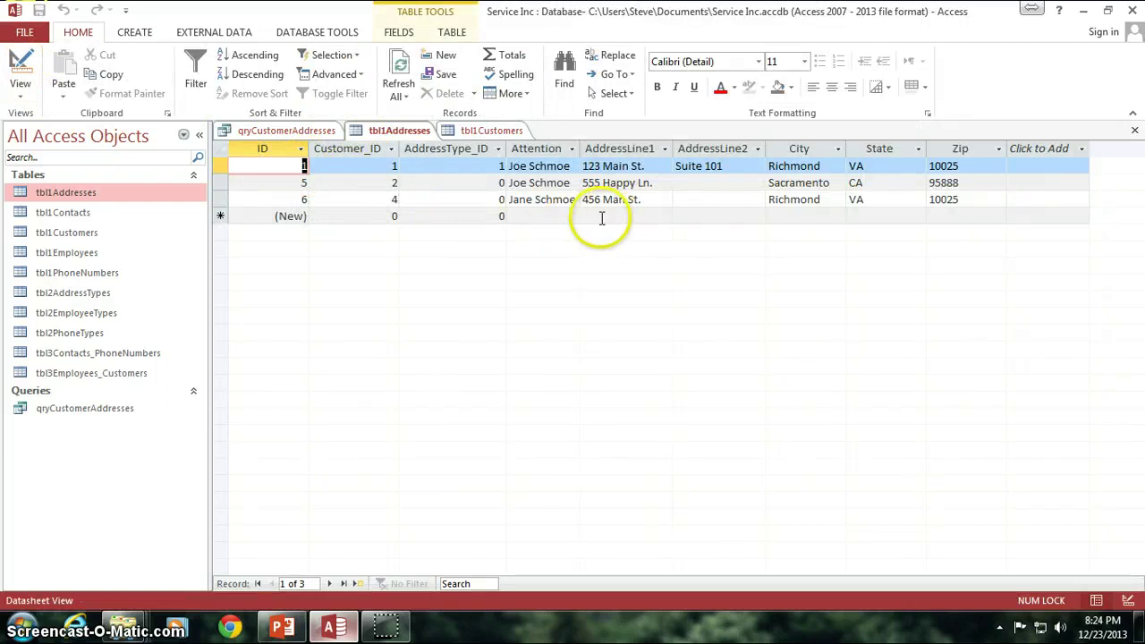
click(392, 200)
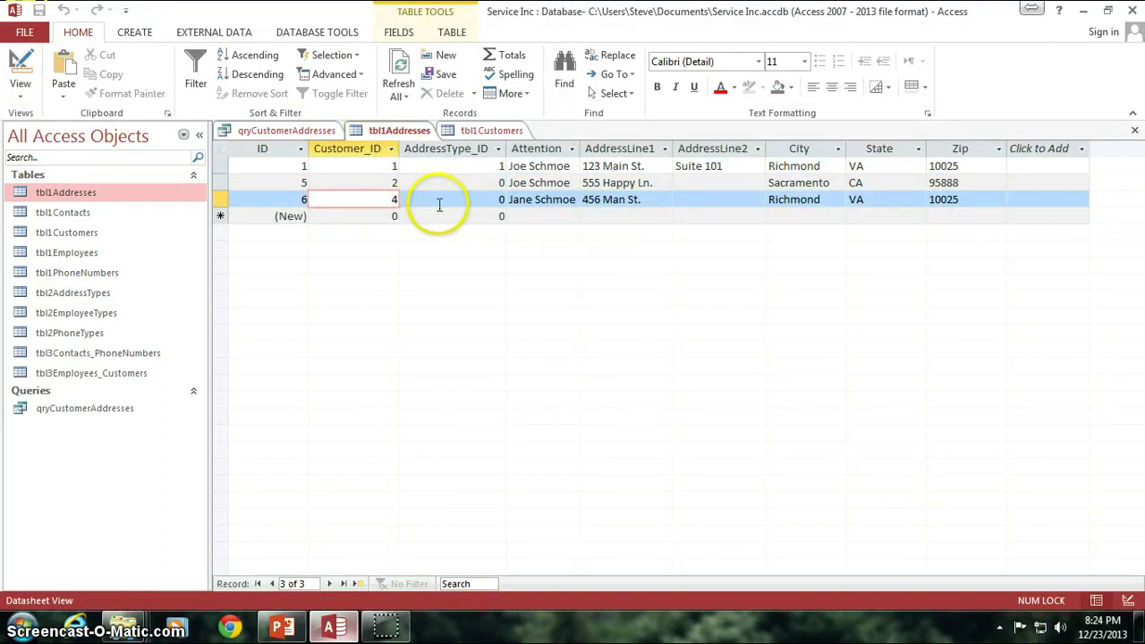
Confirm customer ID 4 in tbl1Customers matches the third address record
click(474, 132)
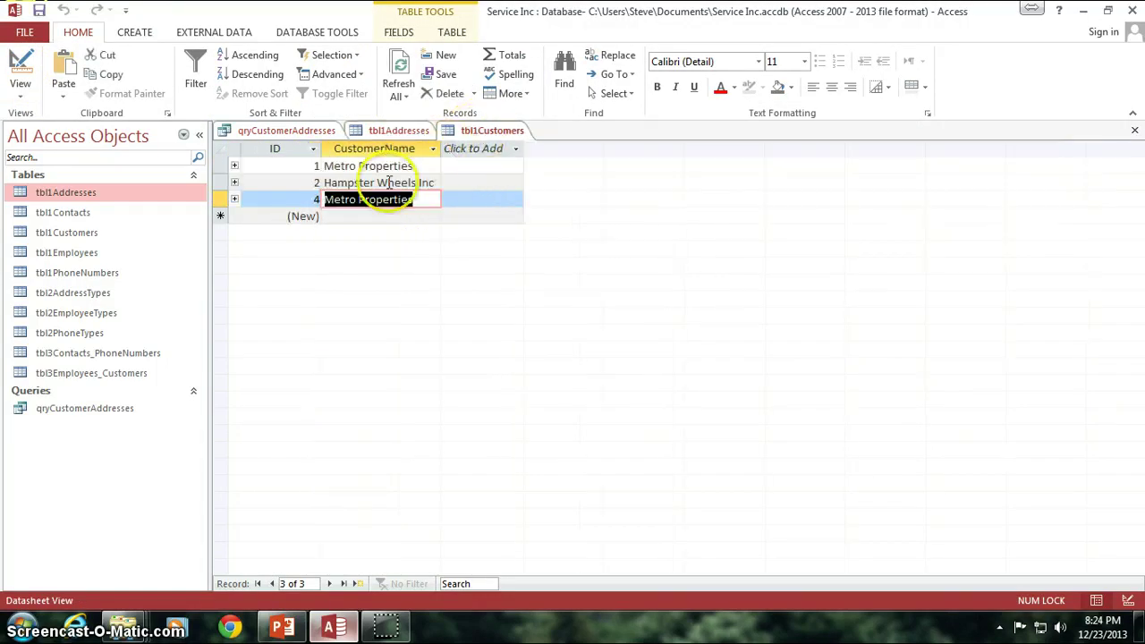
click(315, 199)
click(291, 131)
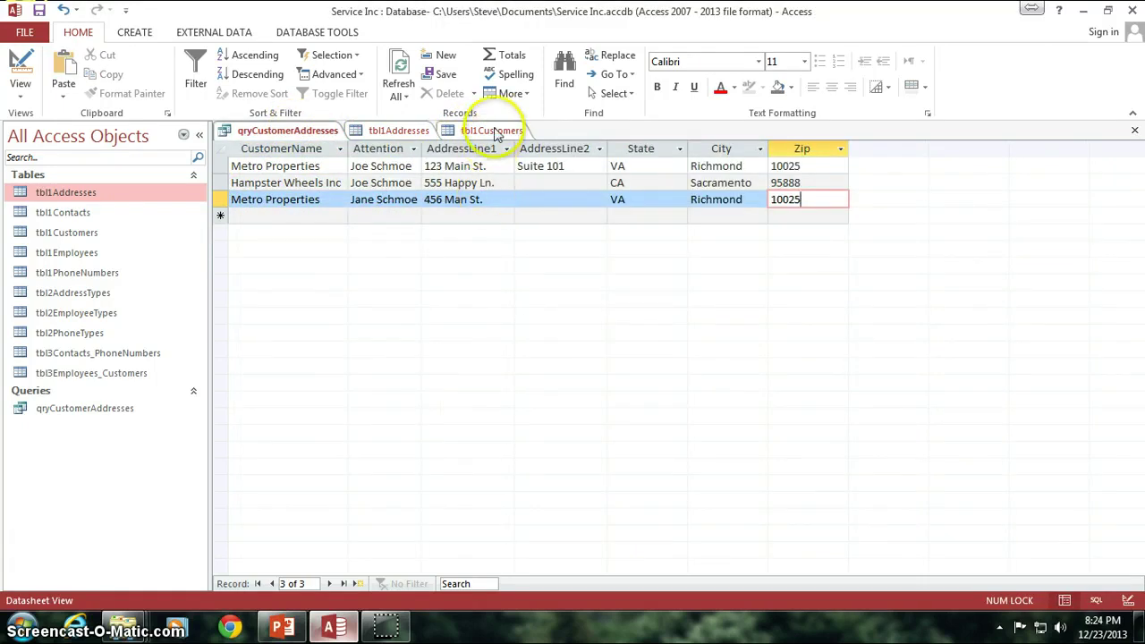
click(466, 133)
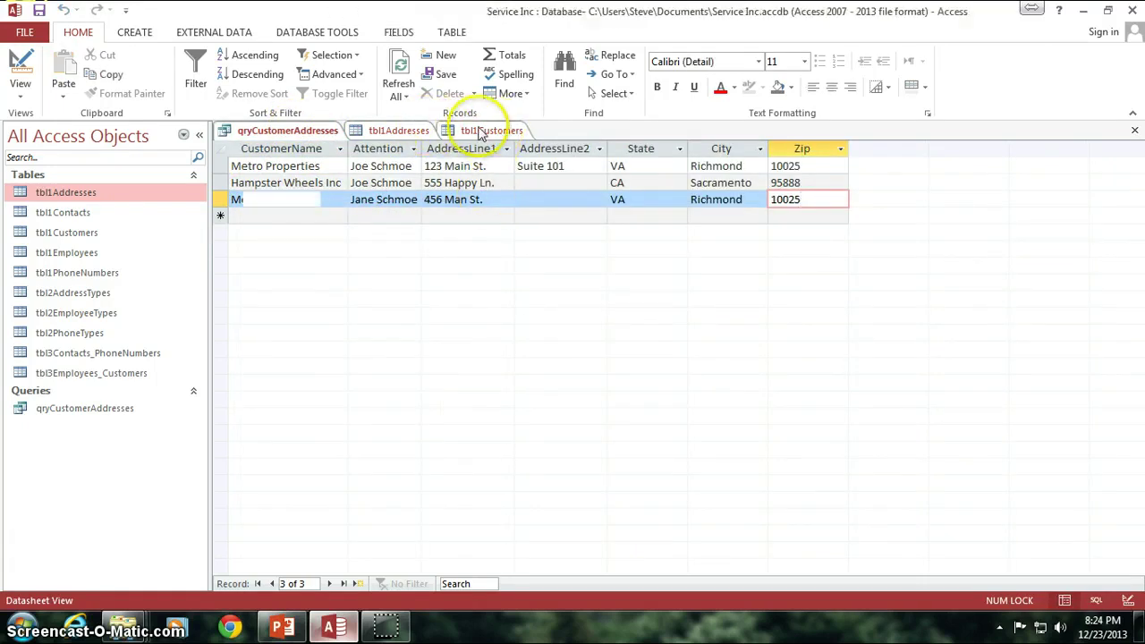
click(398, 131)
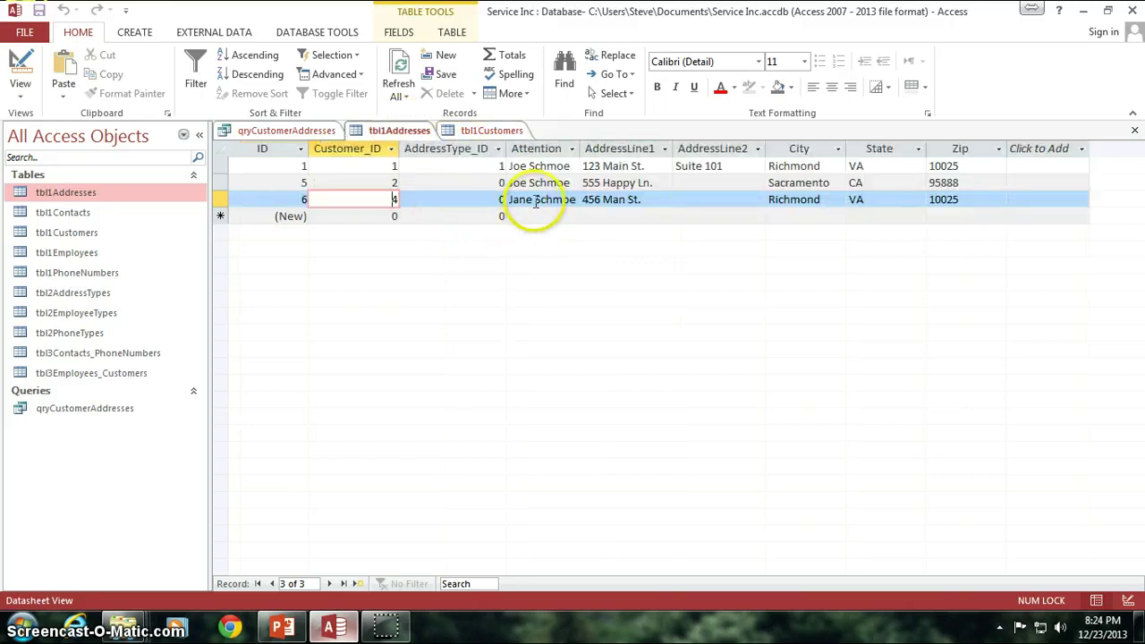
click(632, 201)
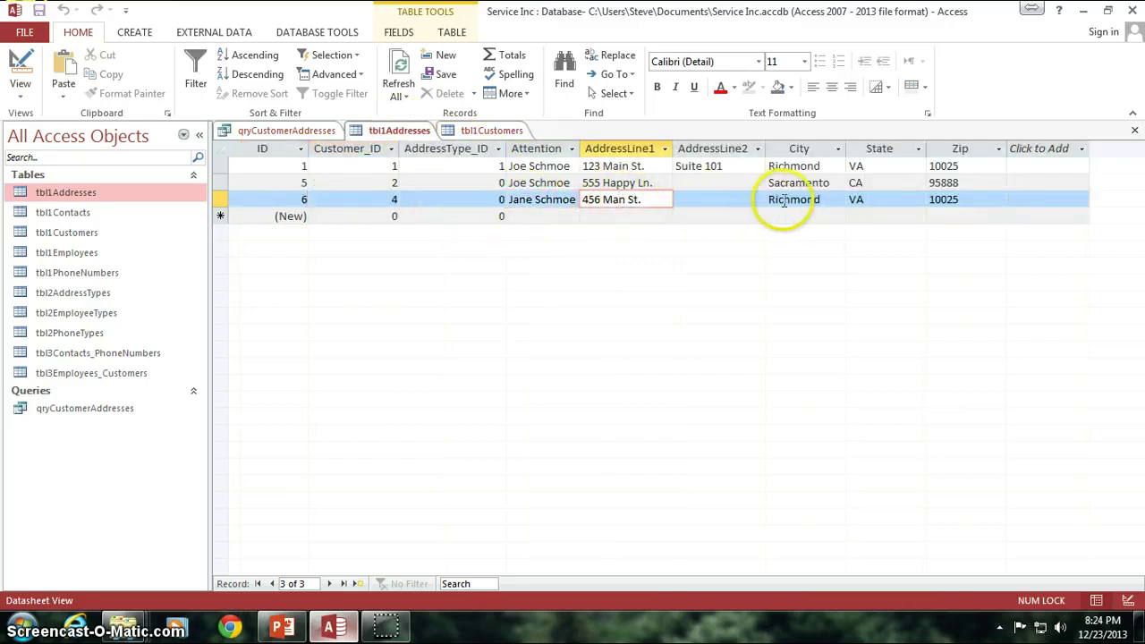
key(Tab)
key(Tab)
key(Tab)
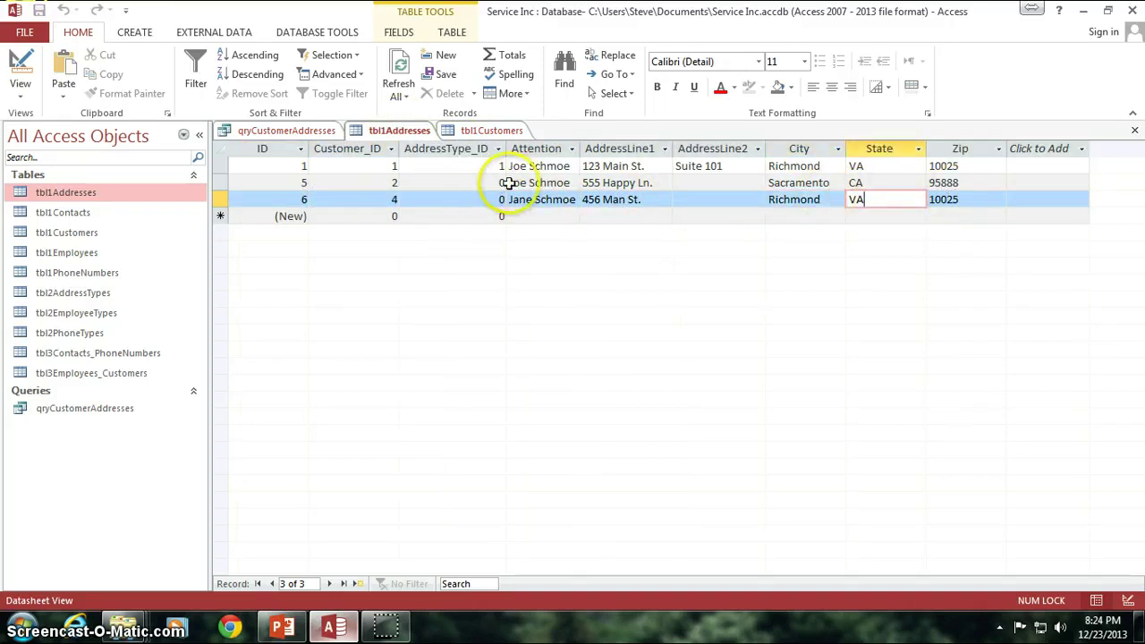
Set AddressType_ID to 1 for the second and third address records
click(499, 184)
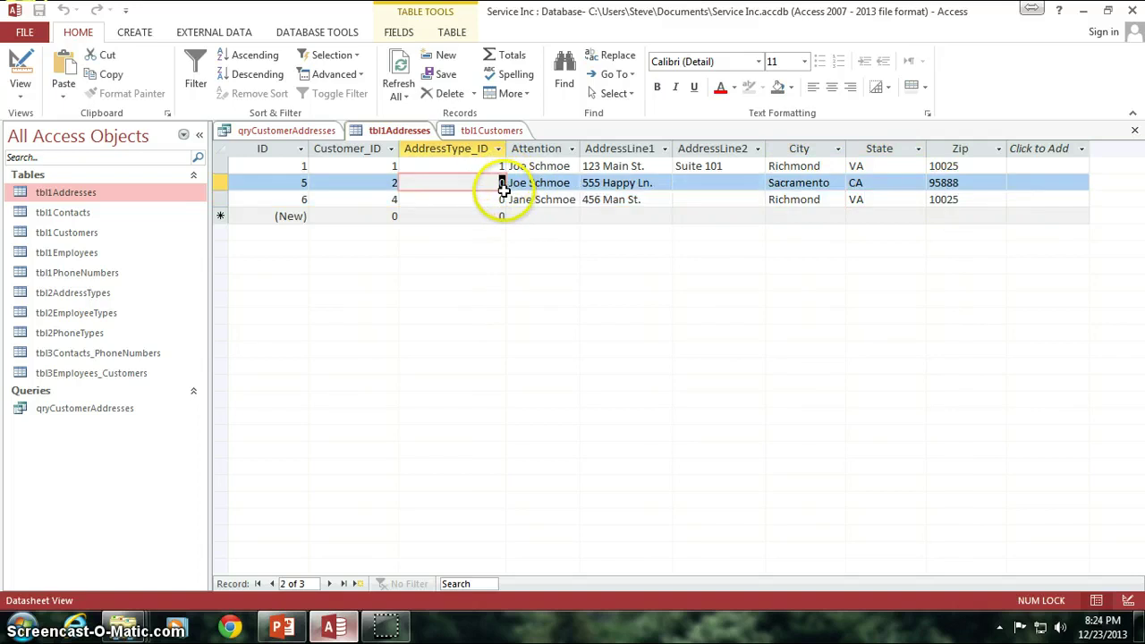
text(1)
click(501, 200)
text(1)
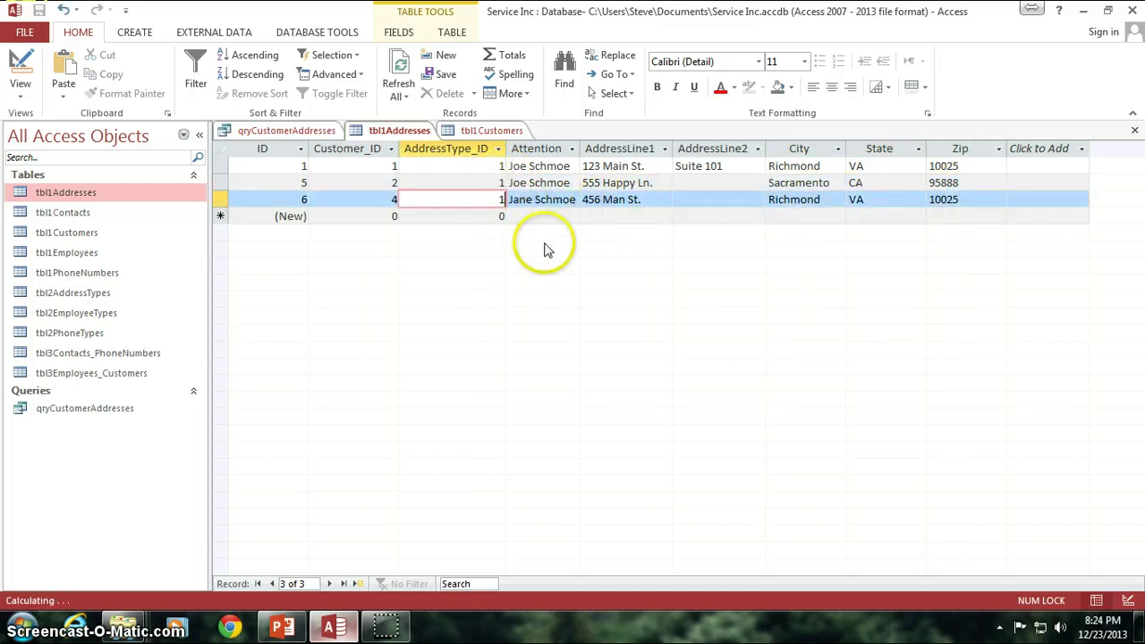
Close the tbl1Addresses and tbl1Customers tables
click(490, 132)
click(372, 131)
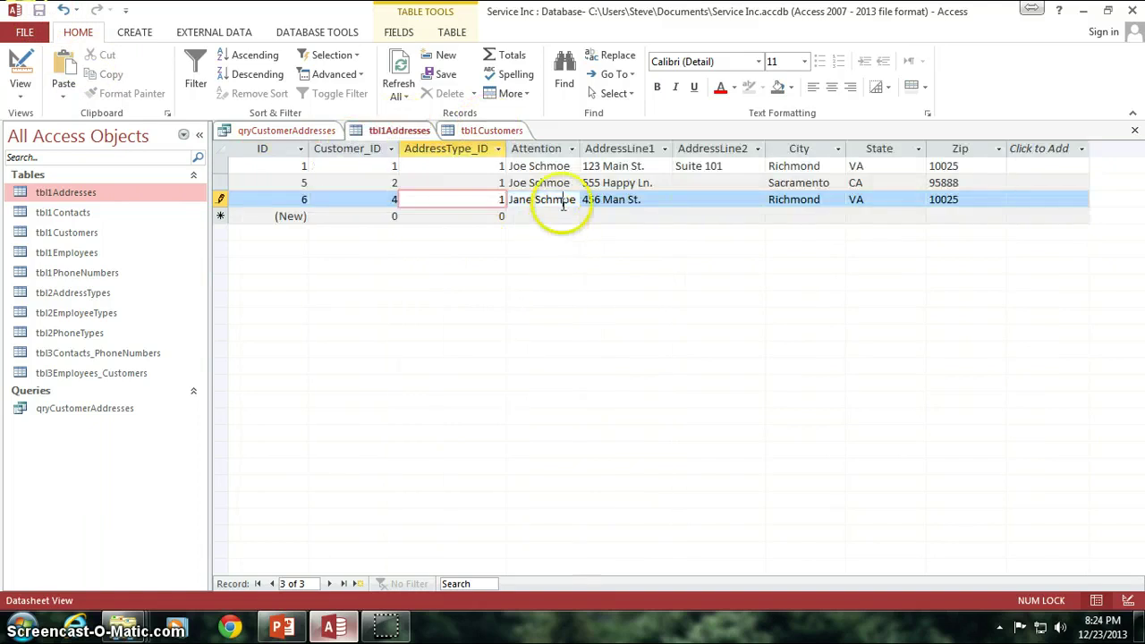
click(563, 202)
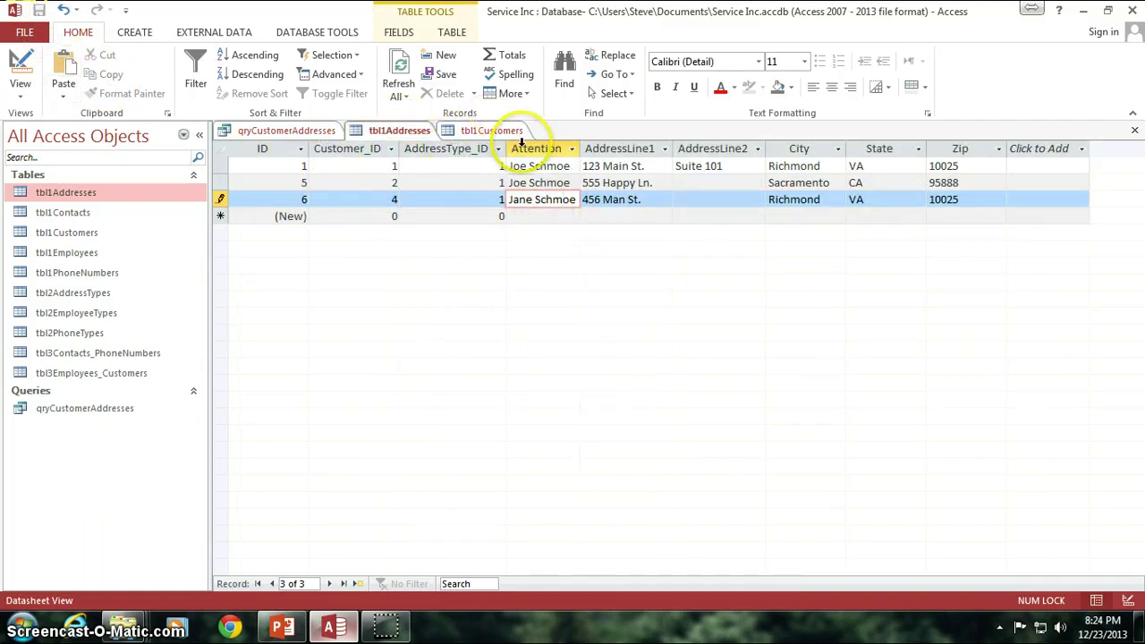
click(1134, 129)
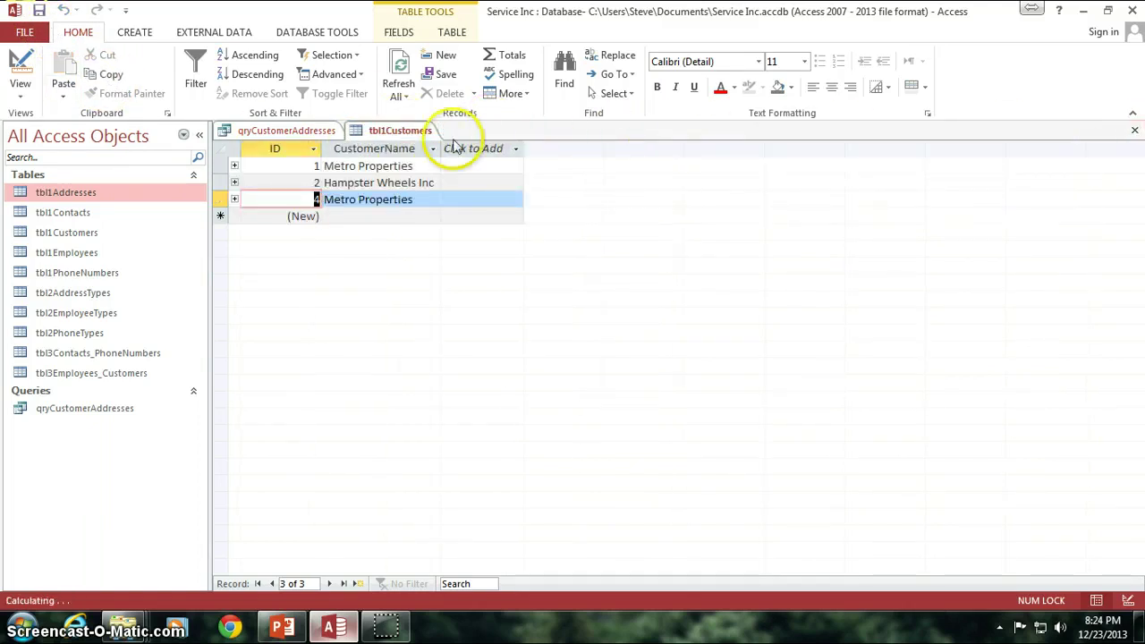
drag(434, 166, 328, 167)
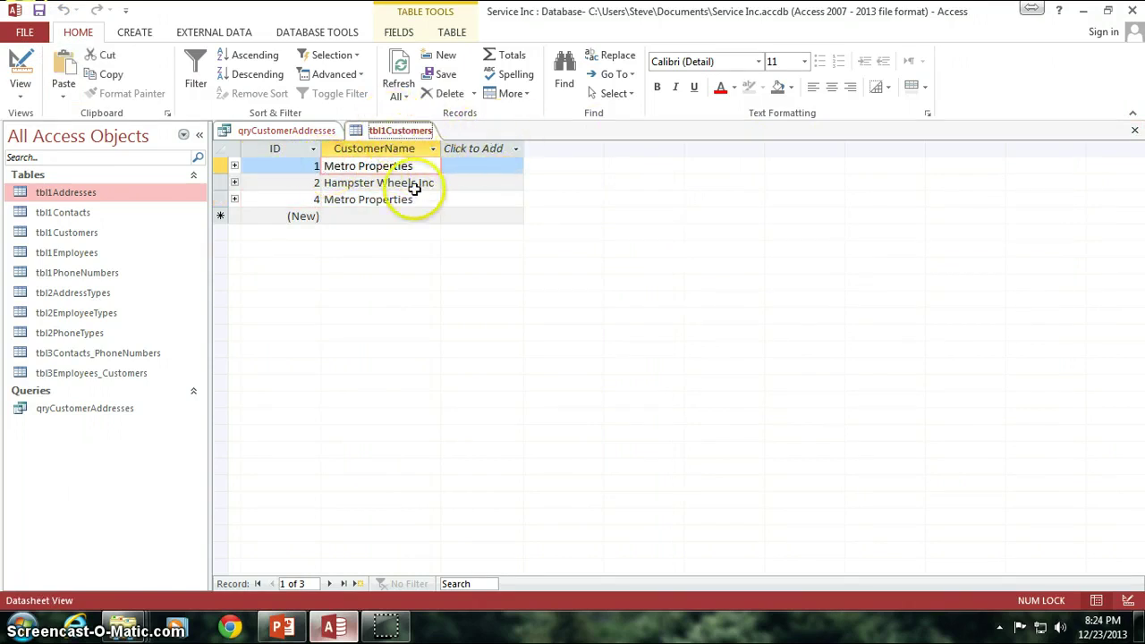
key(Down)
click(416, 167)
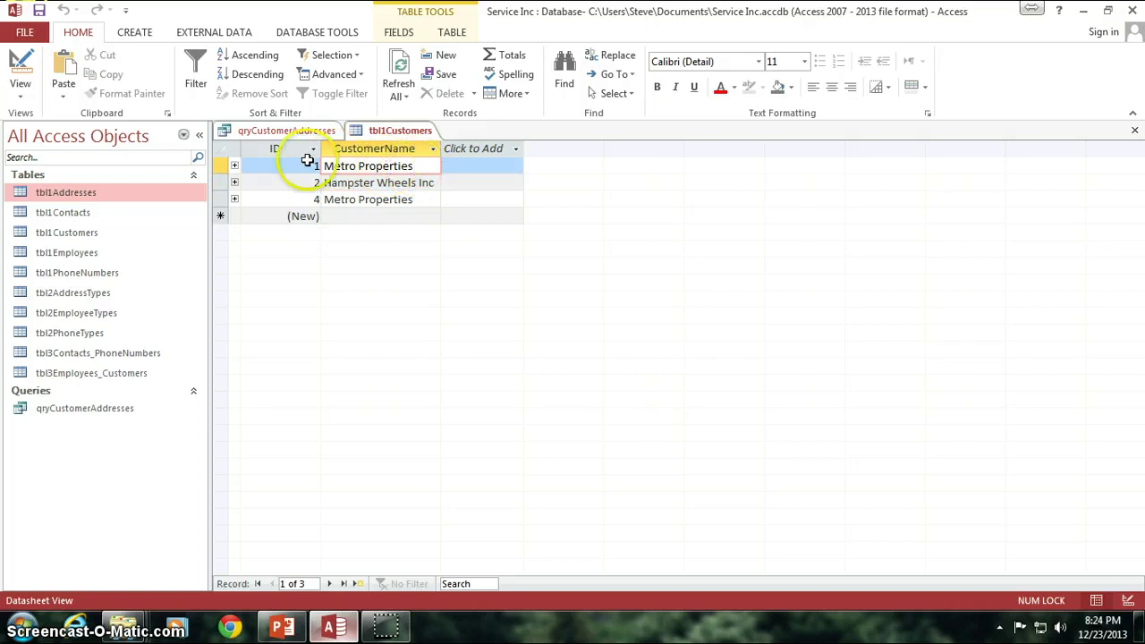
click(1134, 130)
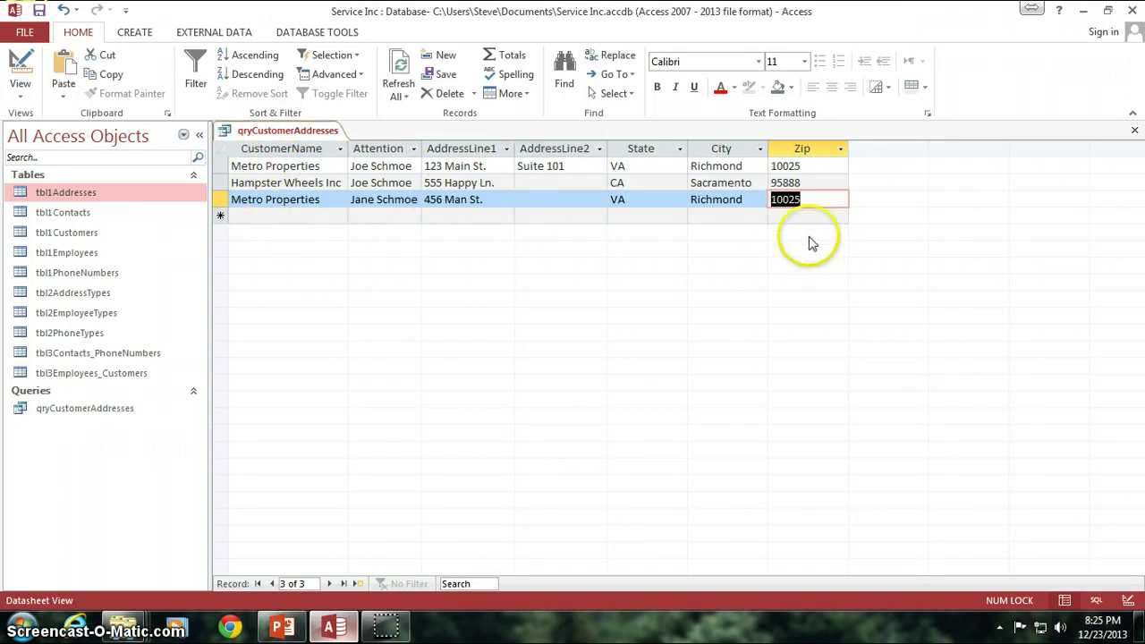
In Design view, enter 'Metro Properties' as the CustomerName criterion
click(22, 78)
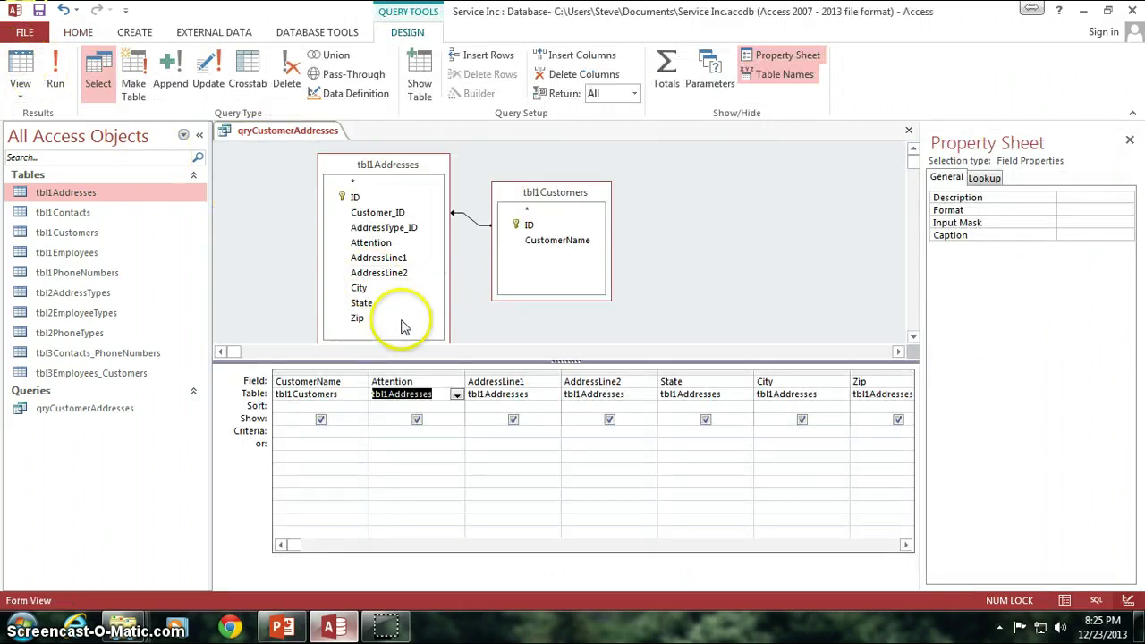
click(309, 380)
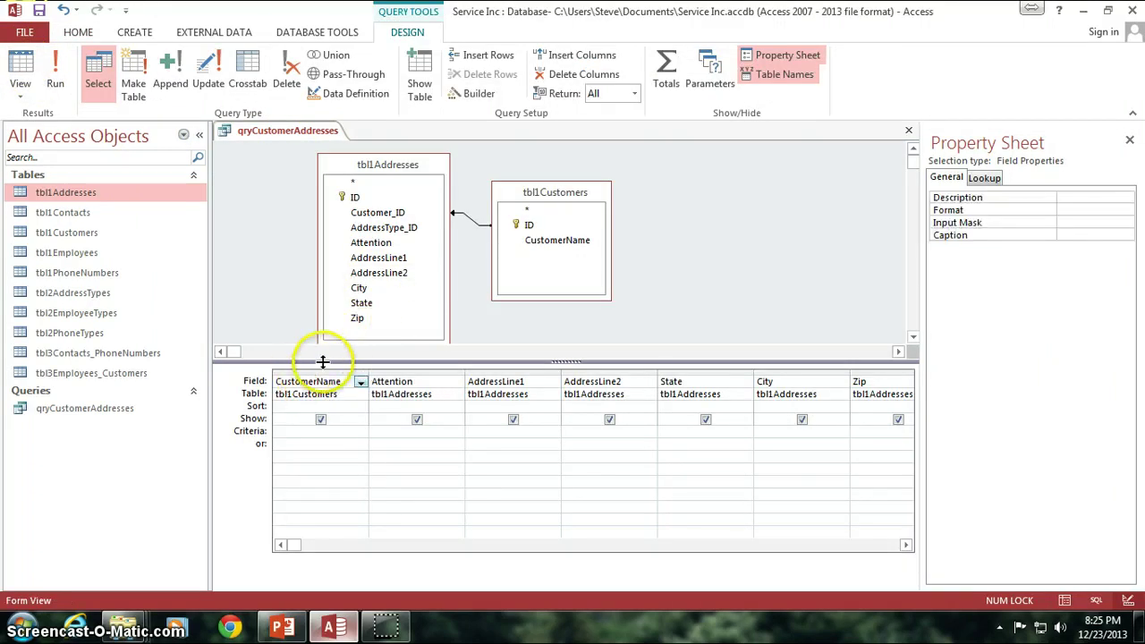
click(288, 431)
text(Metro Properties)
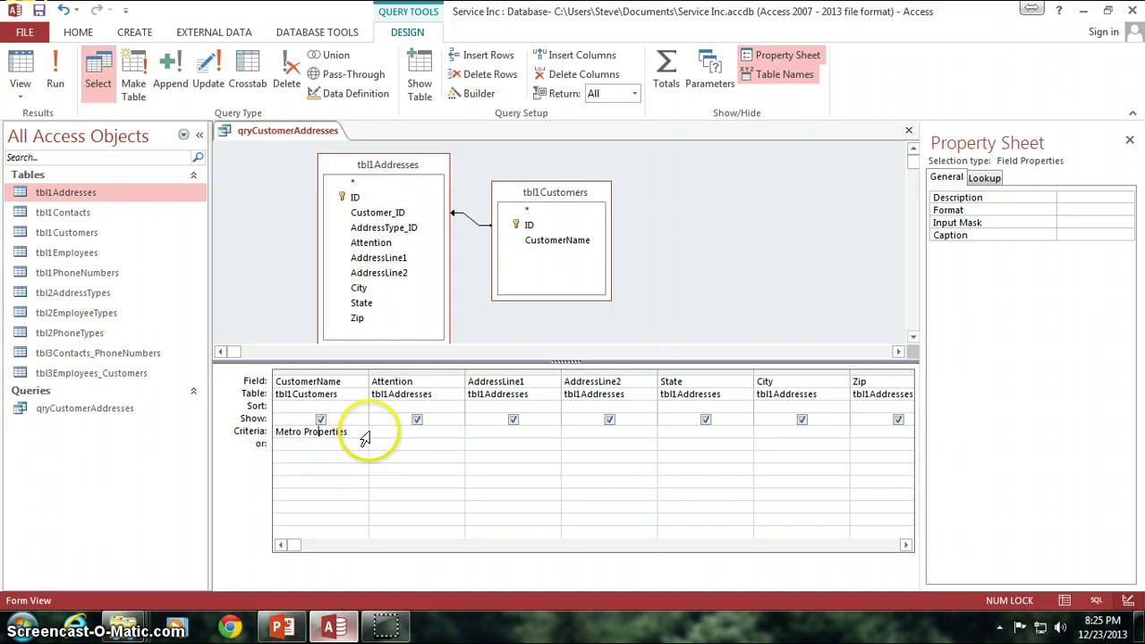
key(Return)
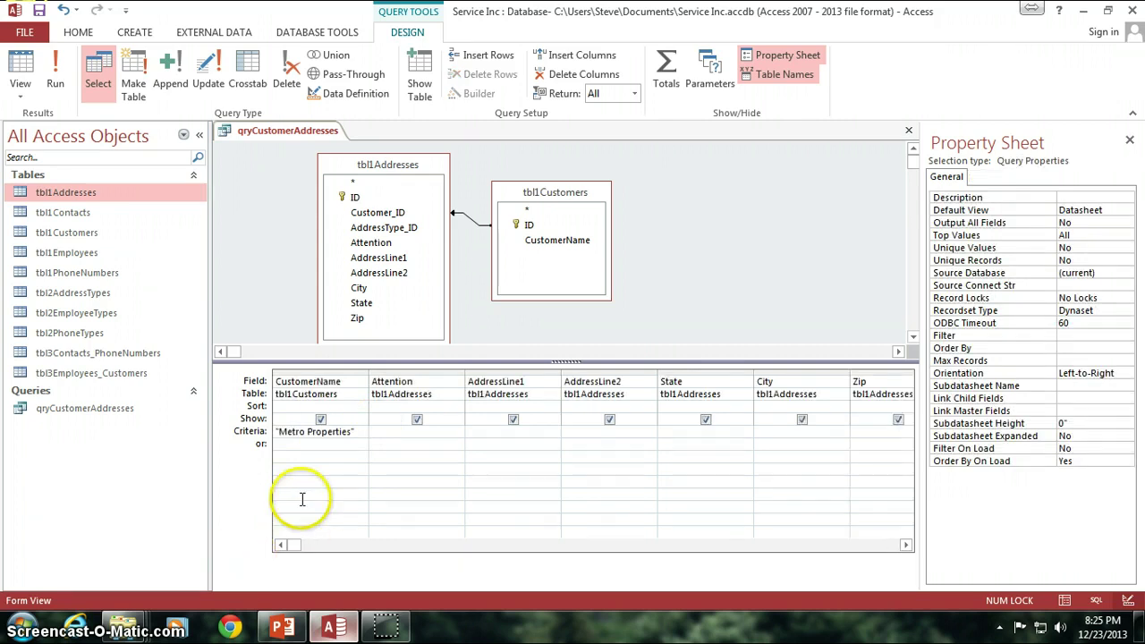
click(344, 432)
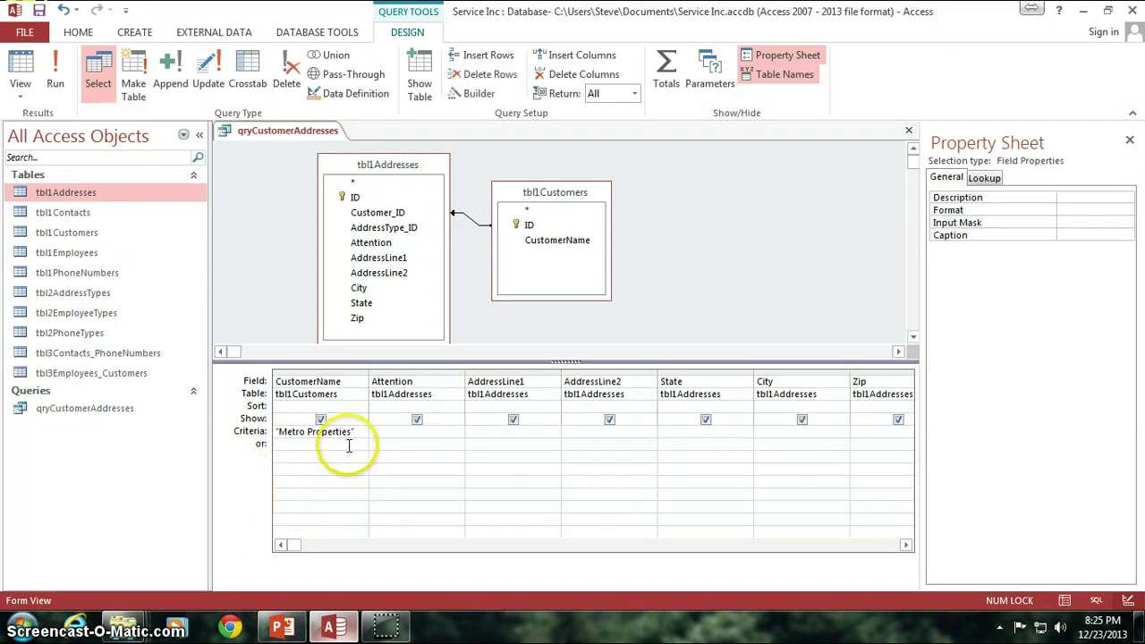
click(280, 432)
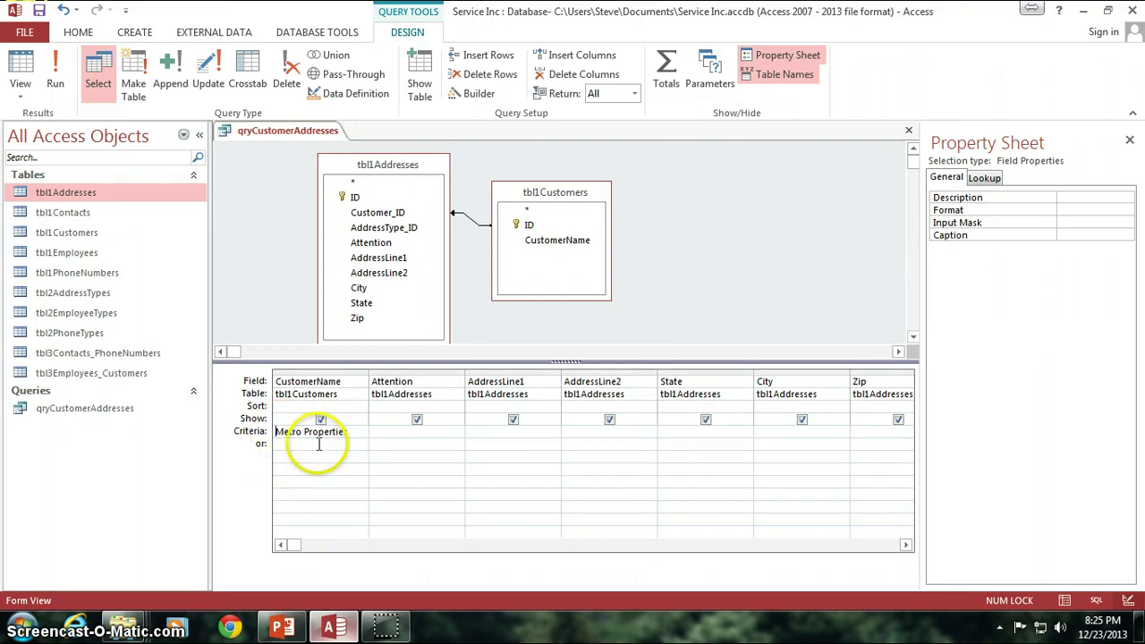
click(319, 445)
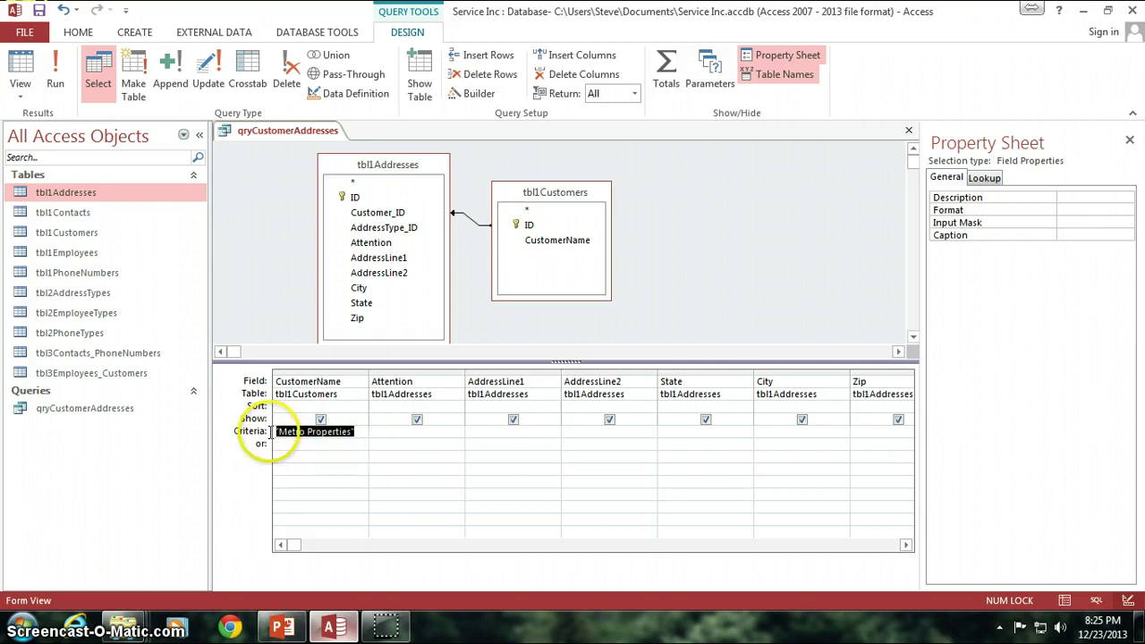
click(359, 433)
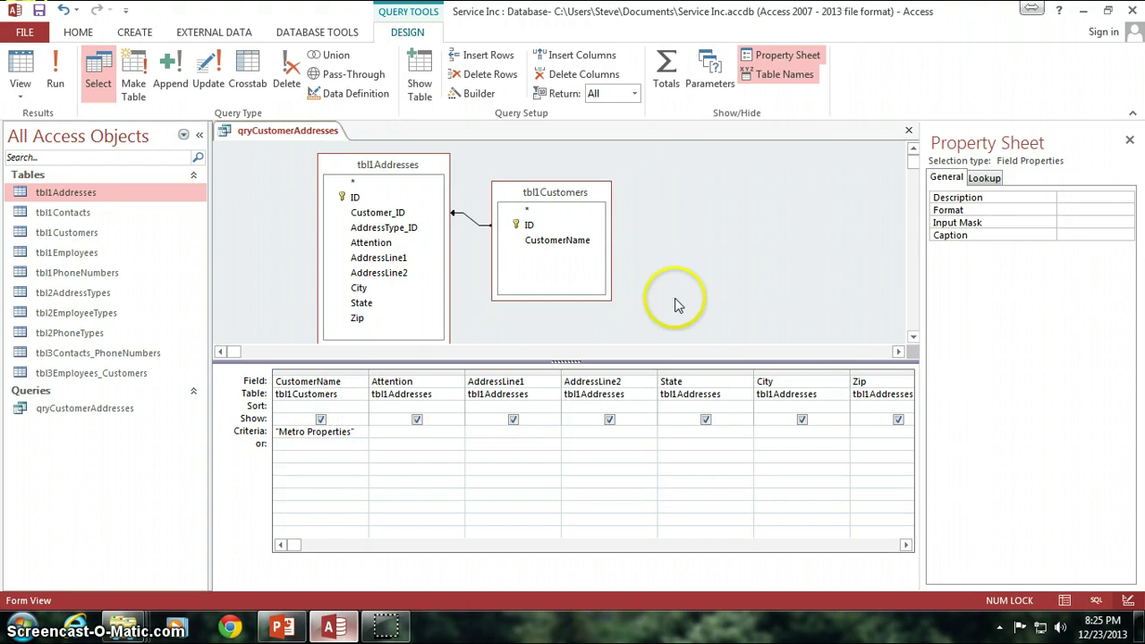
Run the query and check that only the two Metro Properties records appear
click(56, 76)
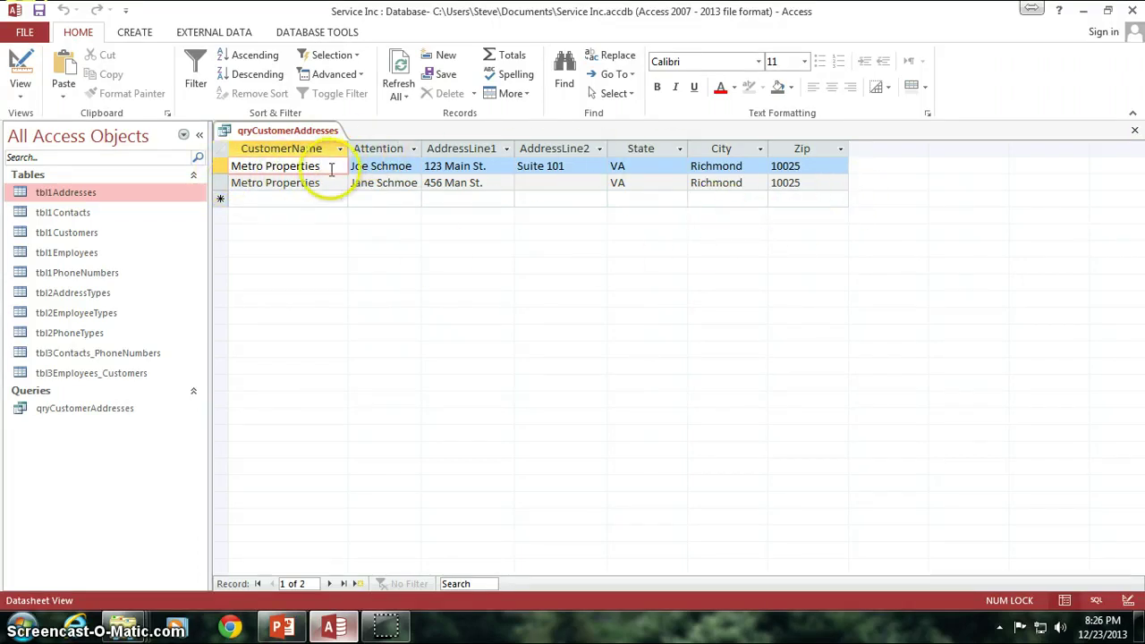
click(331, 168)
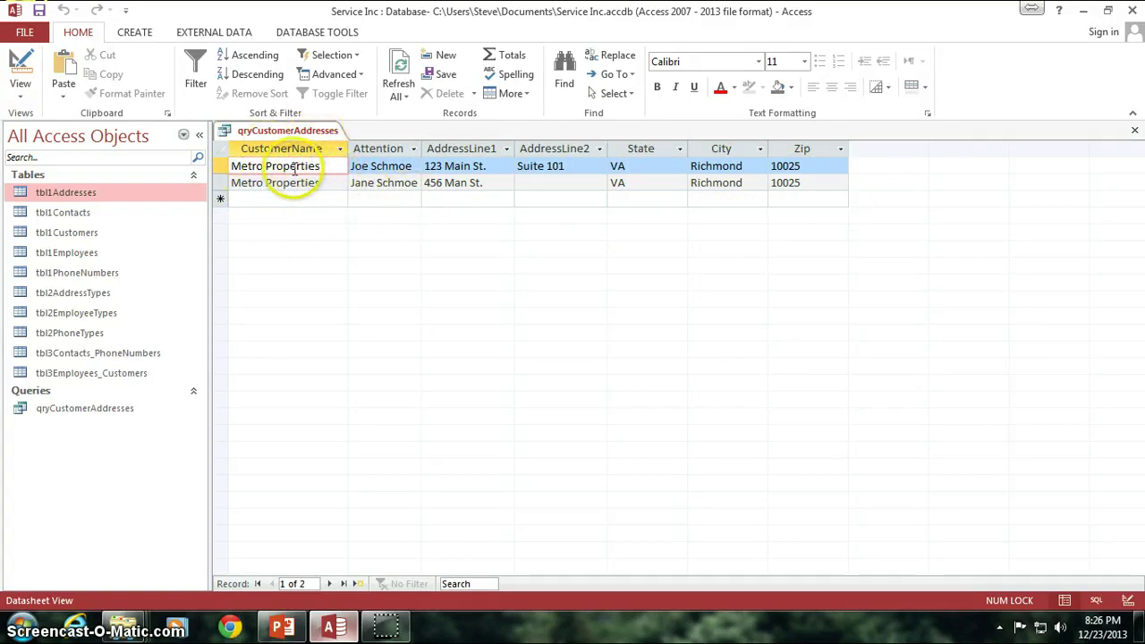
Return to Design view and move to the Attention column's Criteria cell, keeping 'Metro Properties'
click(22, 67)
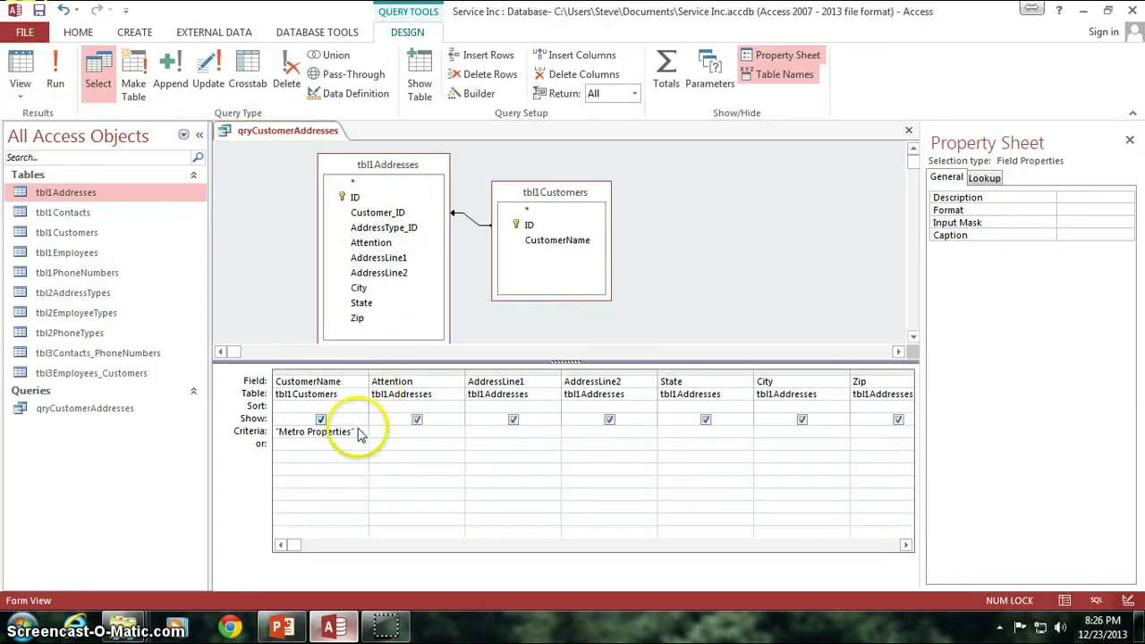
drag(358, 433, 257, 437)
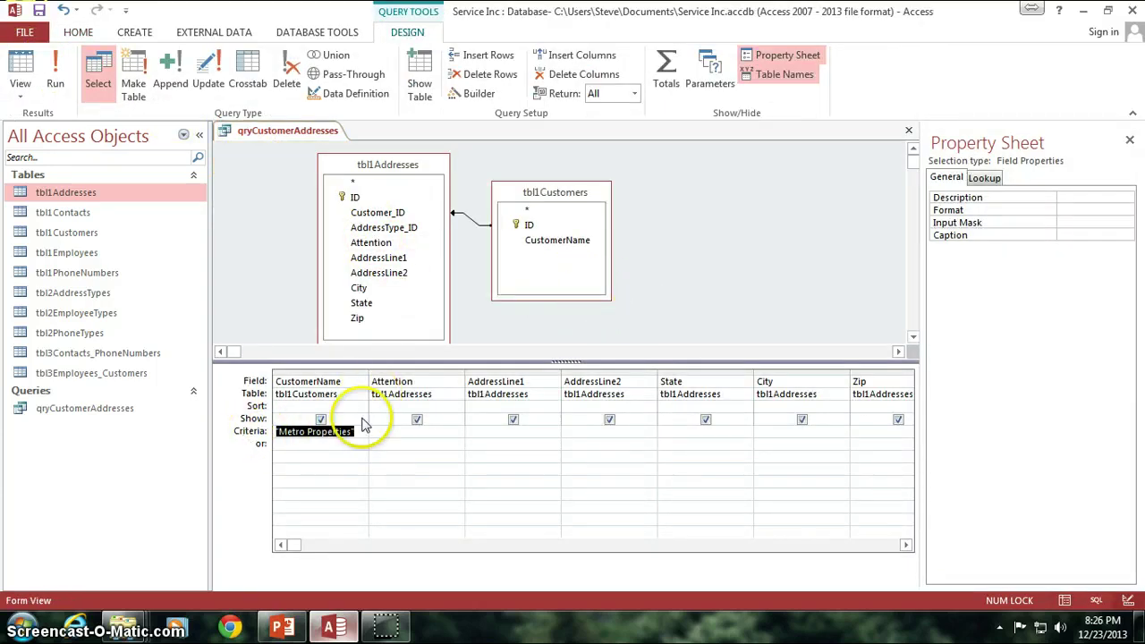
click(430, 433)
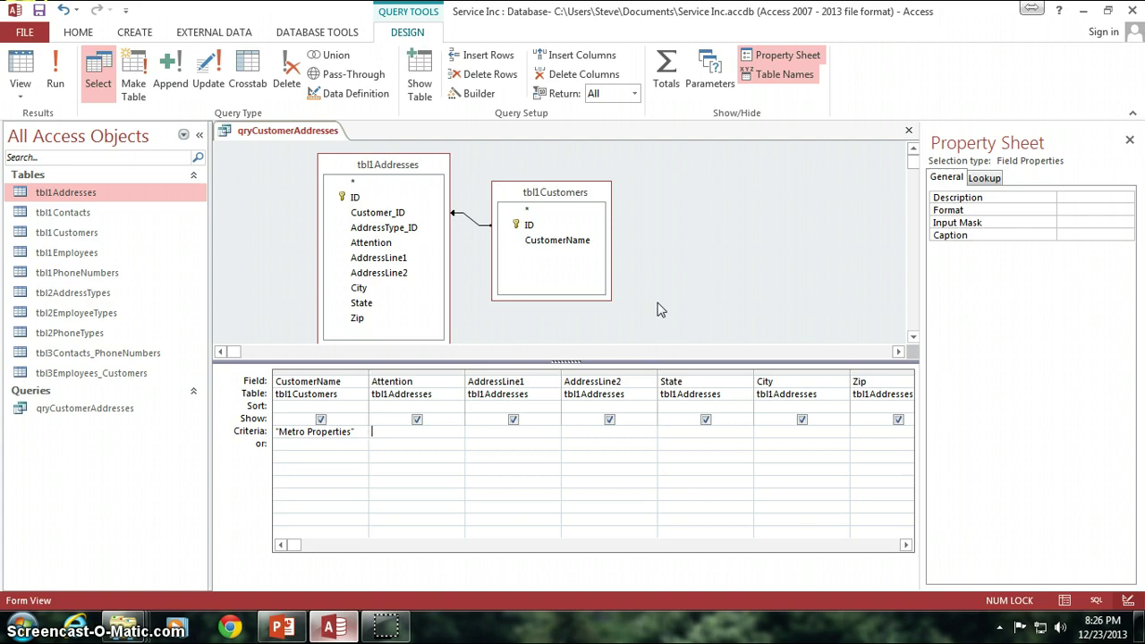
click(78, 197)
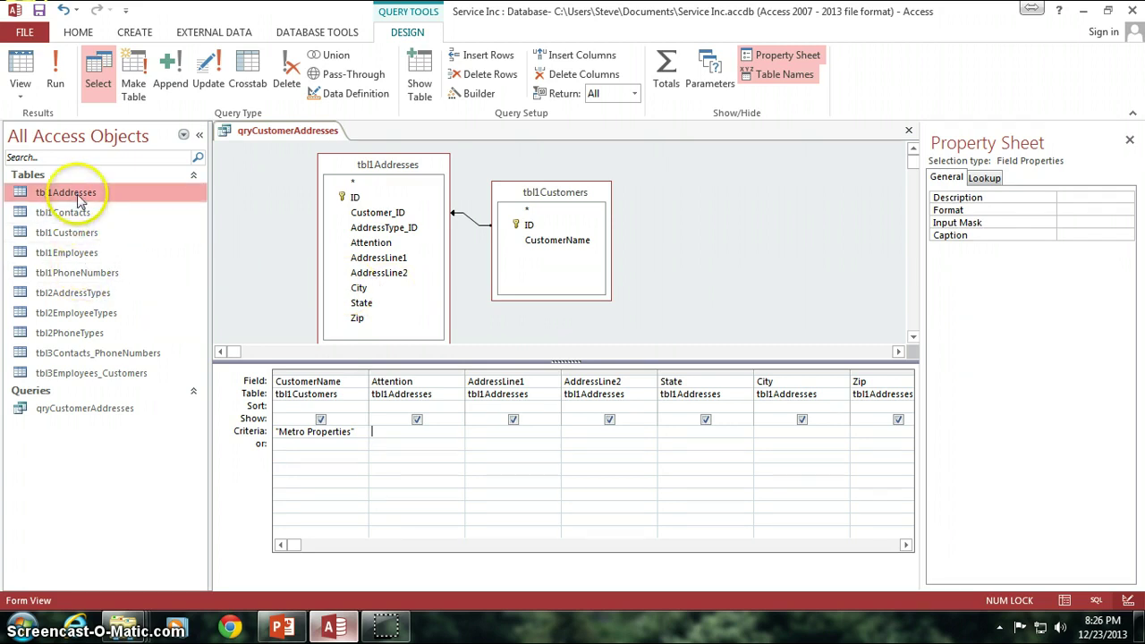
Open tbl1Addresses and compare the Attention contacts across its three records
double_click(78, 199)
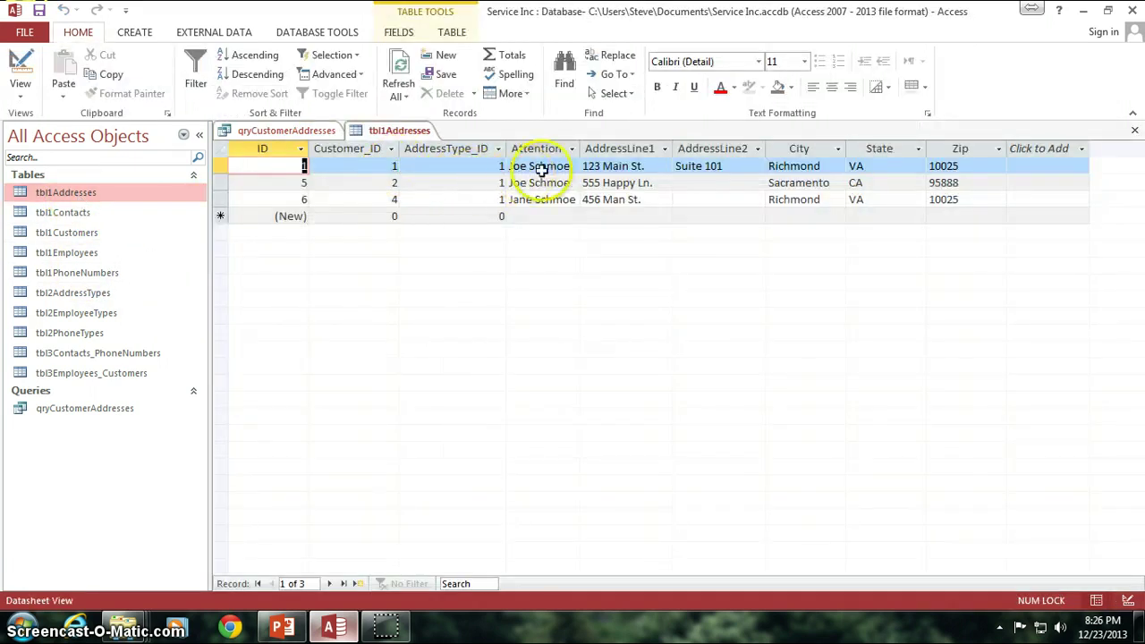
drag(574, 165, 508, 167)
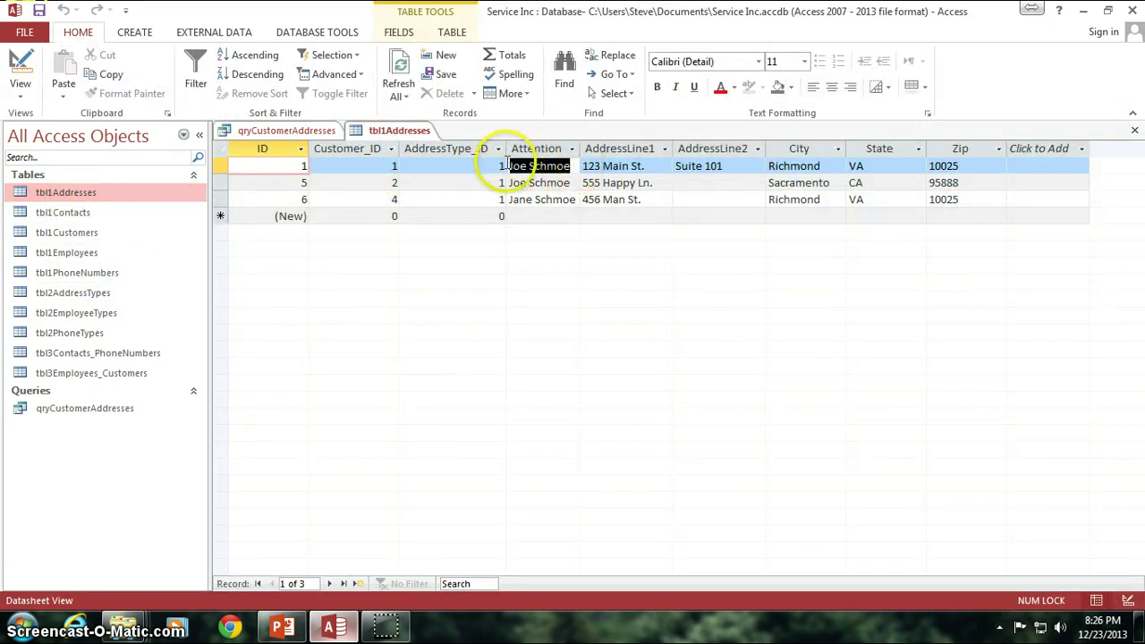
drag(574, 183, 512, 183)
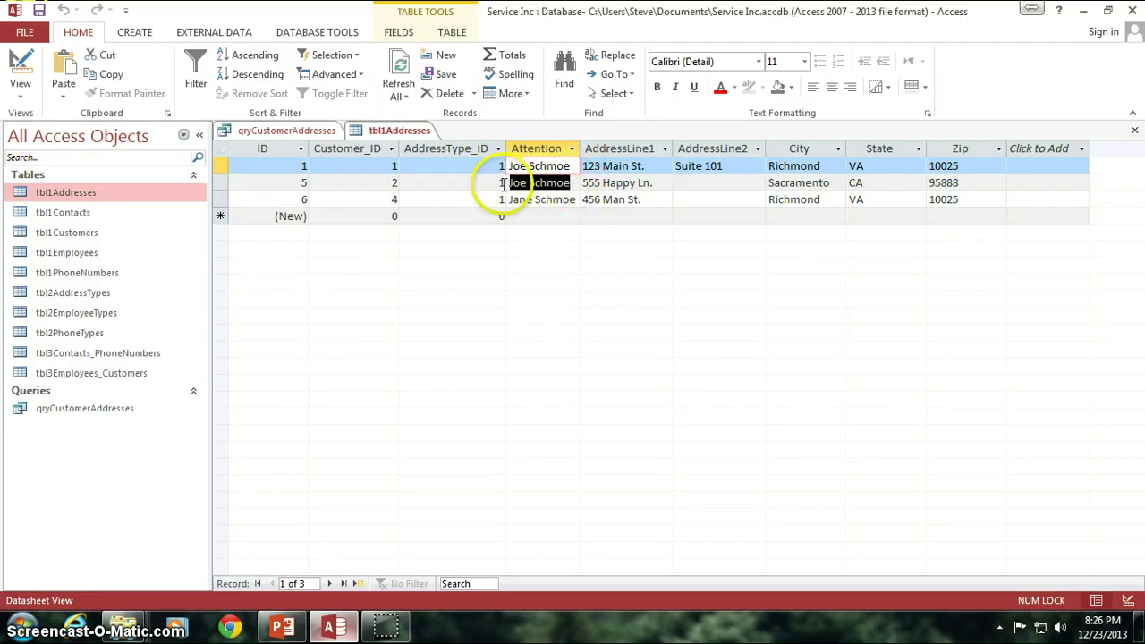
drag(574, 166, 508, 166)
key(Down)
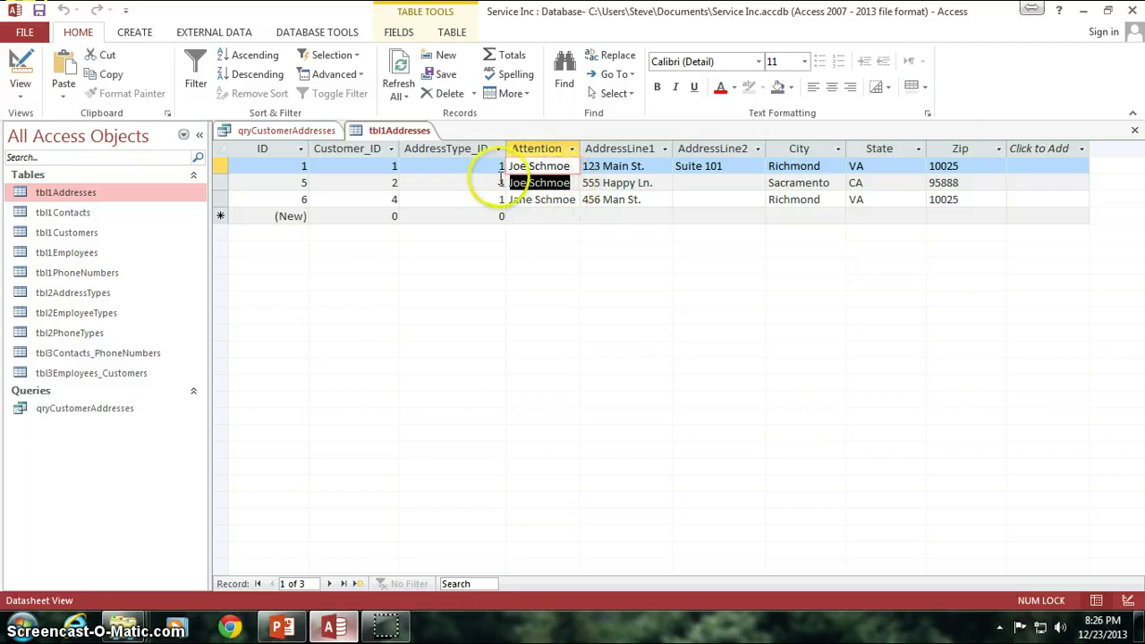
key(Up)
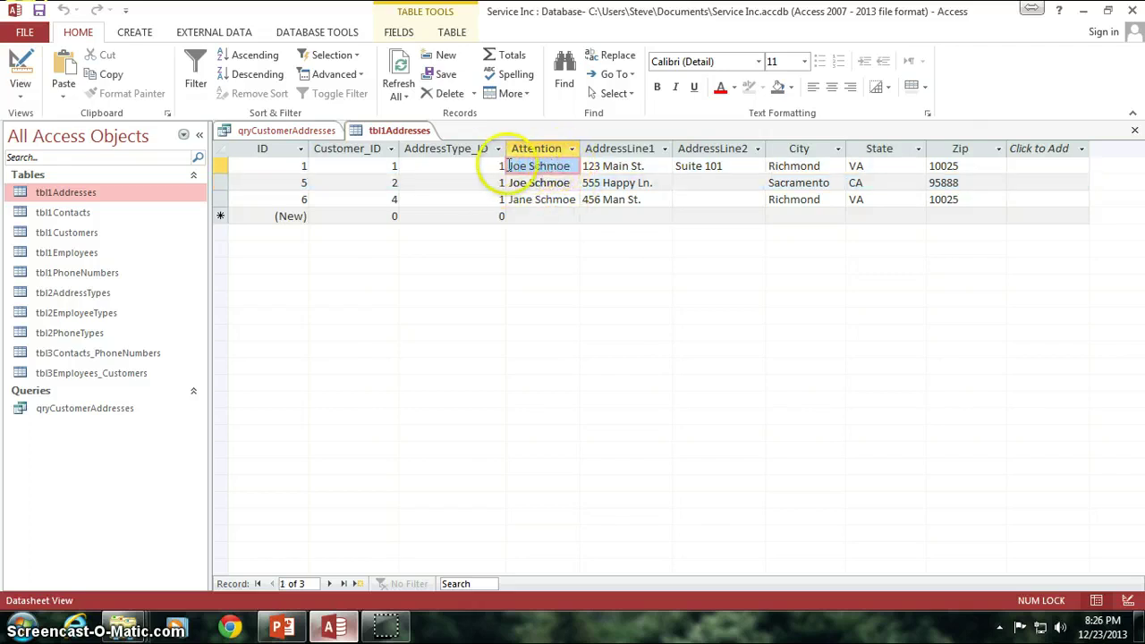
Add a contact-name Attention criterion on the Criteria row so only Metro Properties at 123 Main St., Richmond remains
click(288, 137)
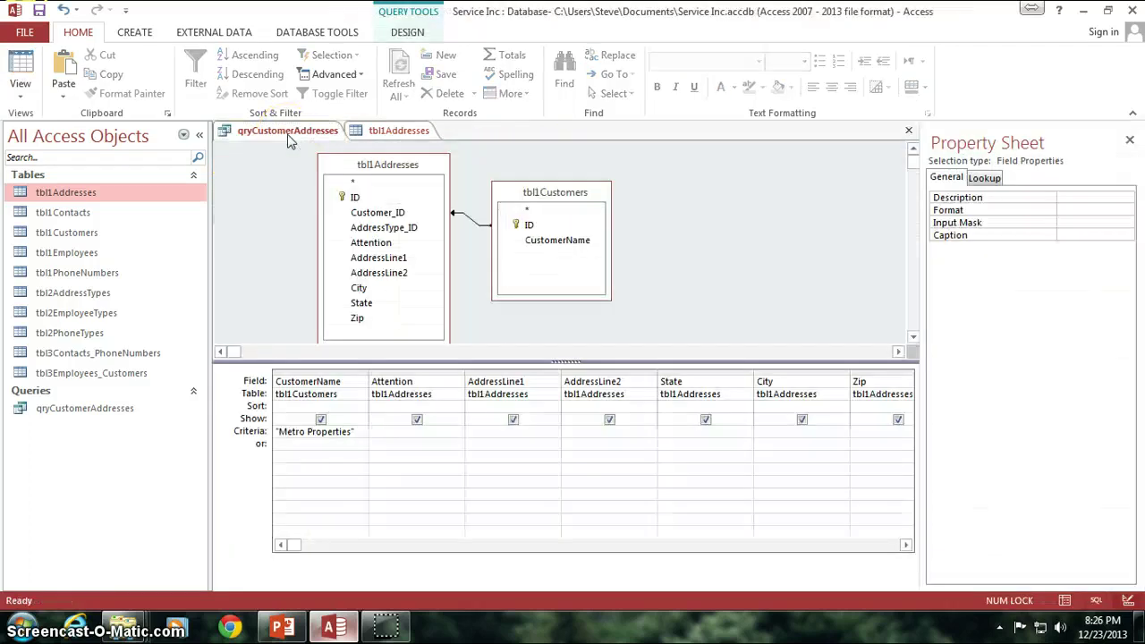
click(405, 434)
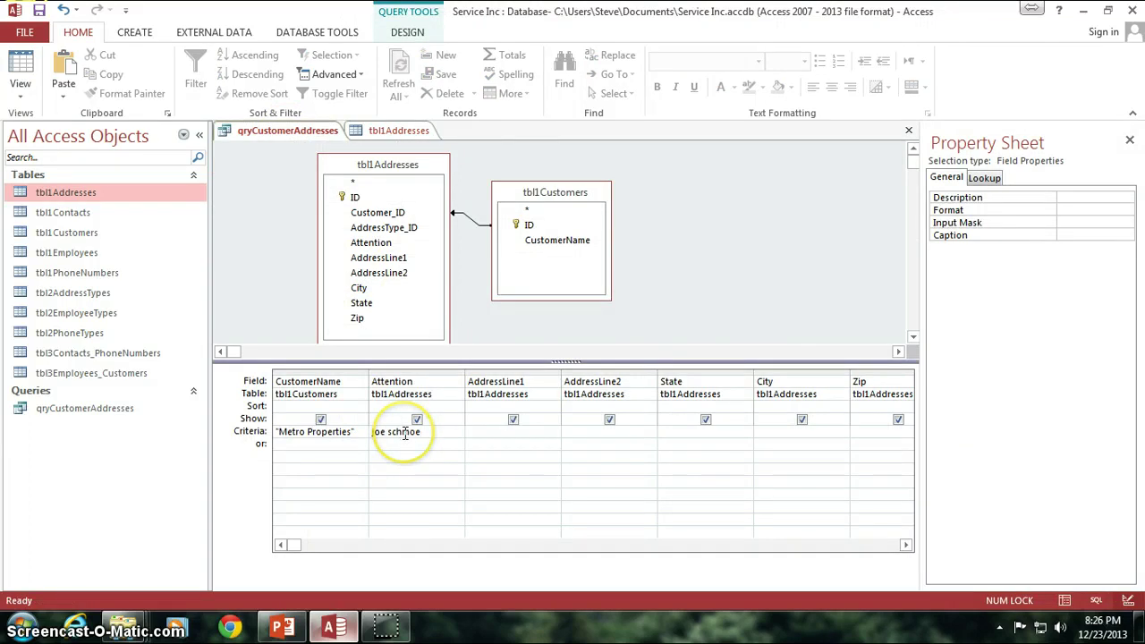
key(Down)
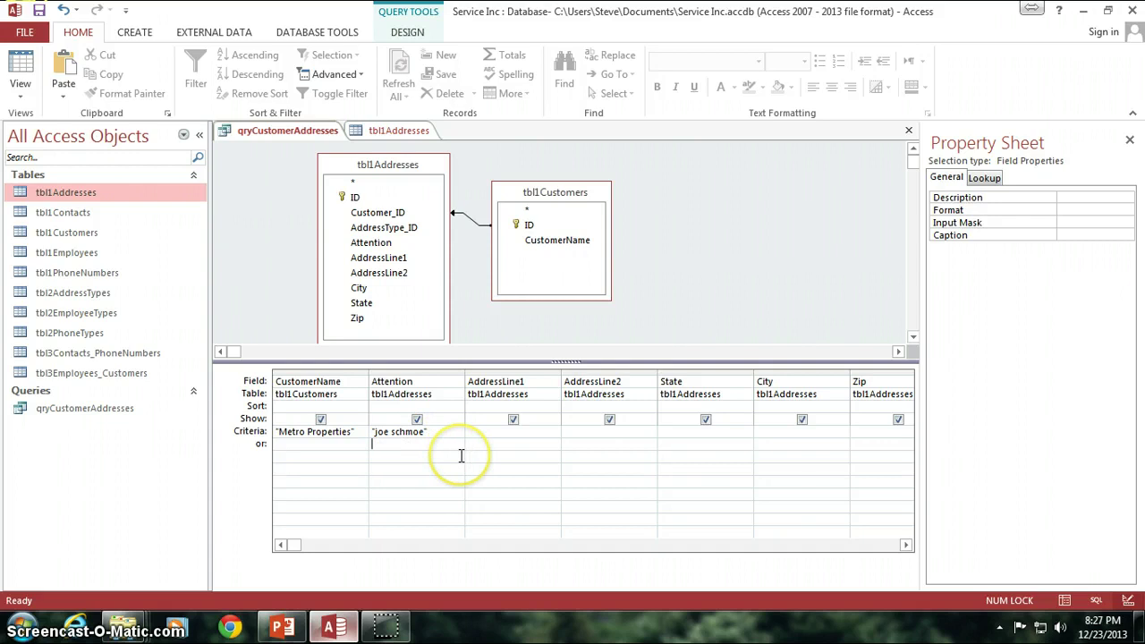
click(19, 64)
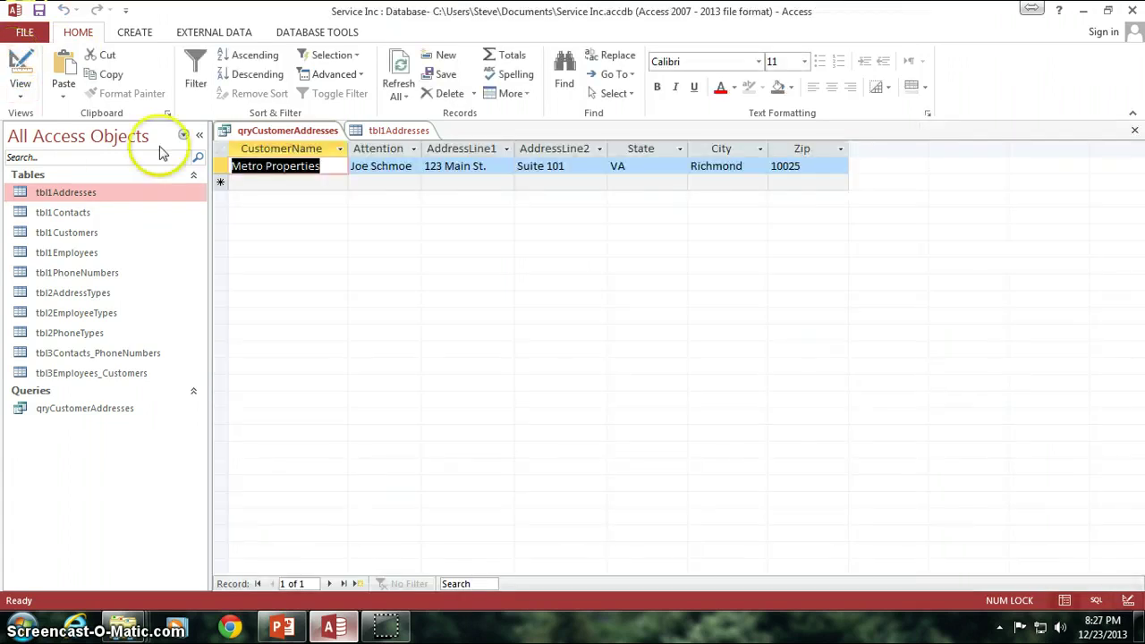
drag(322, 167, 218, 167)
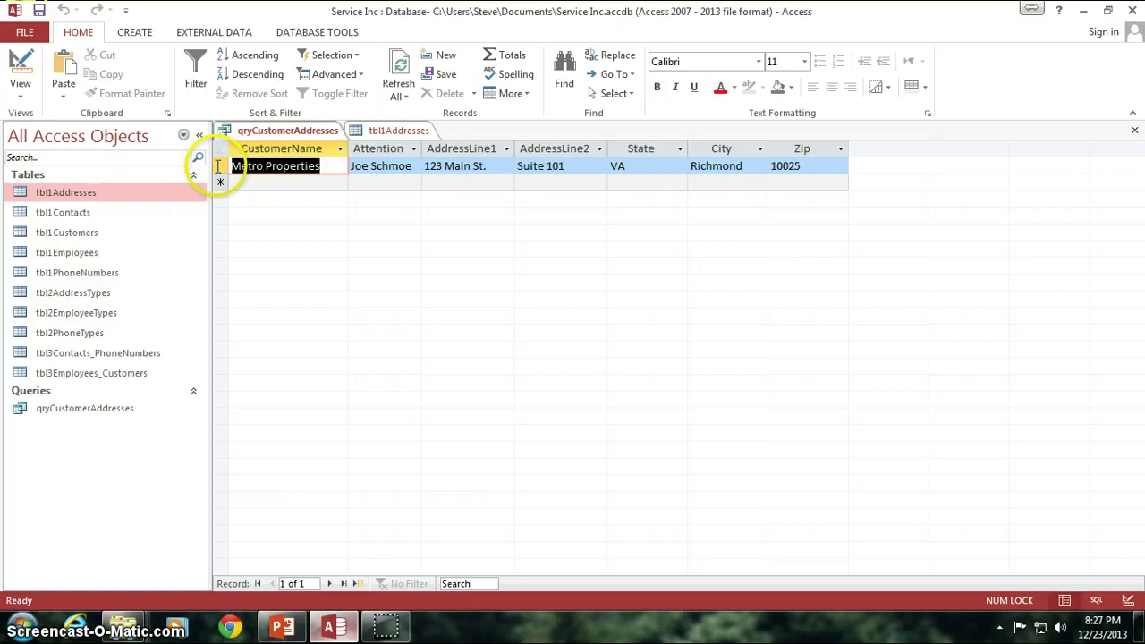
drag(415, 167, 325, 166)
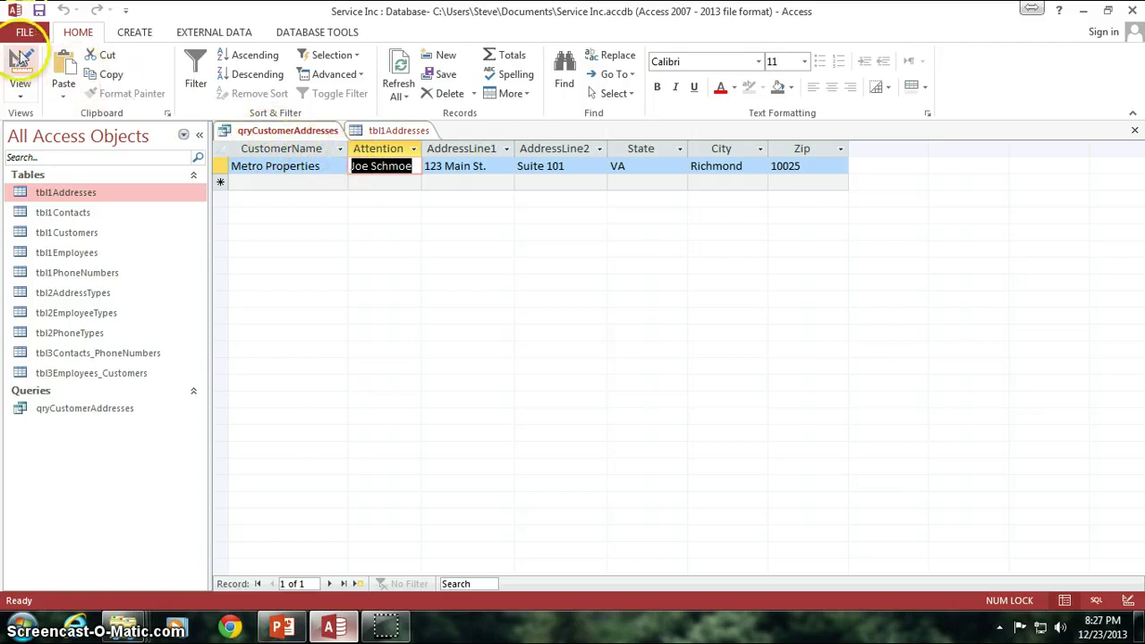
Back in Design view, delete the contact-name criterion from the Attention Criteria row
click(20, 61)
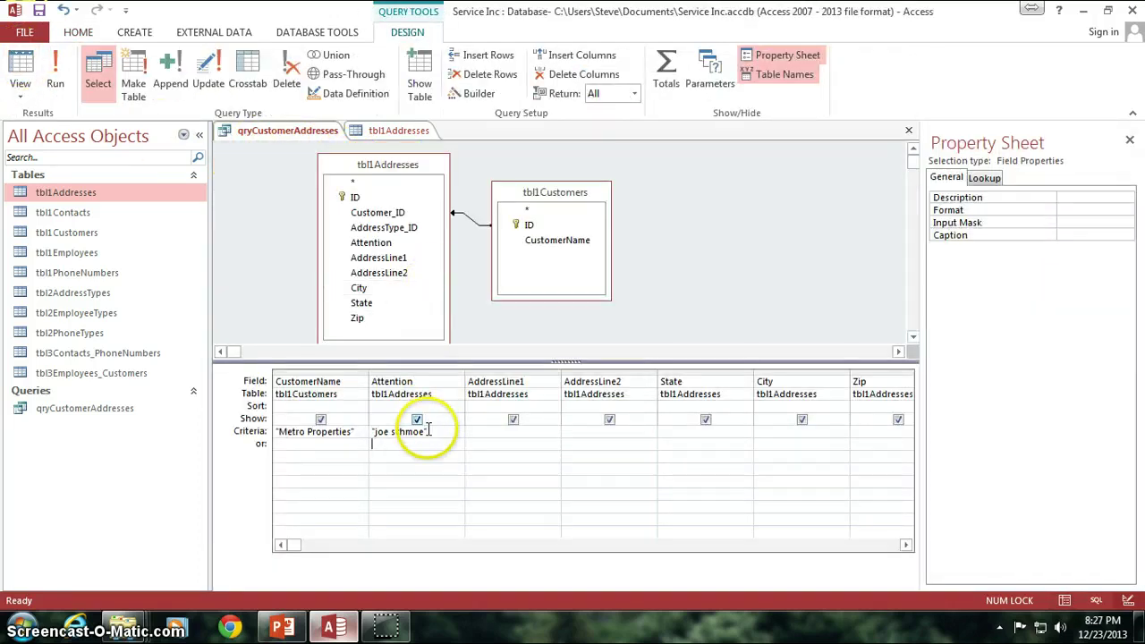
drag(428, 430, 372, 412)
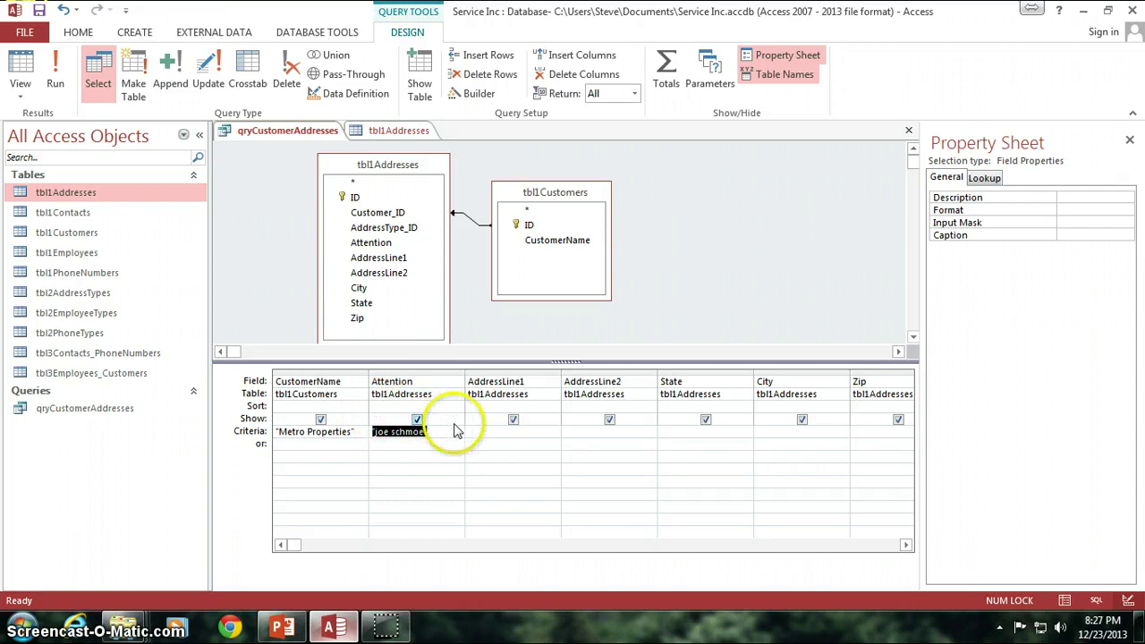
click(346, 433)
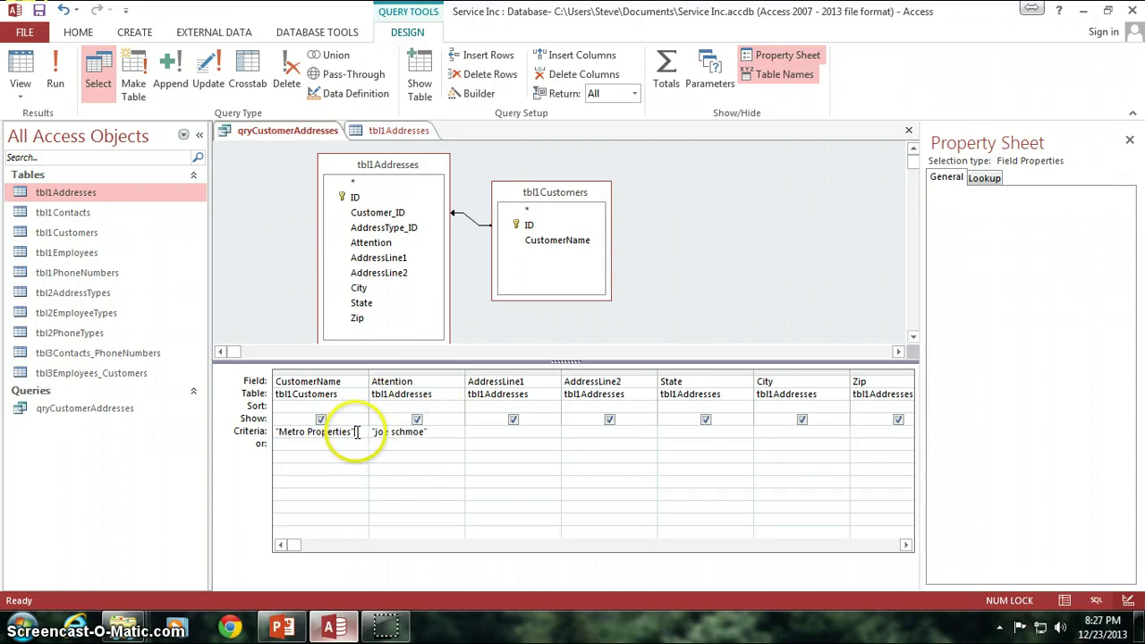
drag(426, 432, 301, 450)
key(Delete)
Enter a contact name in the Attention or-row cell
click(410, 441)
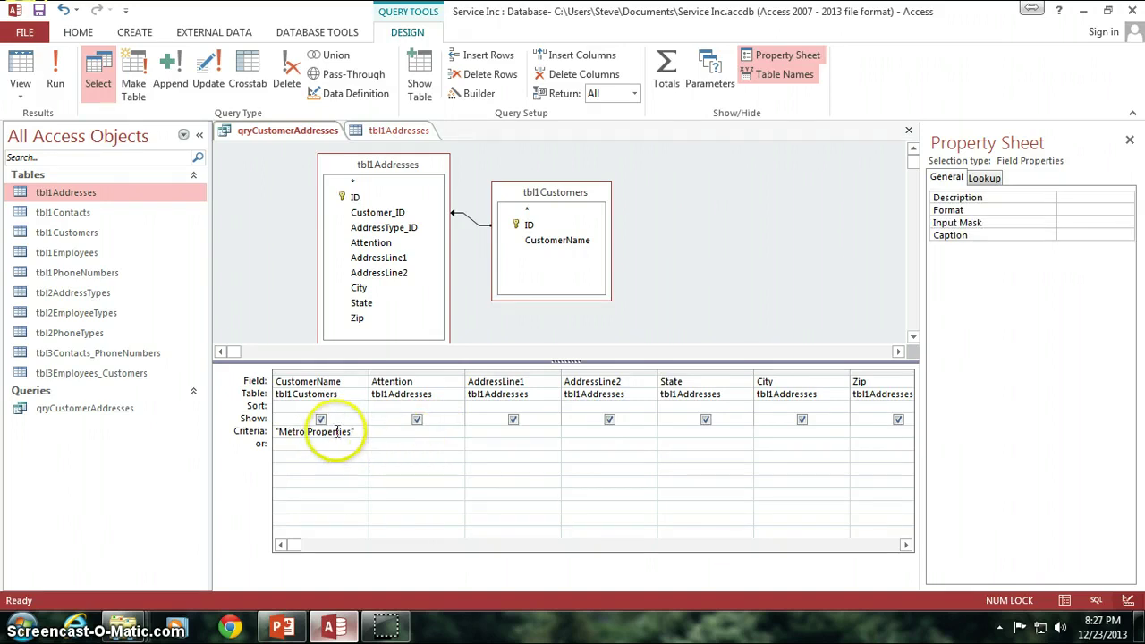
drag(354, 433, 267, 431)
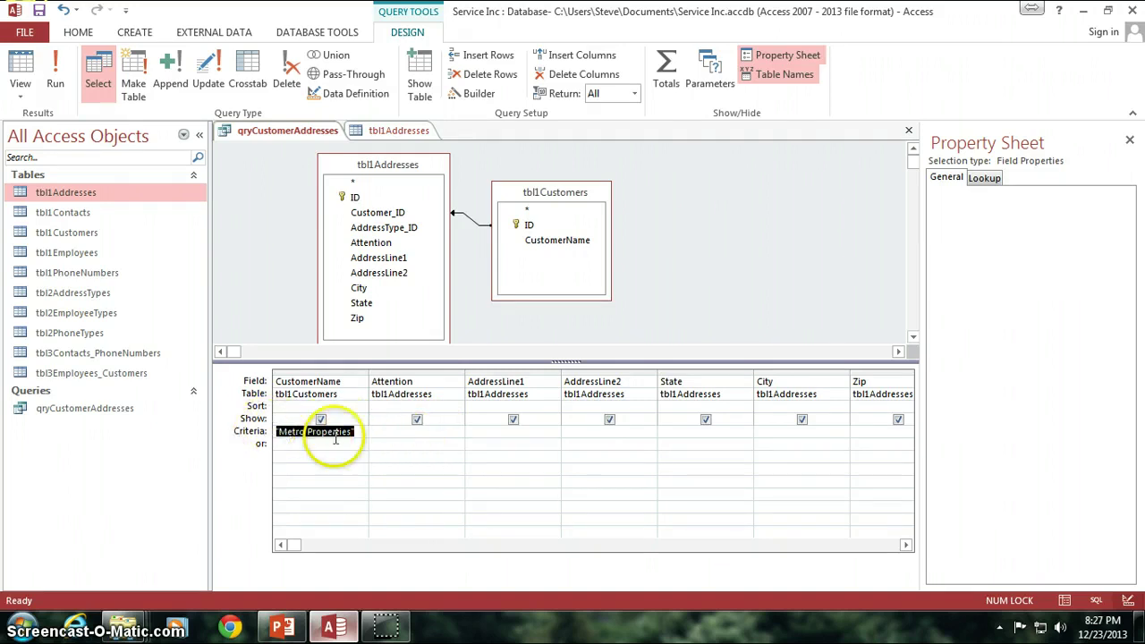
click(392, 442)
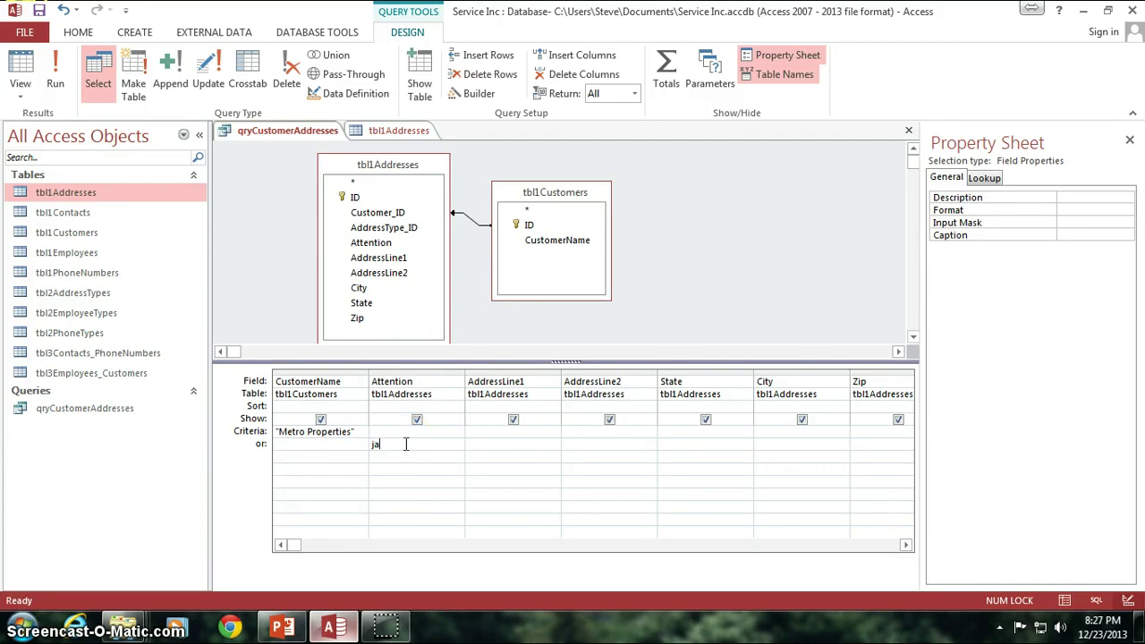
text(jane s)
text(c)
click(416, 466)
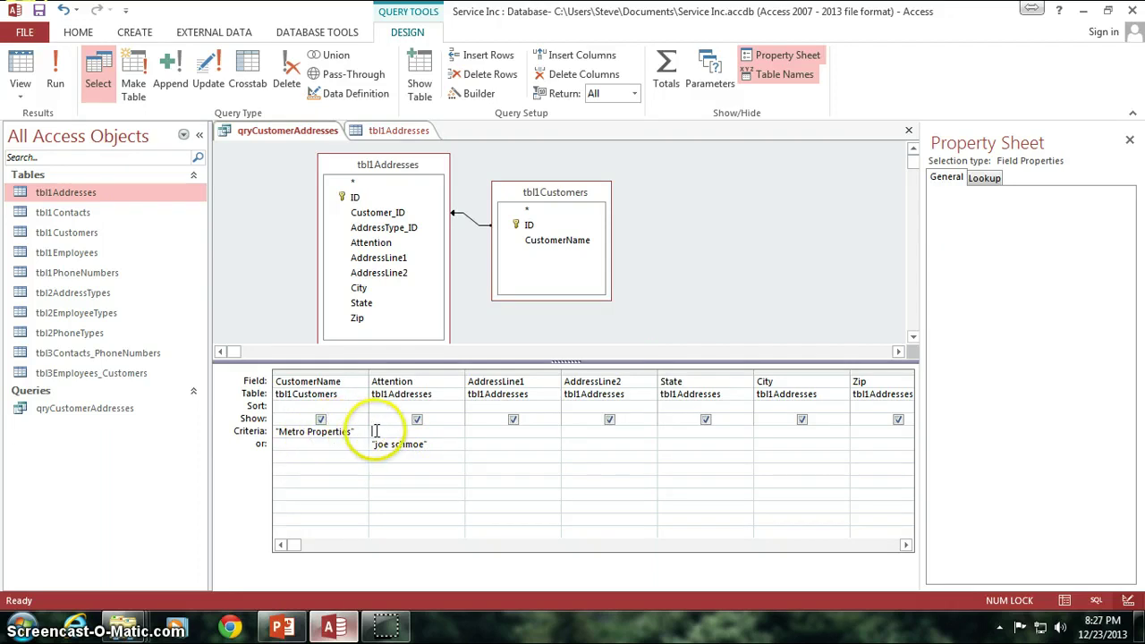
Compare the Metro Properties criterion with the or-row contact criterion, then run the query
click(358, 433)
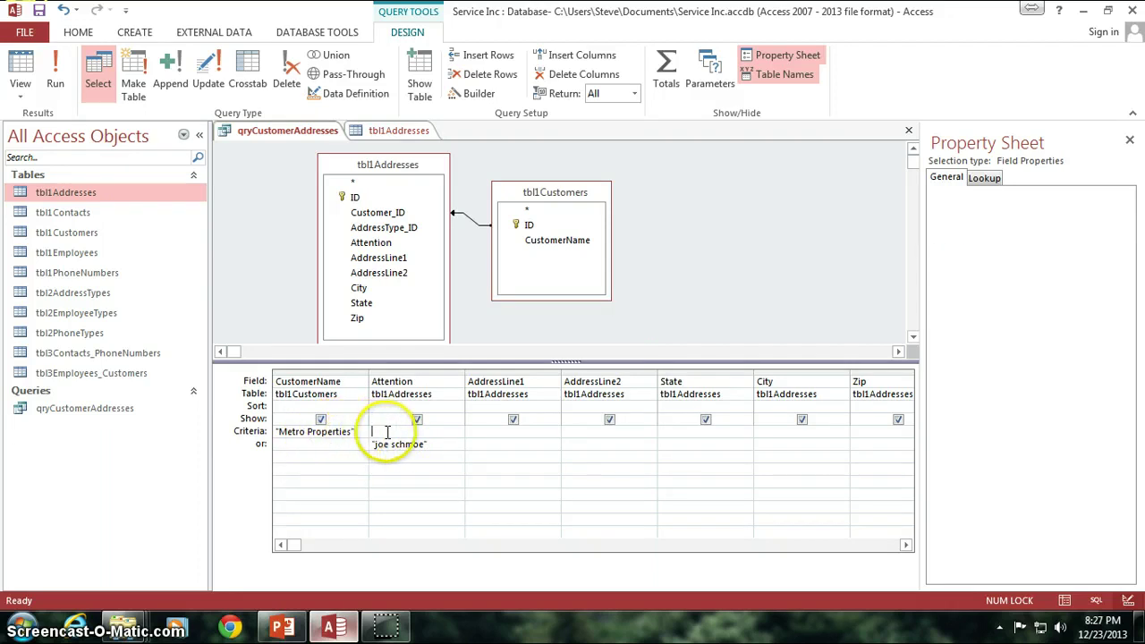
drag(356, 430, 276, 432)
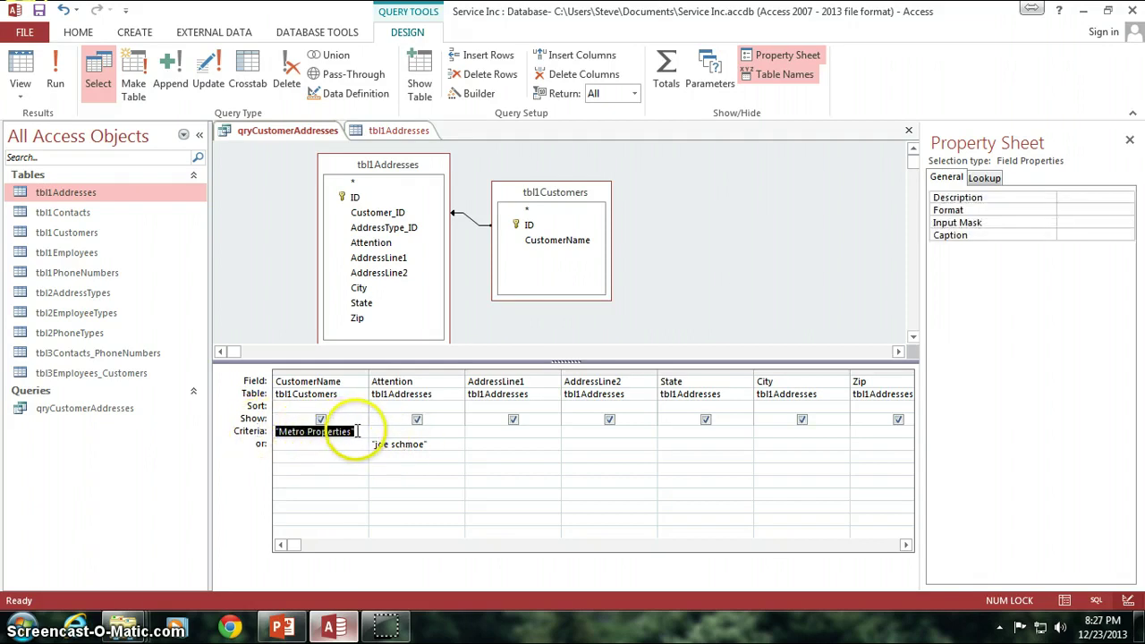
drag(358, 432, 268, 434)
click(397, 434)
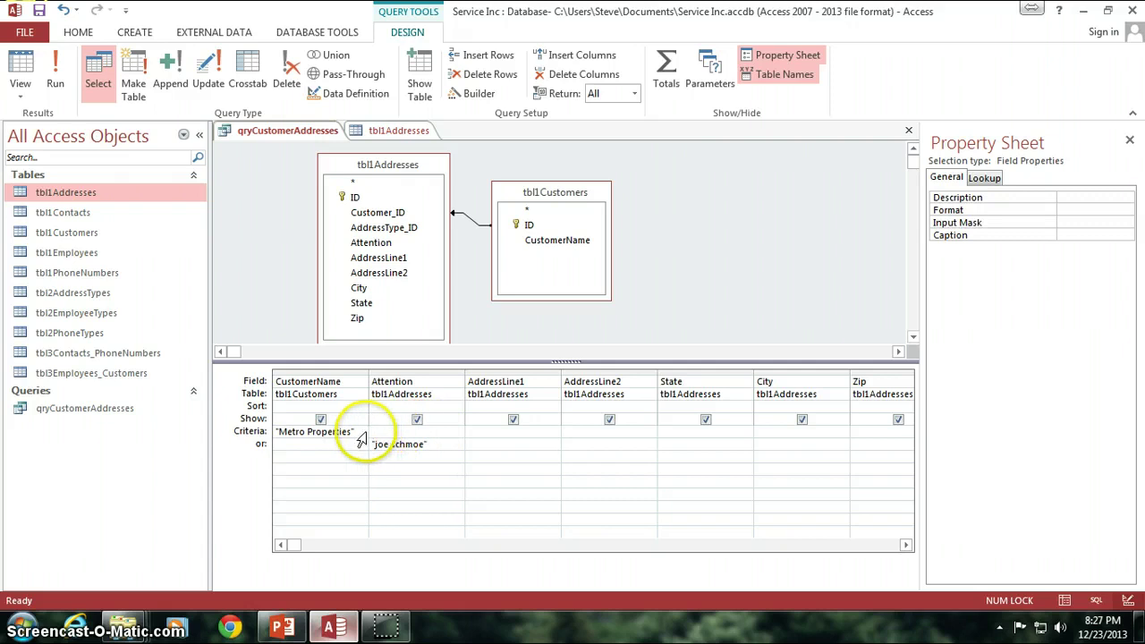
click(358, 433)
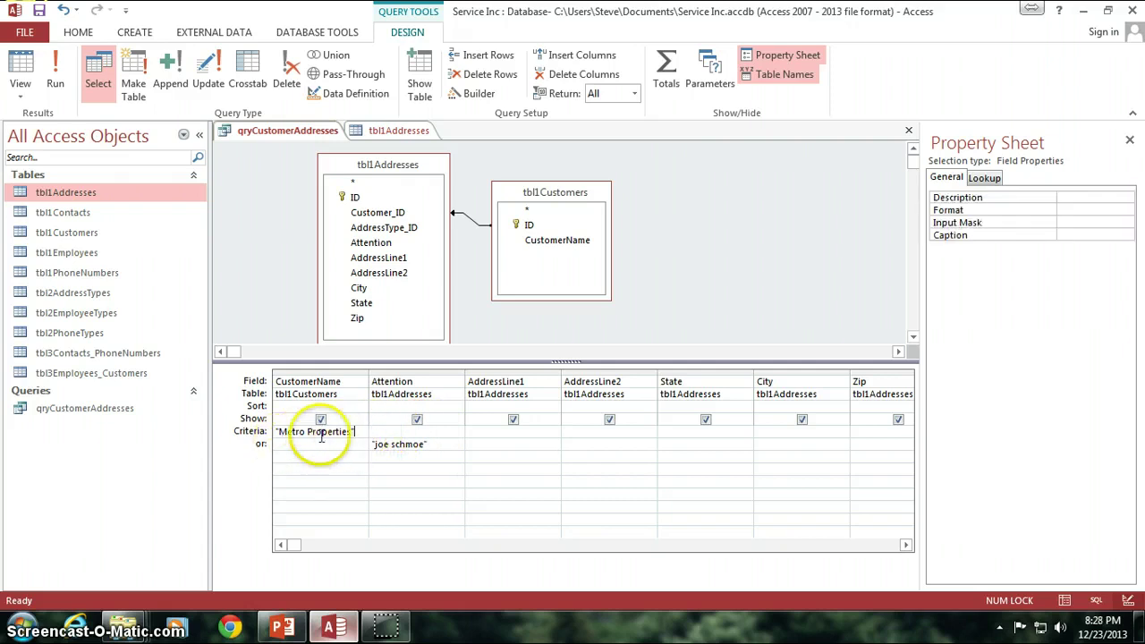
drag(304, 432, 258, 430)
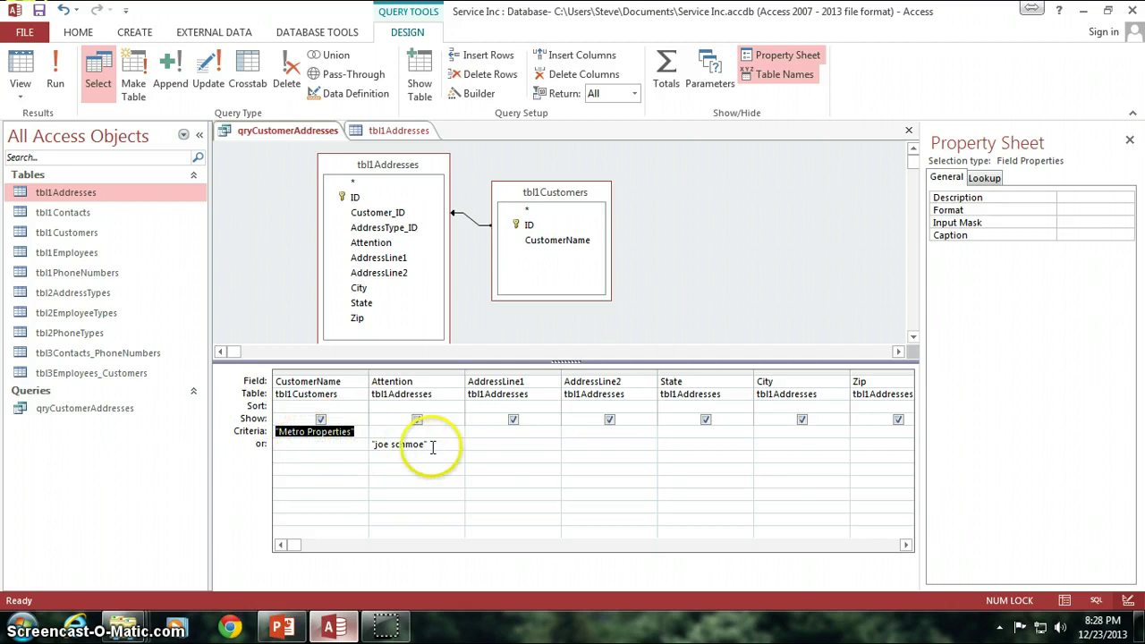
drag(442, 444, 375, 450)
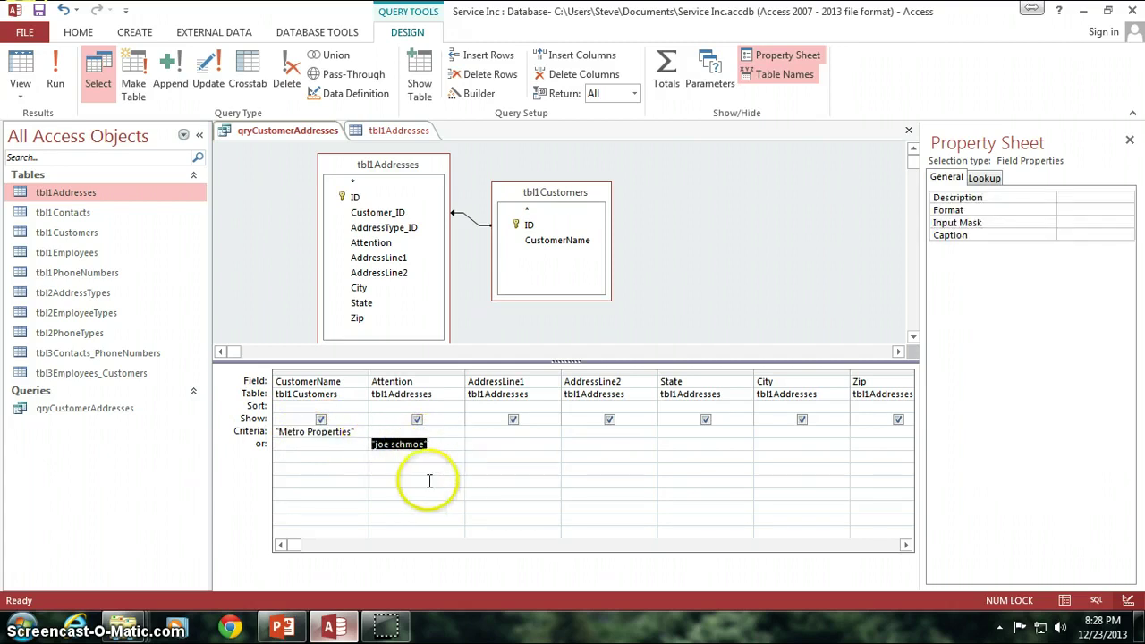
click(21, 64)
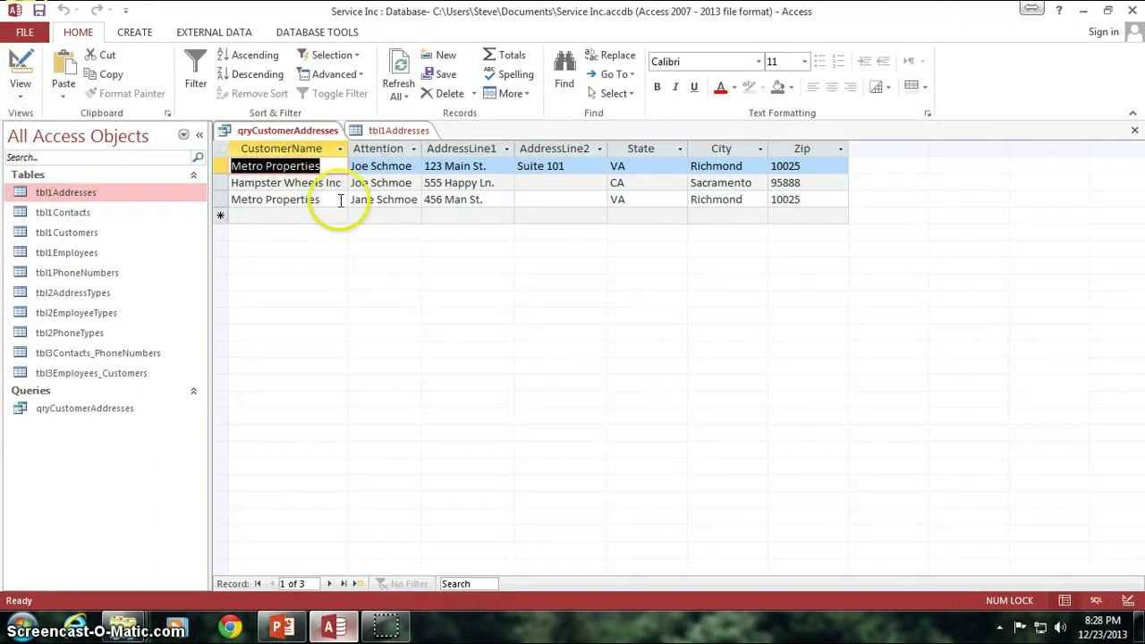
Compare the three results: Metro Properties twice in Richmond, VA, and Hampster Wheels Inc in Sacramento
key(F2)
click(229, 200)
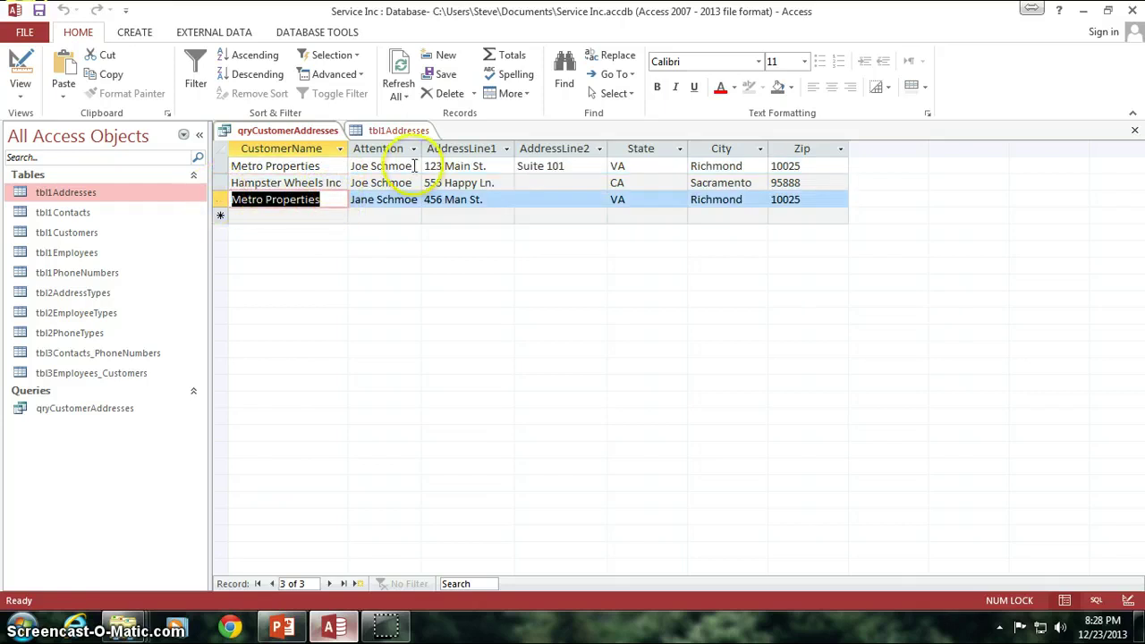
drag(414, 165, 224, 199)
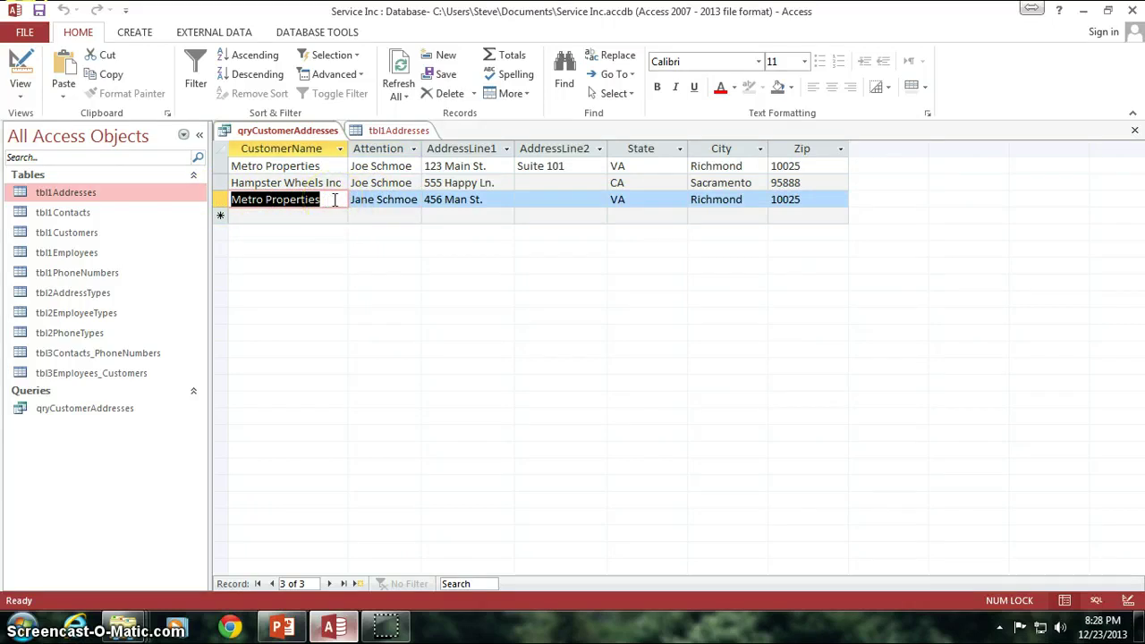
click(416, 182)
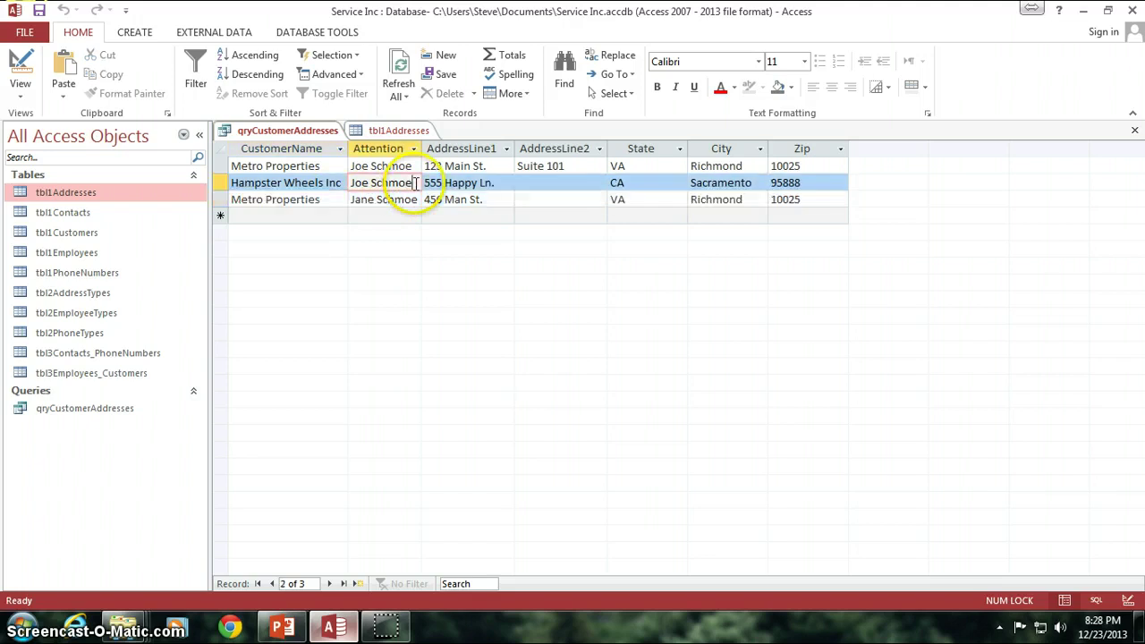
drag(414, 183, 340, 188)
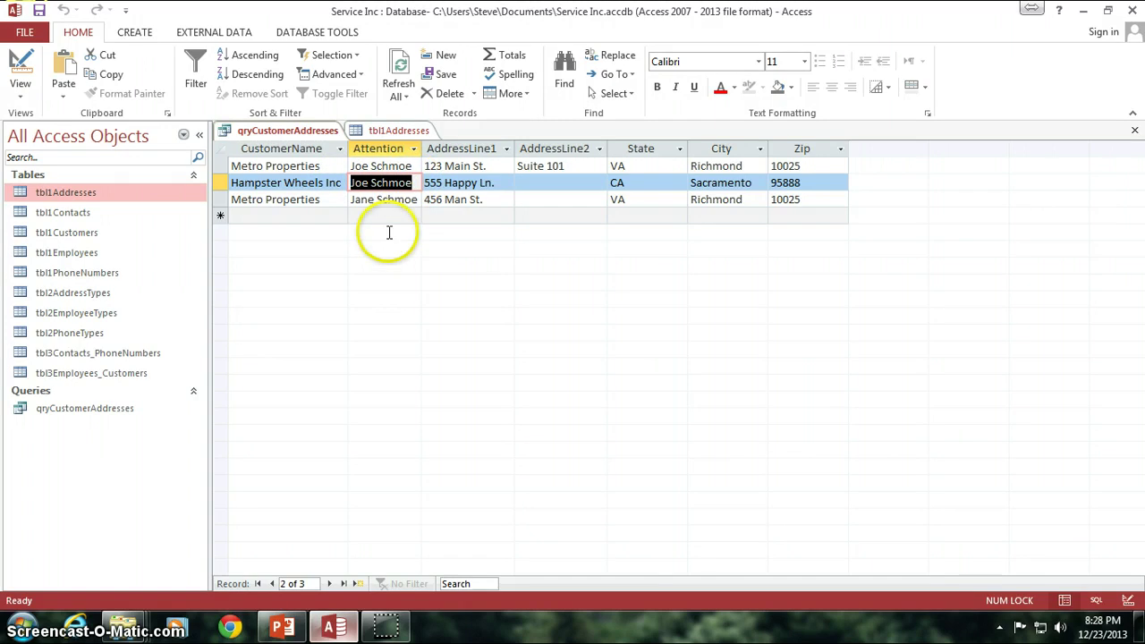
click(308, 199)
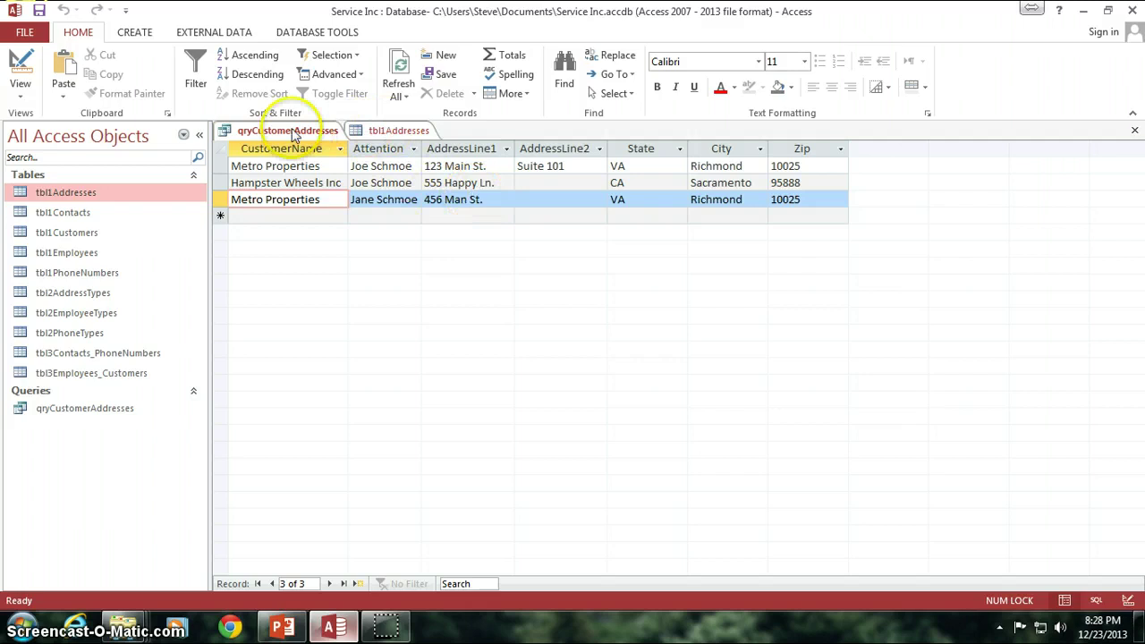
Cut the contact criterion from the or row and paste it on the Attention Criteria row, then run the query
click(18, 58)
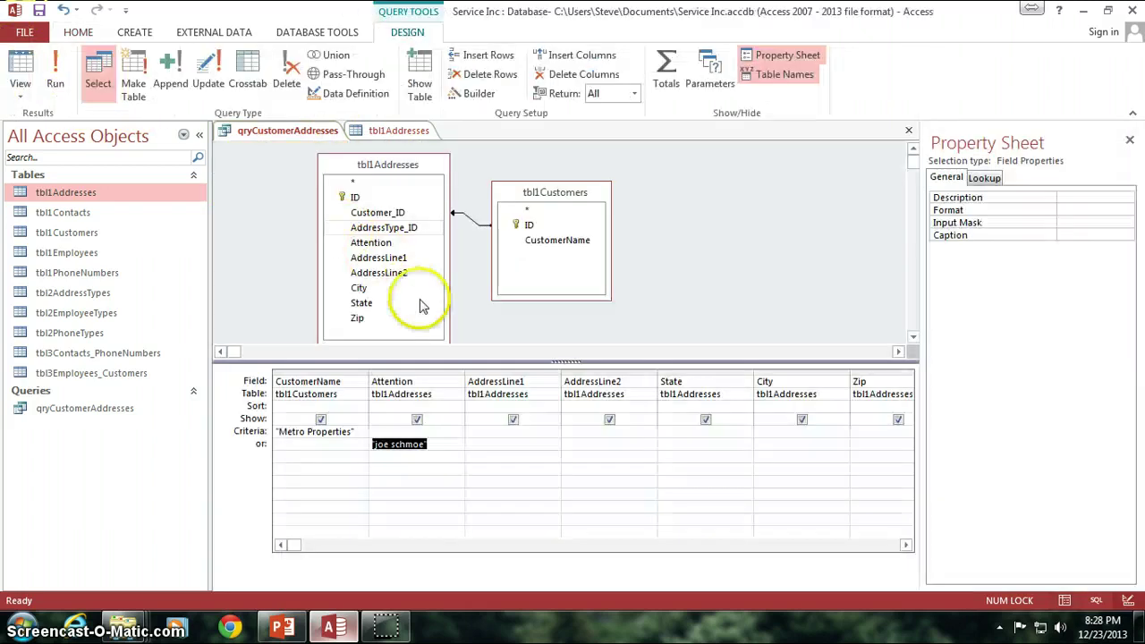
drag(452, 444, 336, 444)
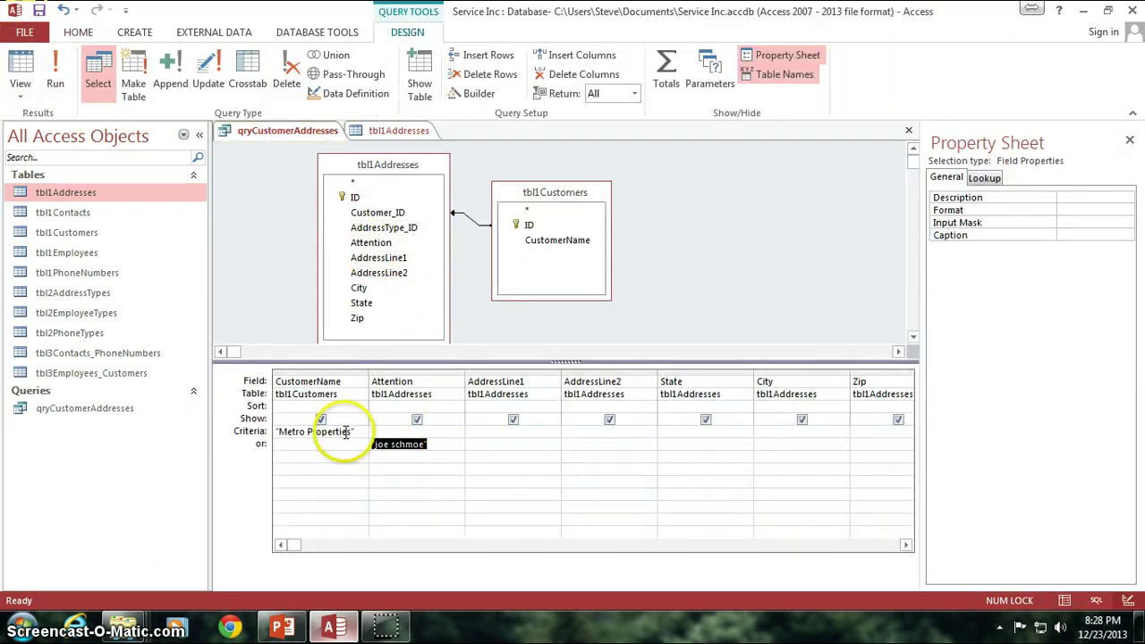
right_click(406, 445)
click(441, 496)
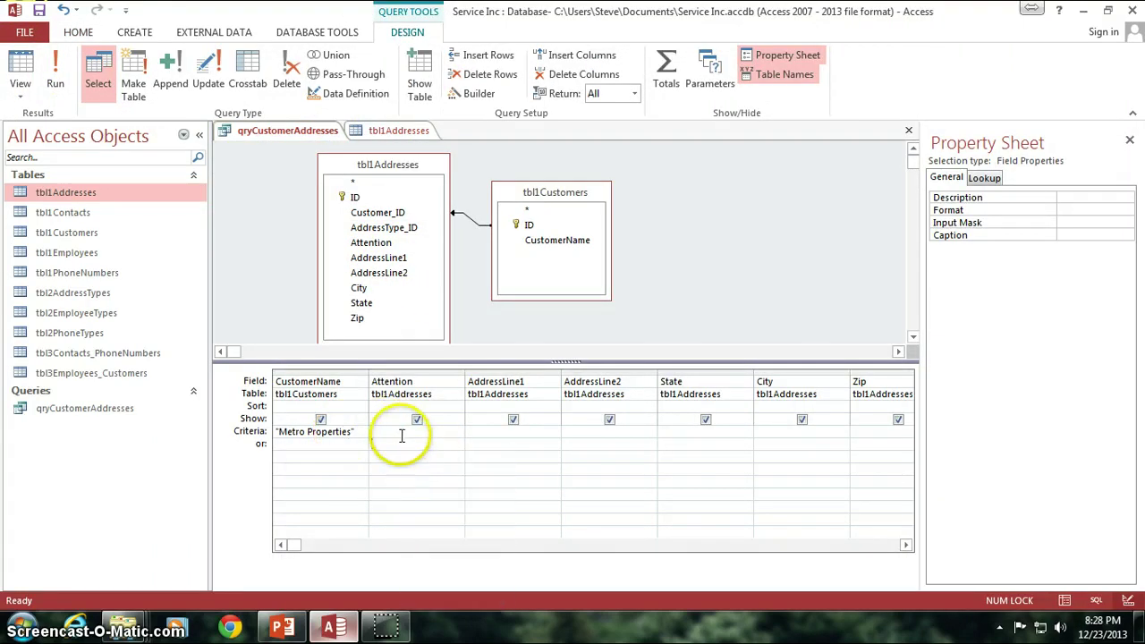
click(400, 434)
key(ctrl+v)
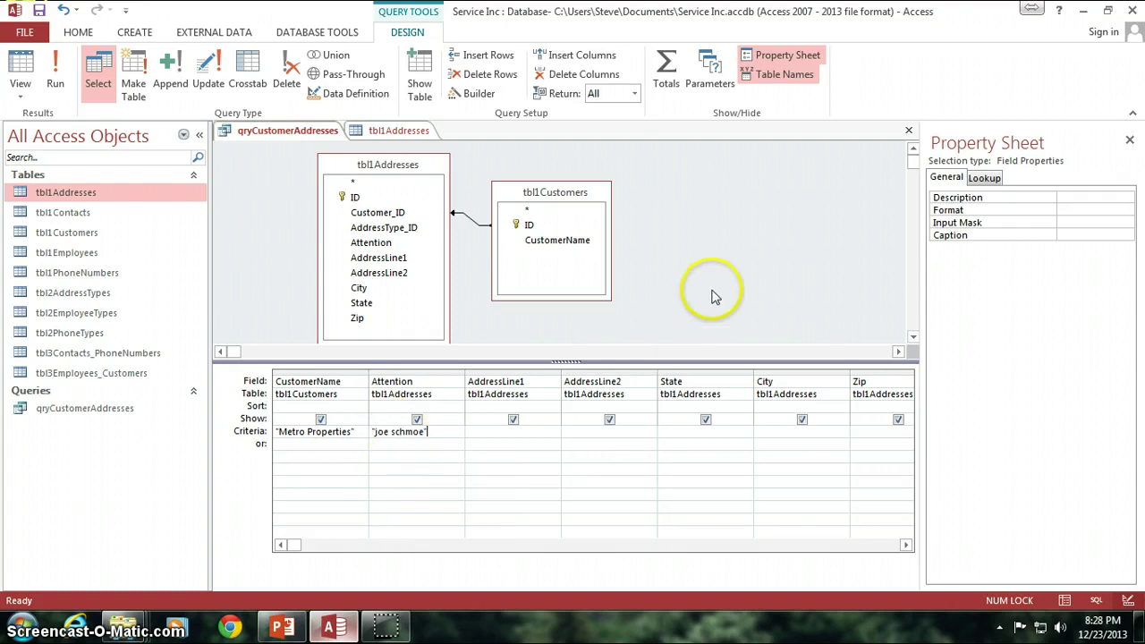
click(24, 74)
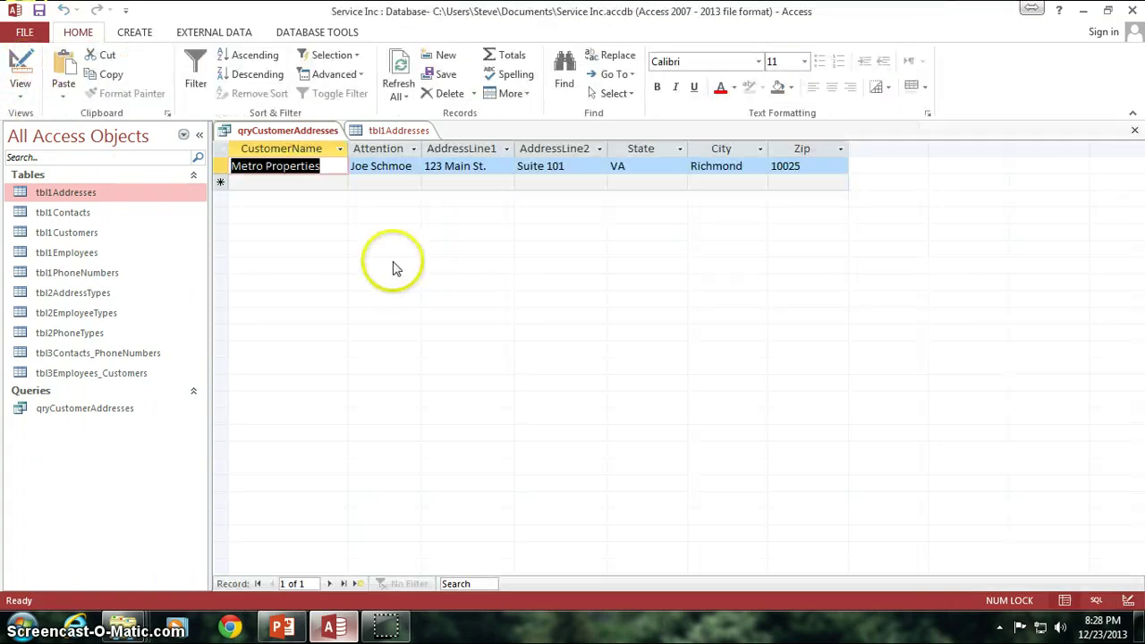
Move the contact criterion back to the or row and rerun the query for three records
click(21, 72)
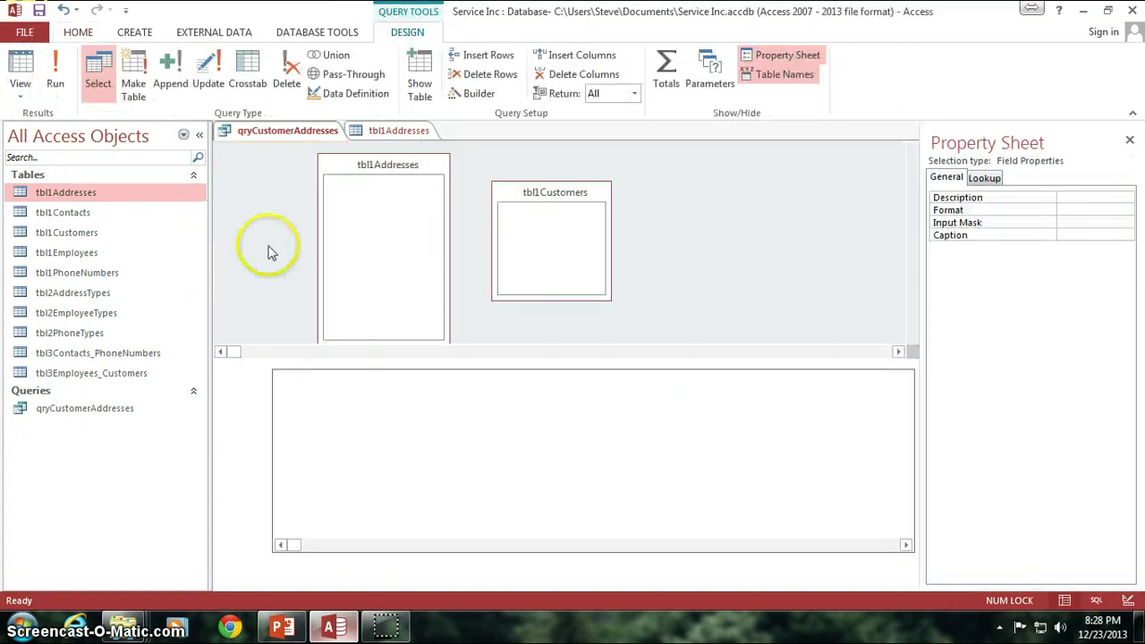
drag(417, 434, 295, 434)
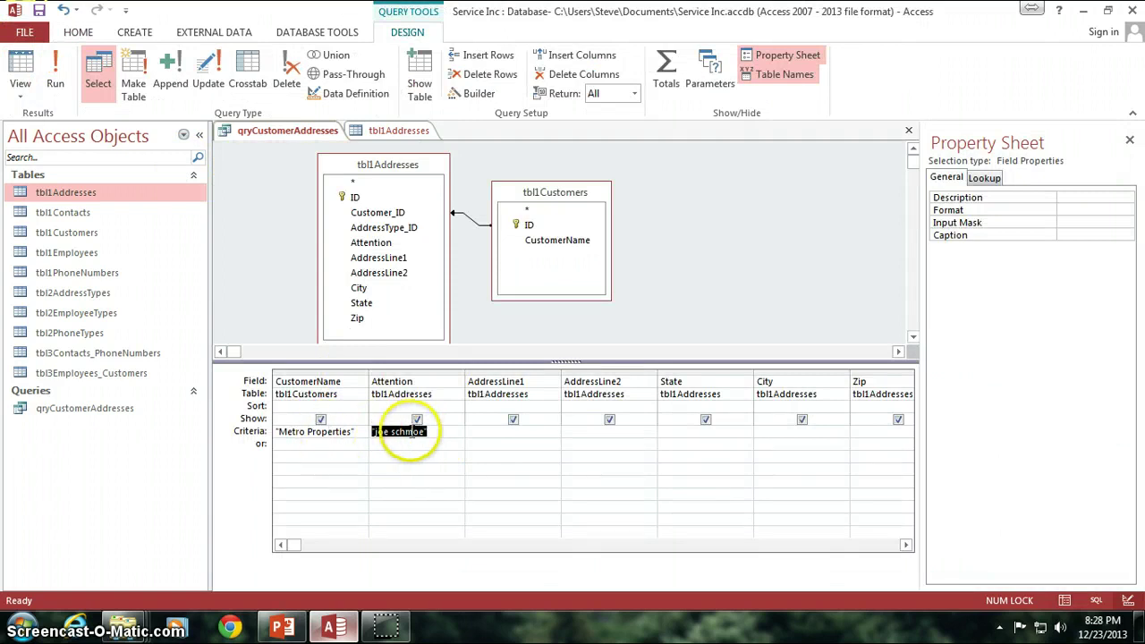
key(Delete)
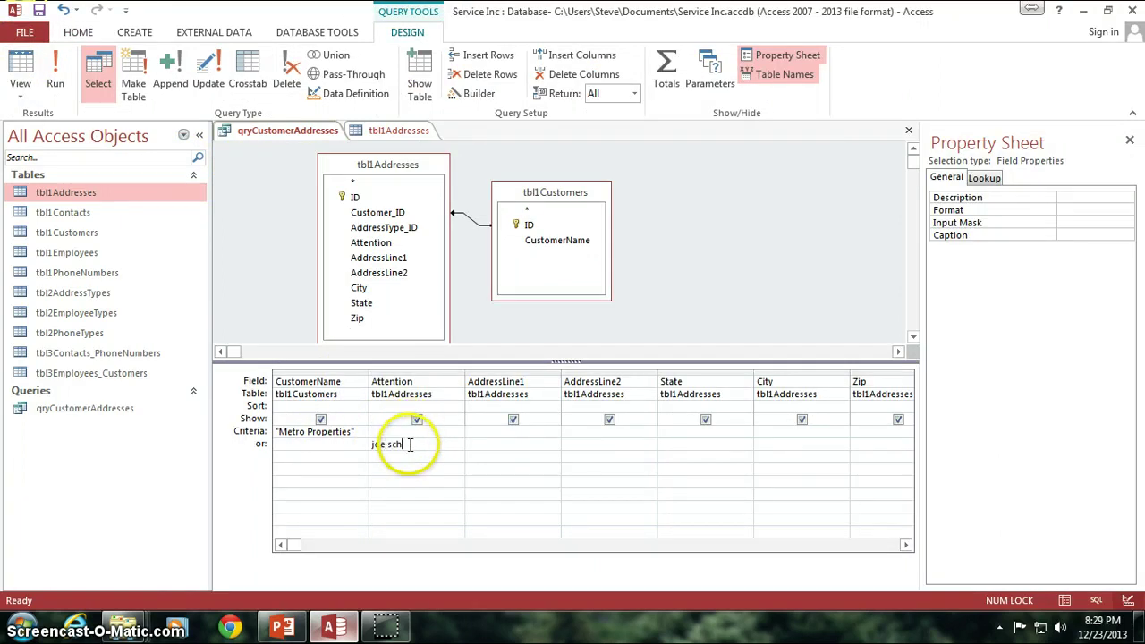
click(409, 443)
text(joe schmoe)
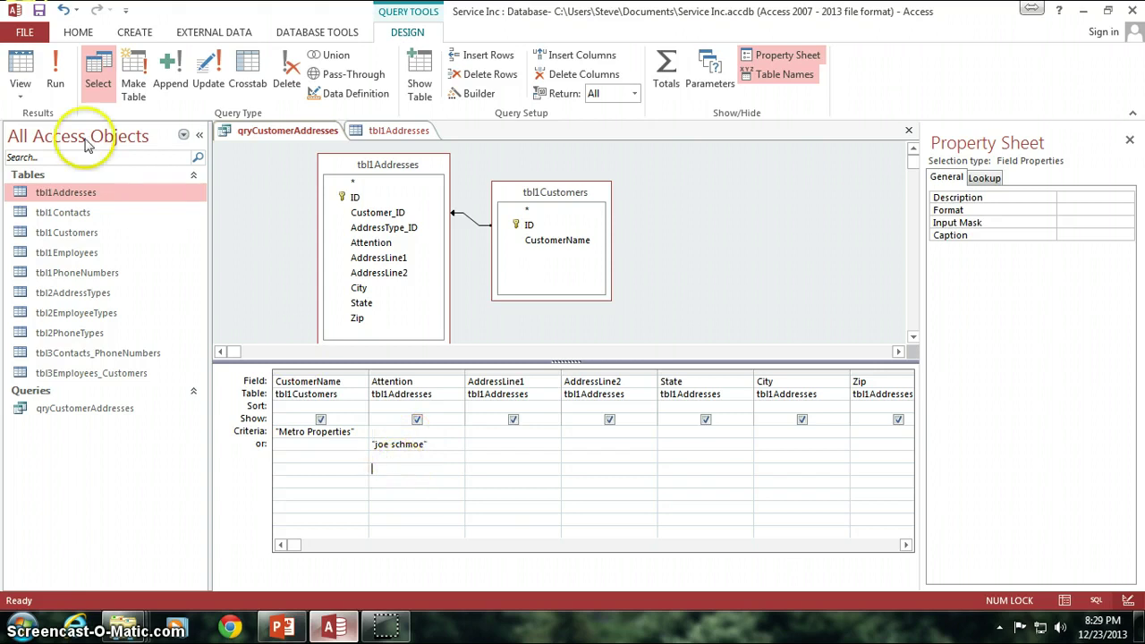
click(20, 71)
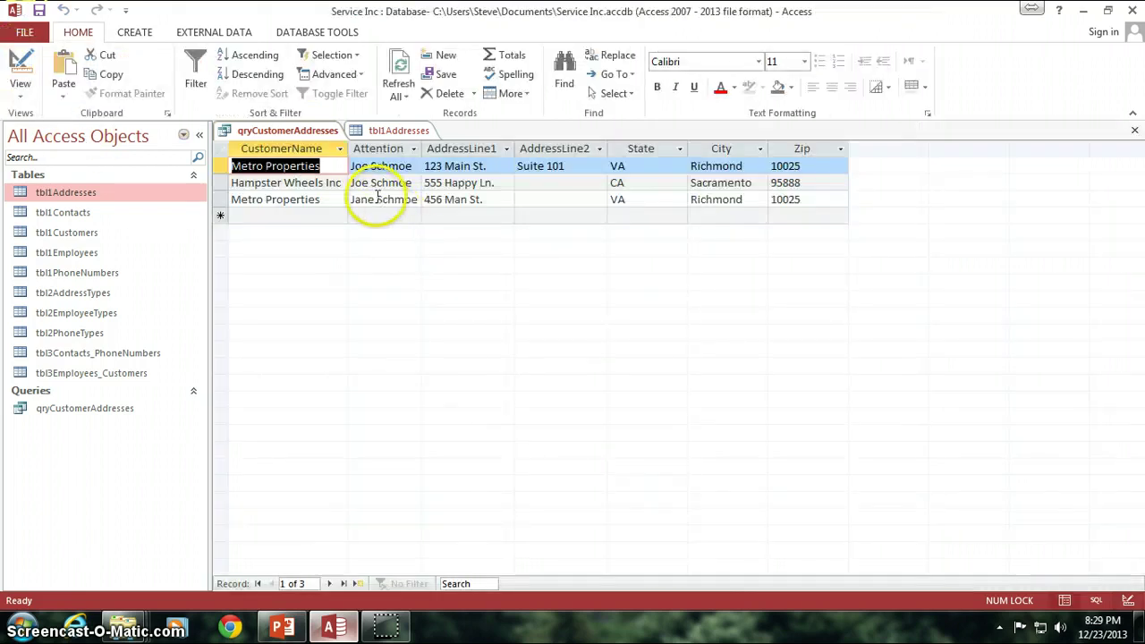